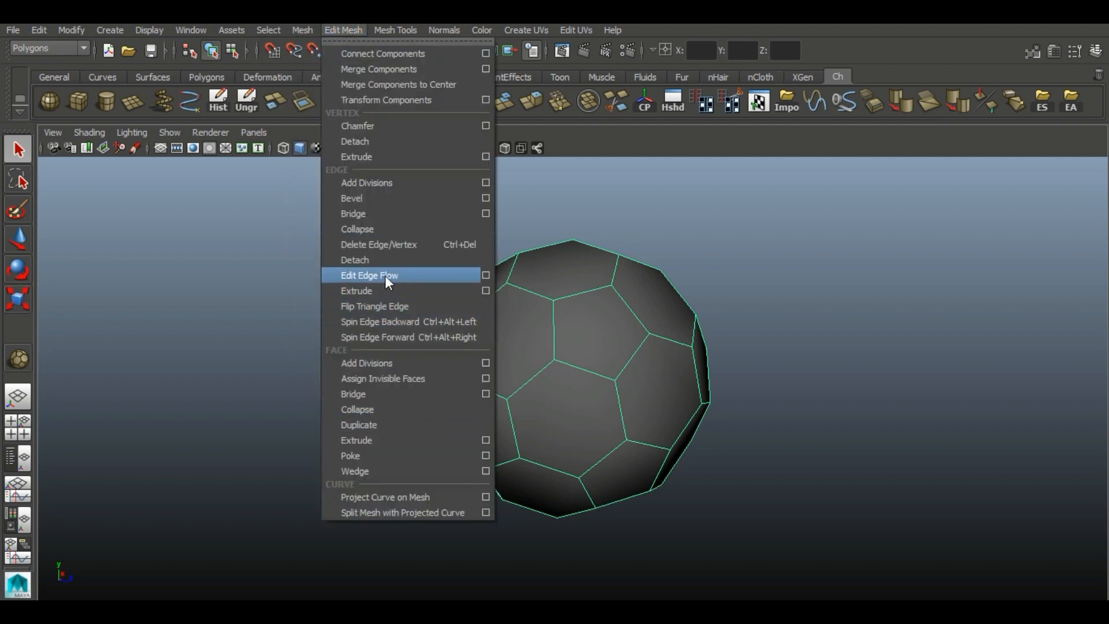
# Step: Poke all faces of the polygon ball and offset the new centre vertices to make its surface irregular
pyautogui.click(434, 455)
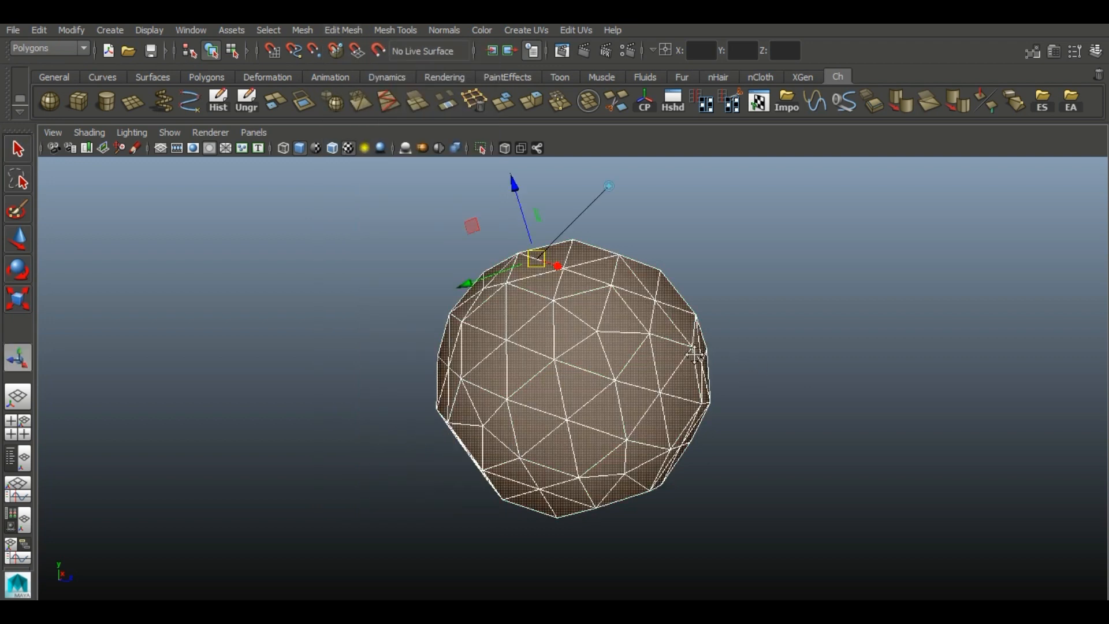
pyautogui.keyDown('alt'); pyautogui.moveTo(435, 400); pyautogui.dragTo(429, 396); pyautogui.keyUp('alt')
pyautogui.moveTo(467, 178); pyautogui.dragTo(465, 164)
pyautogui.moveTo(474, 237); pyautogui.dragTo(431, 232)
pyautogui.keyDown('alt'); pyautogui.moveTo(405, 336); pyautogui.dragTo(635, 321); pyautogui.keyUp('alt')
pyautogui.moveTo(389, 236); pyautogui.dragTo(403, 230)
pyautogui.keyDown('alt'); pyautogui.moveTo(517, 326); pyautogui.dragTo(491, 298); pyautogui.keyUp('alt')
pyautogui.moveTo(422, 240); pyautogui.dragTo(428, 243)
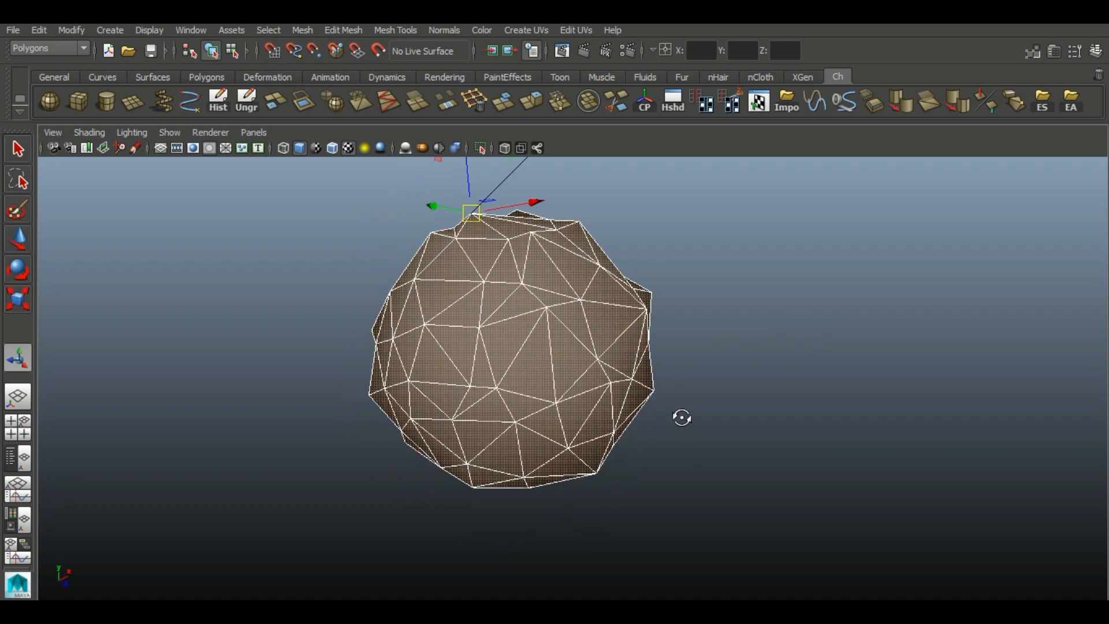
pyautogui.click(745, 390)
pyautogui.scroll(-1, 732, 398)
pyautogui.press('z')
pyautogui.keyDown('alt'); pyautogui.moveTo(732, 329); pyautogui.dragTo(648, 275); pyautogui.keyUp('alt')
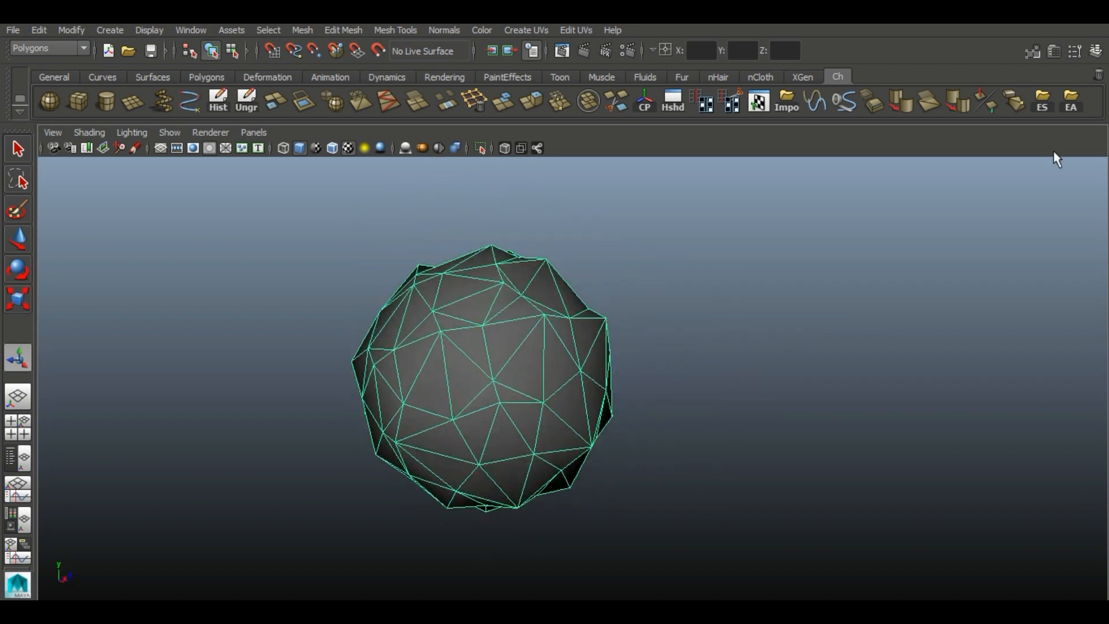
# Step: Smooth the poked ball mesh and adjust the subdivision settings of its polySmoothFace1 node
pyautogui.click(1052, 51)
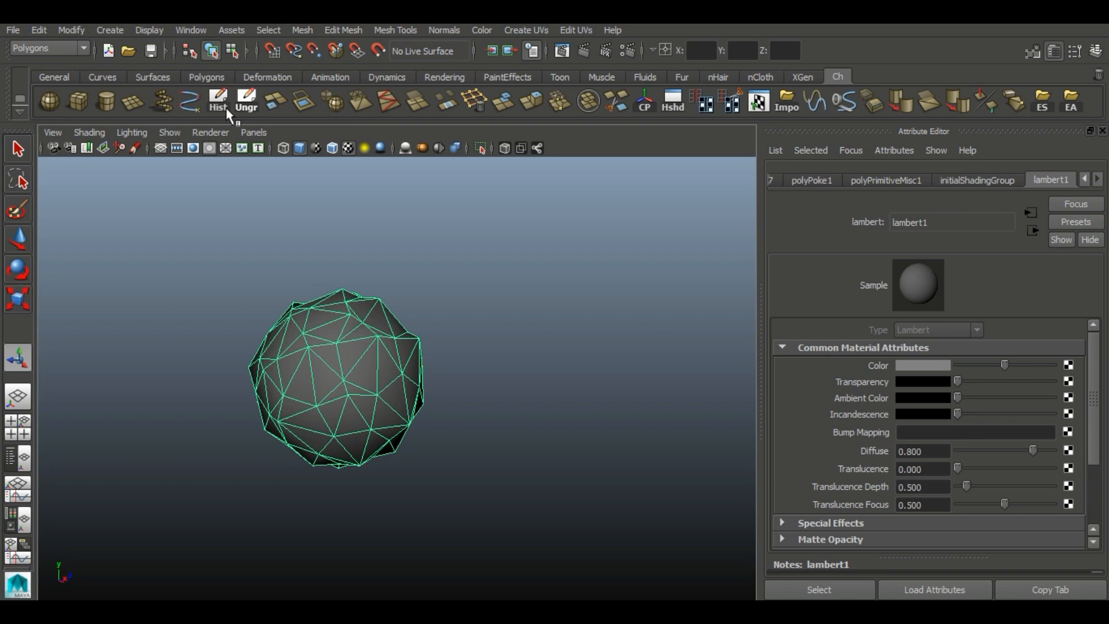
pyautogui.click(333, 104)
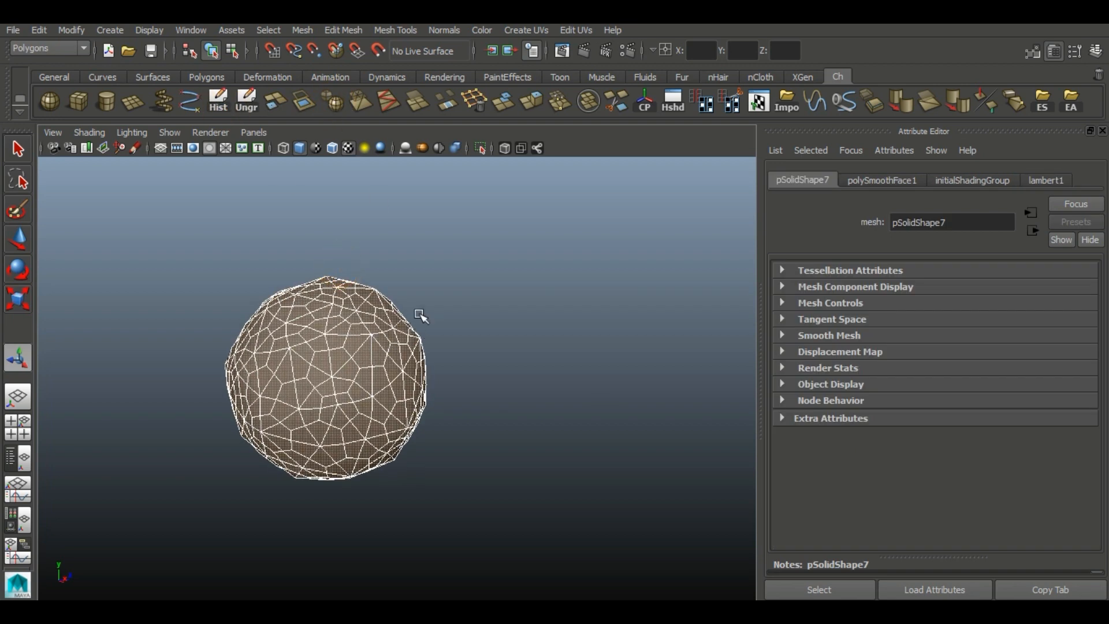
pyautogui.click(859, 178)
pyautogui.click(932, 295)
pyautogui.keyDown('alt'); pyautogui.moveTo(405, 380); pyautogui.dragTo(465, 367, button='middle'); pyautogui.keyUp('alt')
pyautogui.keyDown('alt'); pyautogui.moveTo(465, 366); pyautogui.dragTo(491, 366, button='right'); pyautogui.keyUp('alt')
pyautogui.keyDown('alt'); pyautogui.moveTo(491, 366); pyautogui.dragTo(413, 401); pyautogui.keyUp('alt')
pyautogui.click(559, 445)
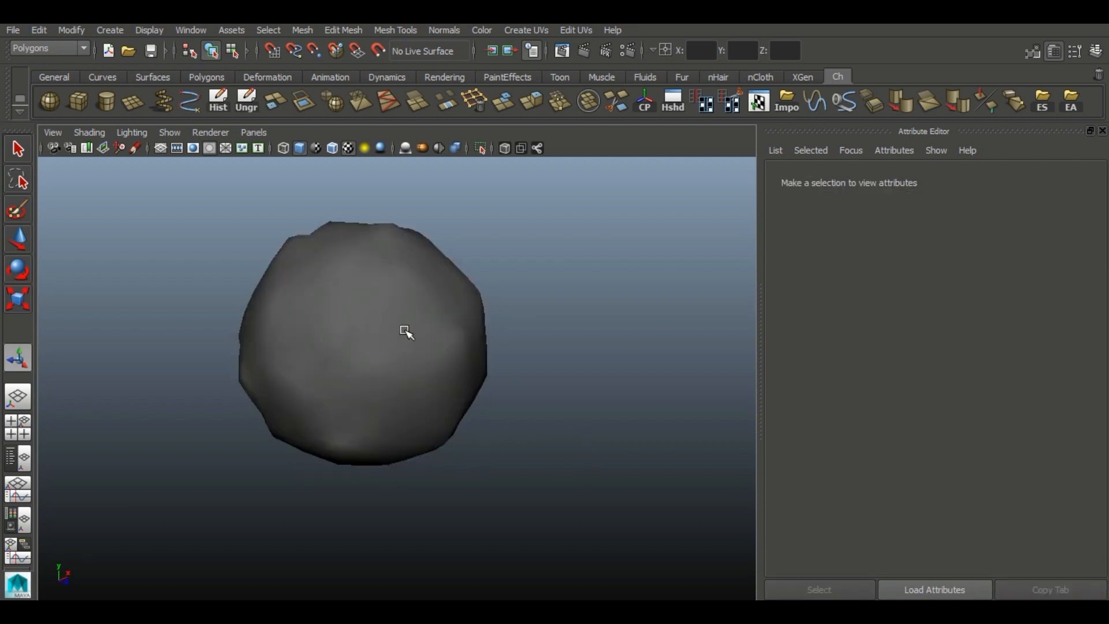
# Step: Harden the edge normals of the smoothed ball to give it faceted shading
pyautogui.click(404, 329)
pyautogui.click(445, 30)
pyautogui.click(479, 197)
pyautogui.click(500, 344)
pyautogui.keyDown('alt'); pyautogui.moveTo(500, 344); pyautogui.dragTo(476, 300); pyautogui.keyUp('alt')
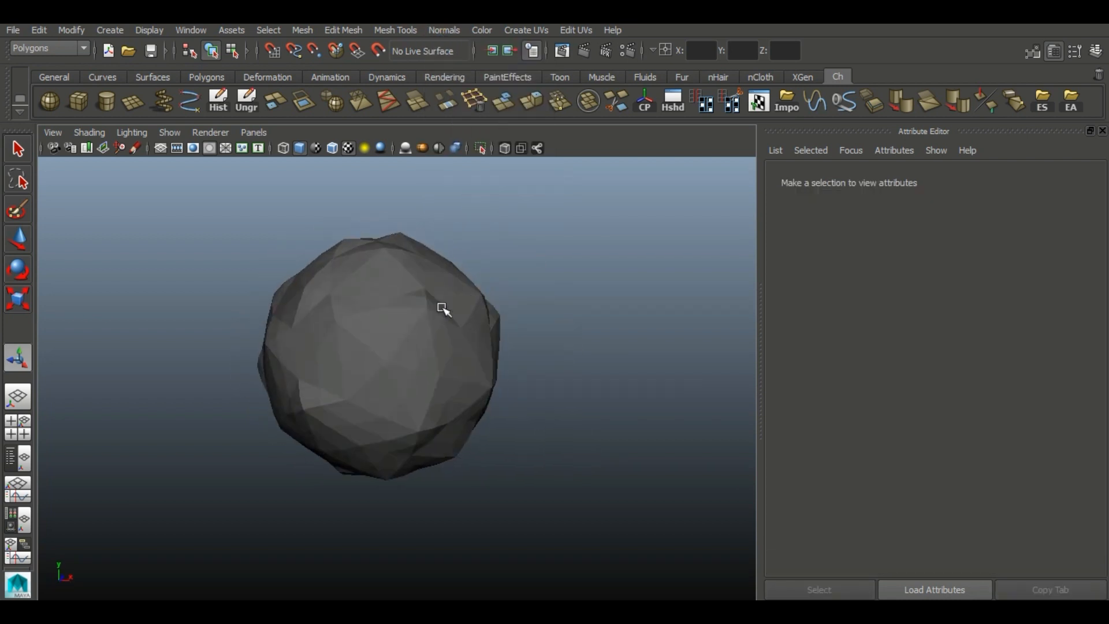
# Step: Add a Twist deformer to the ball with a start angle of 133.453 and an end angle of -197.510
pyautogui.click(444, 312)
pyautogui.click(262, 76)
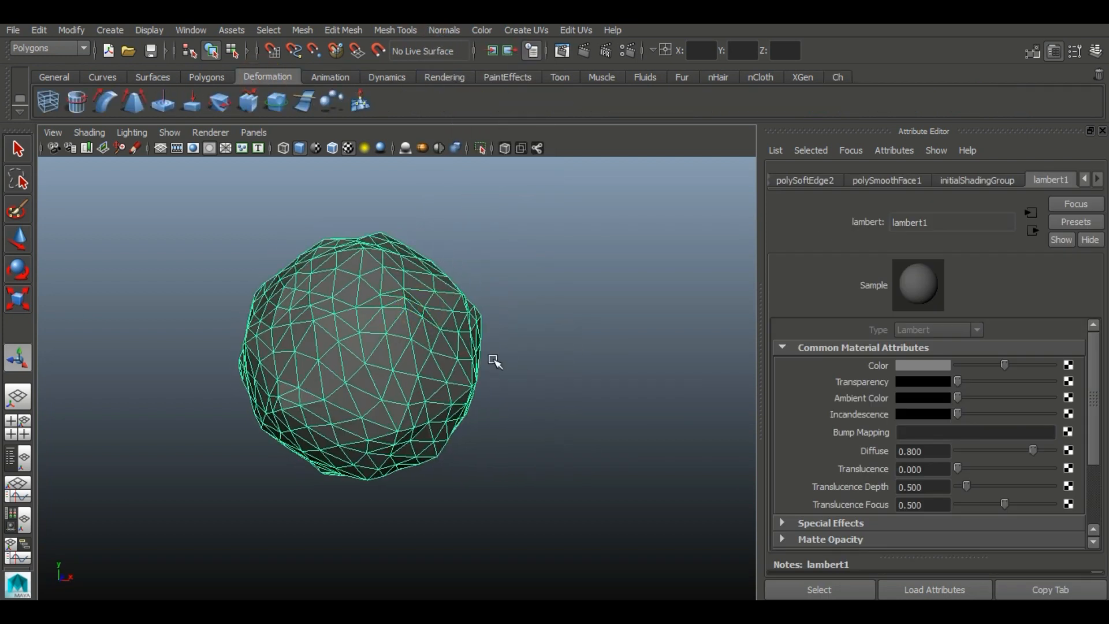
pyautogui.click(219, 104)
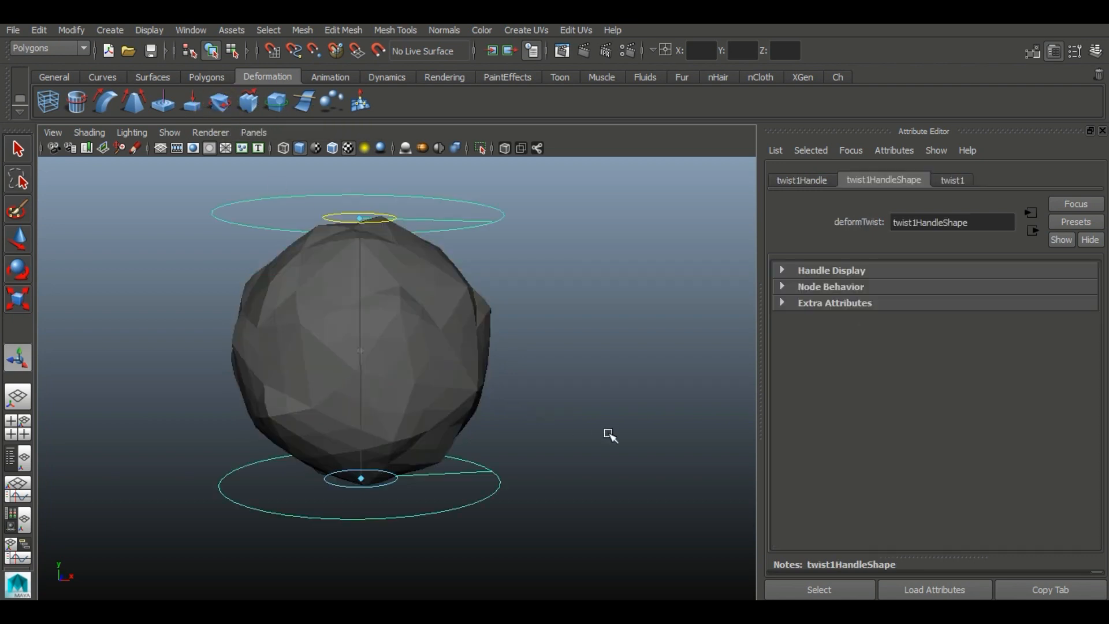
pyautogui.click(952, 179)
pyautogui.moveTo(1022, 289)
pyautogui.mouseDown()
pyautogui.moveTo(1032, 288)
pyautogui.moveTo(1007, 305)
pyautogui.mouseUp()
pyautogui.keyDown('alt'); pyautogui.moveTo(498, 262); pyautogui.dragTo(462, 344); pyautogui.keyUp('alt')
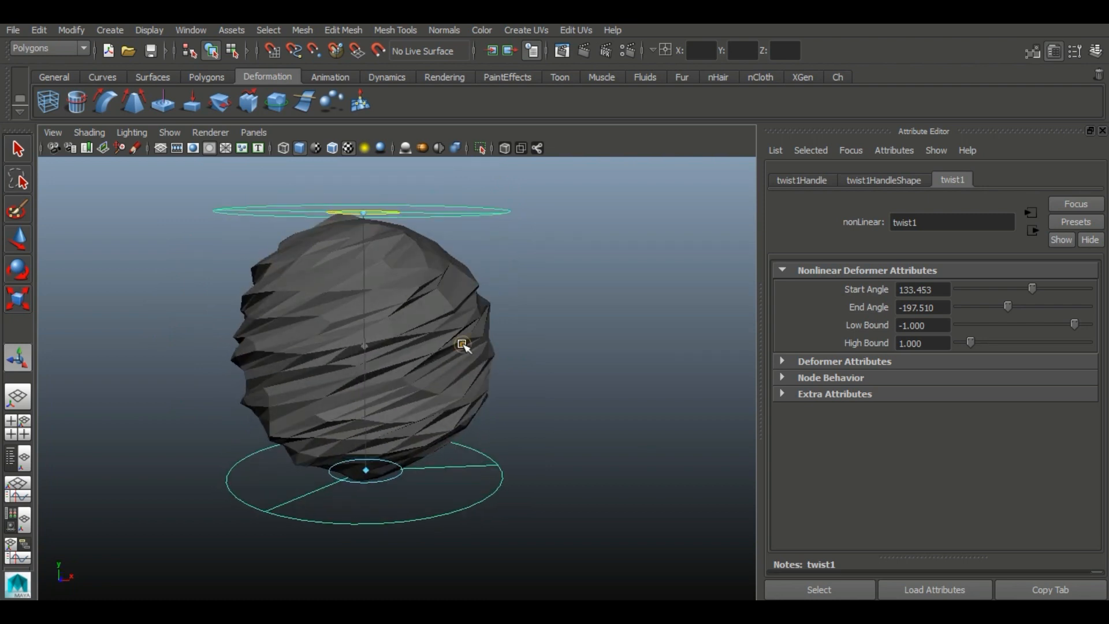
# Step: Rotate the twist deformer's handle to a diagonal tilt across the ball
pyautogui.click(423, 242)
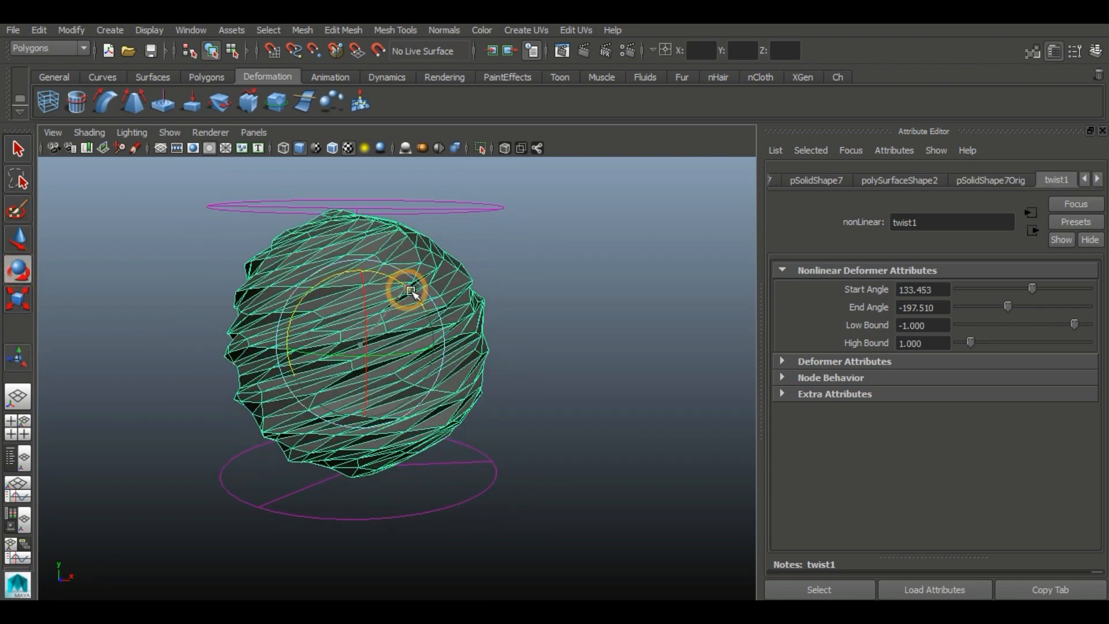
pyautogui.click(461, 199)
pyautogui.keyDown('alt'); pyautogui.moveTo(504, 270); pyautogui.dragTo(517, 232); pyautogui.keyUp('alt')
pyautogui.click(455, 188)
pyautogui.keyDown('alt'); pyautogui.moveTo(455, 188); pyautogui.dragTo(573, 356); pyautogui.keyUp('alt')
pyautogui.click(572, 364)
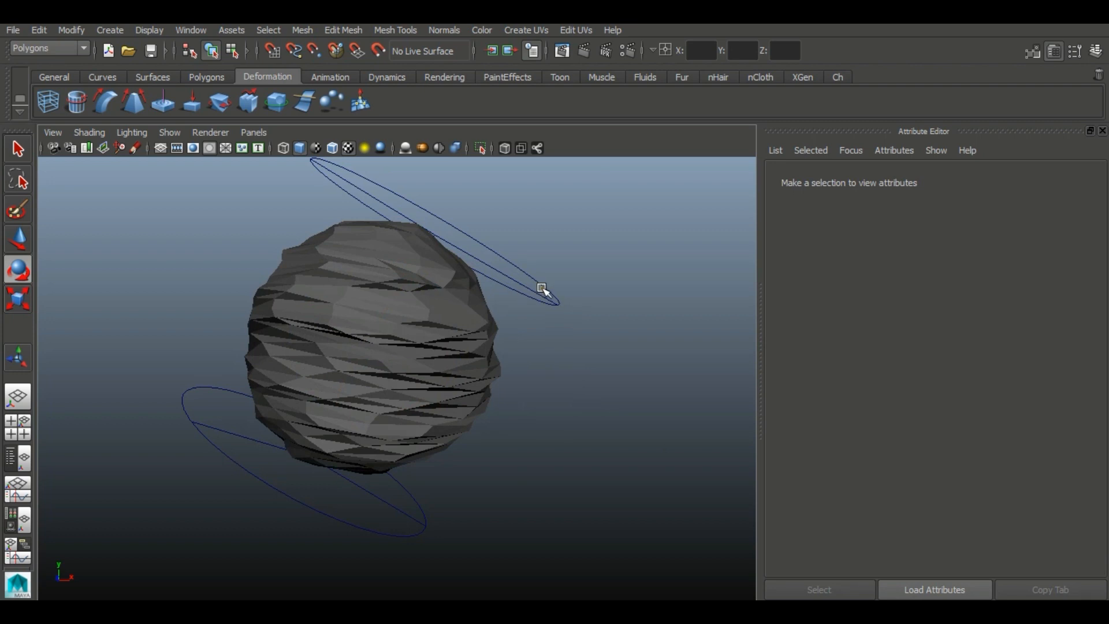
pyautogui.click(543, 290)
pyautogui.moveTo(422, 296); pyautogui.dragTo(427, 299)
pyautogui.click(600, 335)
pyautogui.keyDown('alt'); pyautogui.moveTo(626, 300); pyautogui.dragTo(569, 268); pyautogui.keyUp('alt')
pyautogui.keyDown('alt'); pyautogui.moveTo(572, 308); pyautogui.dragTo(508, 401); pyautogui.keyUp('alt')
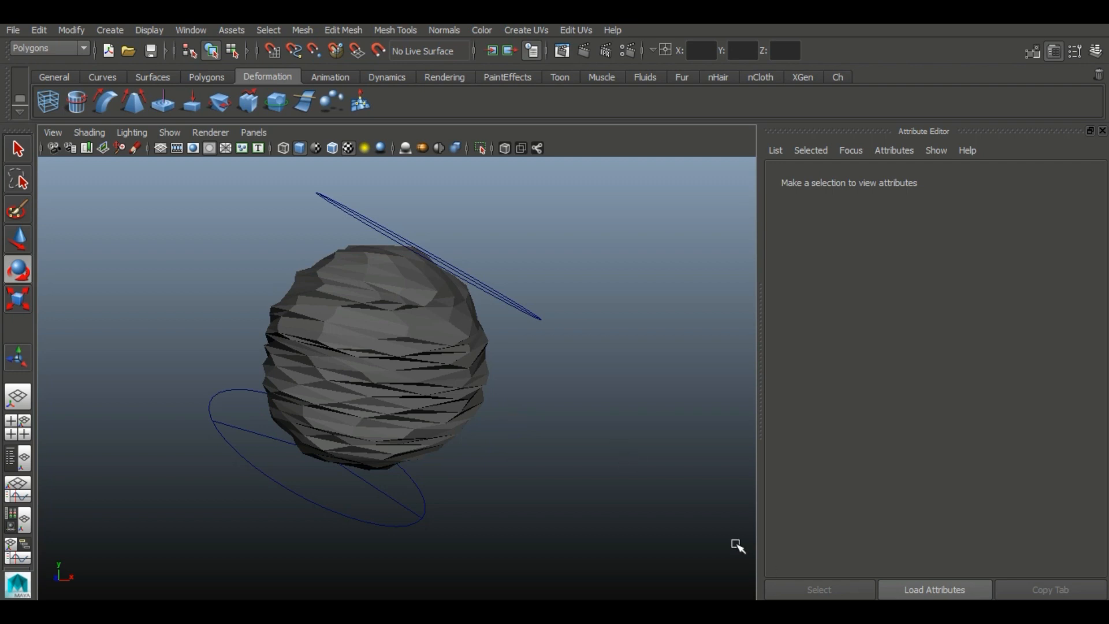
# Step: Select the twisted ball and delete its construction history to bake in the deformation
pyautogui.click(1102, 131)
pyautogui.click(549, 364)
pyautogui.moveTo(782, 364)
pyautogui.keyDown('alt'); pyautogui.mouseDown()
pyautogui.moveTo(822, 393)
pyautogui.moveTo(790, 468)
pyautogui.moveTo(792, 362)
pyautogui.moveTo(793, 377)
pyautogui.mouseUp(); pyautogui.keyUp('alt')
pyautogui.click(837, 77)
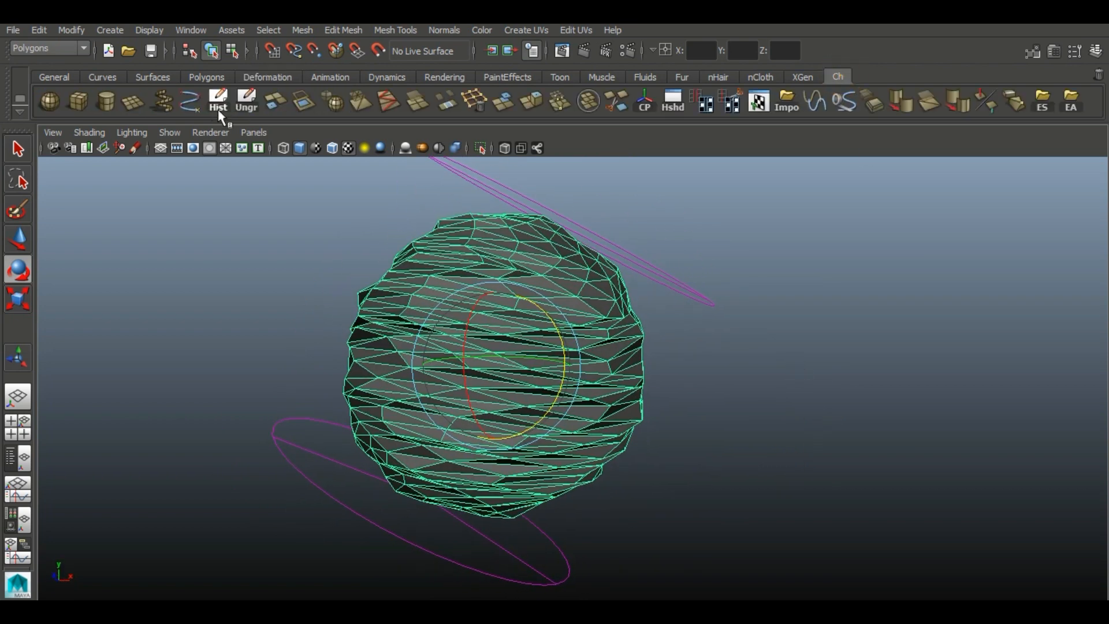
# Step: Apply a Sculpt deformer to the ball and open its sculpt1 attributes
pyautogui.click(355, 74)
pyautogui.click(335, 73)
pyautogui.click(283, 78)
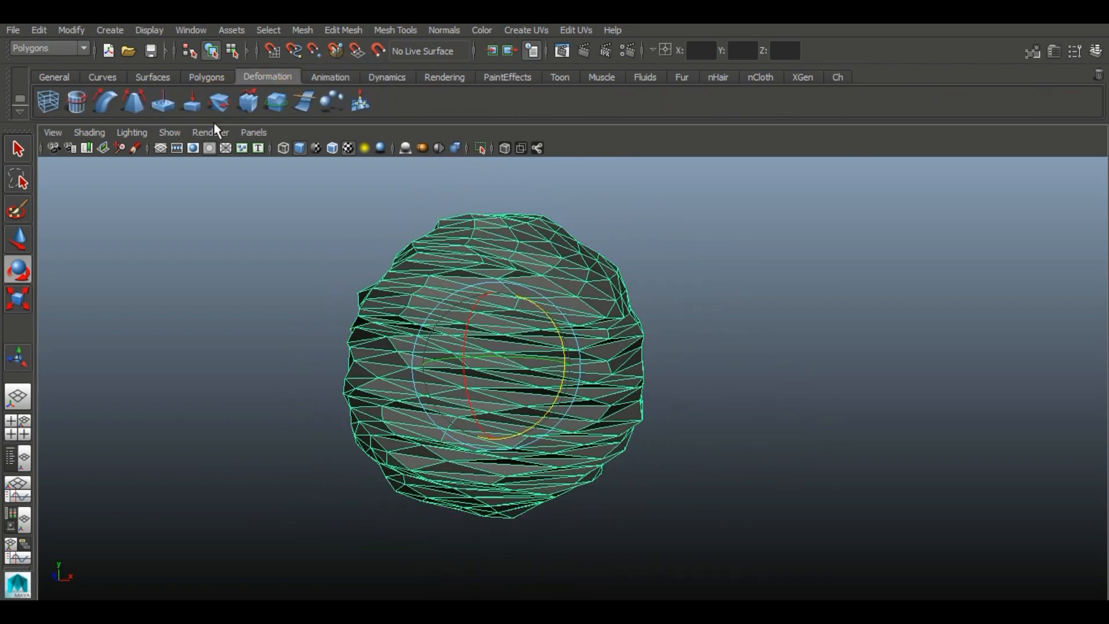
pyautogui.click(279, 103)
pyautogui.keyDown('alt'); pyautogui.moveTo(703, 426); pyautogui.dragTo(631, 346); pyautogui.keyUp('alt')
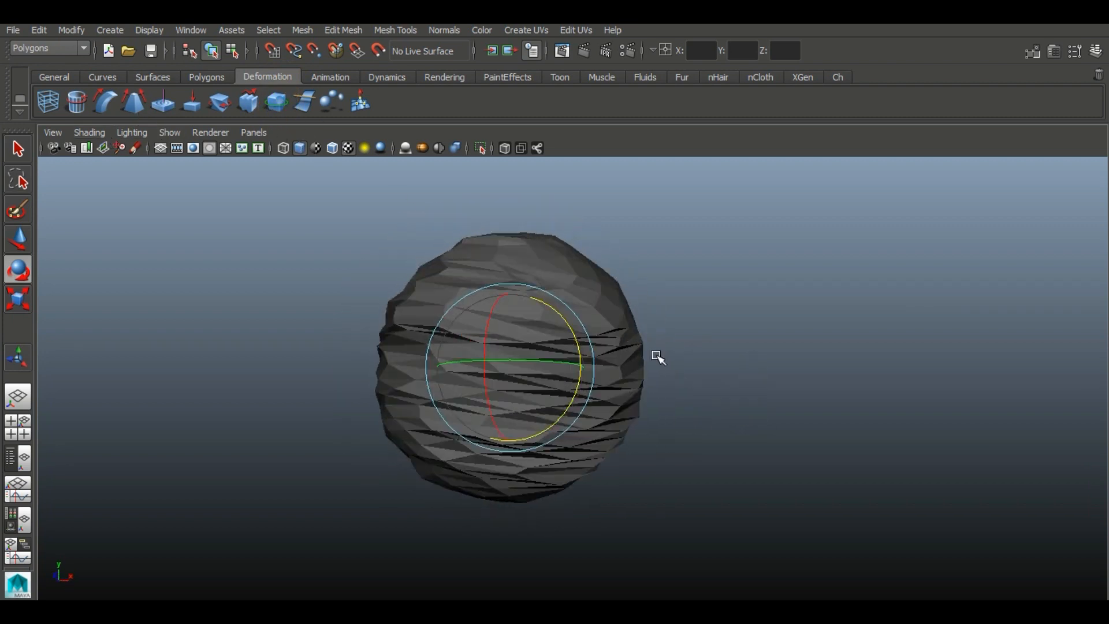
pyautogui.click(1058, 50)
pyautogui.keyDown('alt'); pyautogui.moveTo(532, 419); pyautogui.dragTo(663, 380, button='middle'); pyautogui.keyUp('alt')
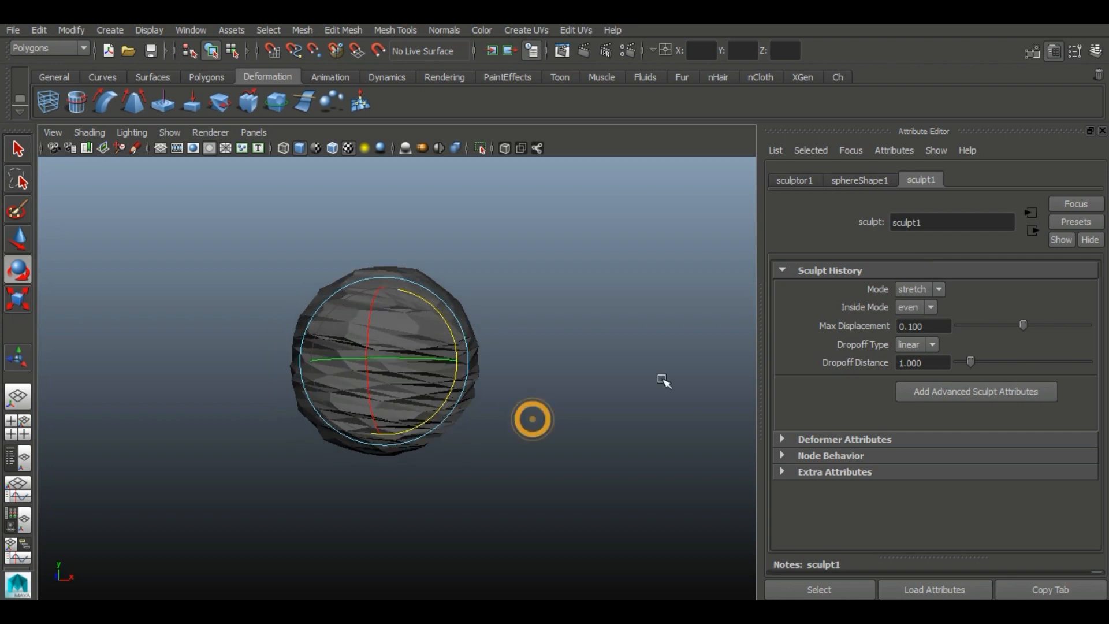
pyautogui.moveTo(1024, 326); pyautogui.dragTo(1023, 326)
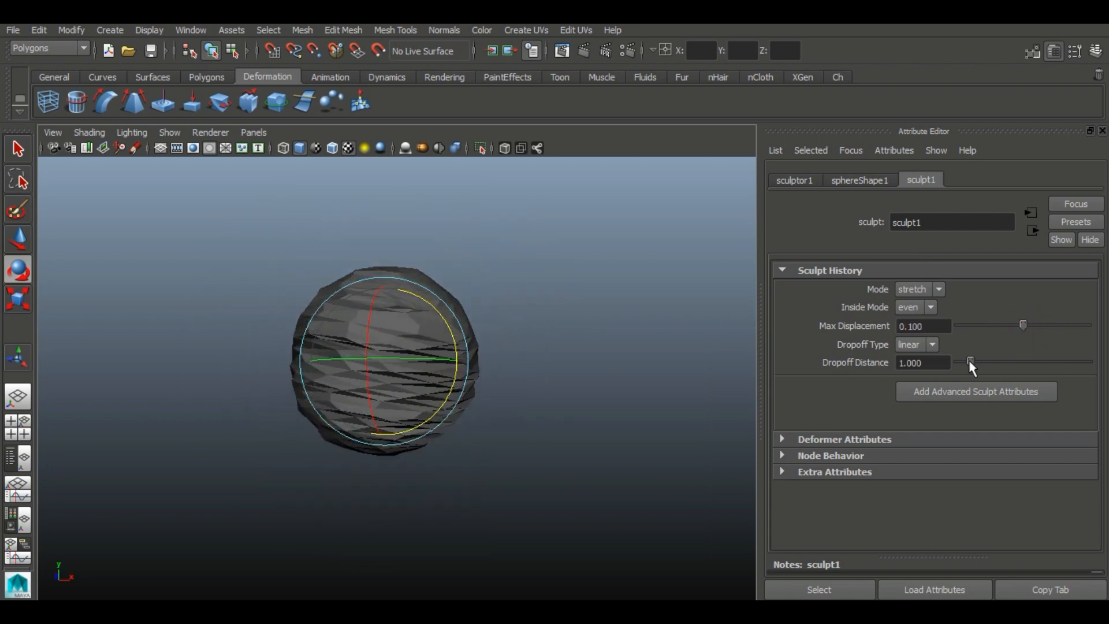
# Step: Scale the sculpt sphere up uniformly to round out the ball, checking the fit with X-ray shading
pyautogui.click(17, 305)
pyautogui.moveTo(372, 340)
pyautogui.keyDown('alt'); pyautogui.mouseDown()
pyautogui.moveTo(376, 372)
pyautogui.moveTo(403, 368)
pyautogui.moveTo(318, 325)
pyautogui.moveTo(378, 371)
pyautogui.mouseUp(); pyautogui.keyUp('alt')
pyautogui.hotkey('ctrl', 'z')
pyautogui.moveTo(383, 363); pyautogui.dragTo(402, 365)
pyautogui.click(505, 149)
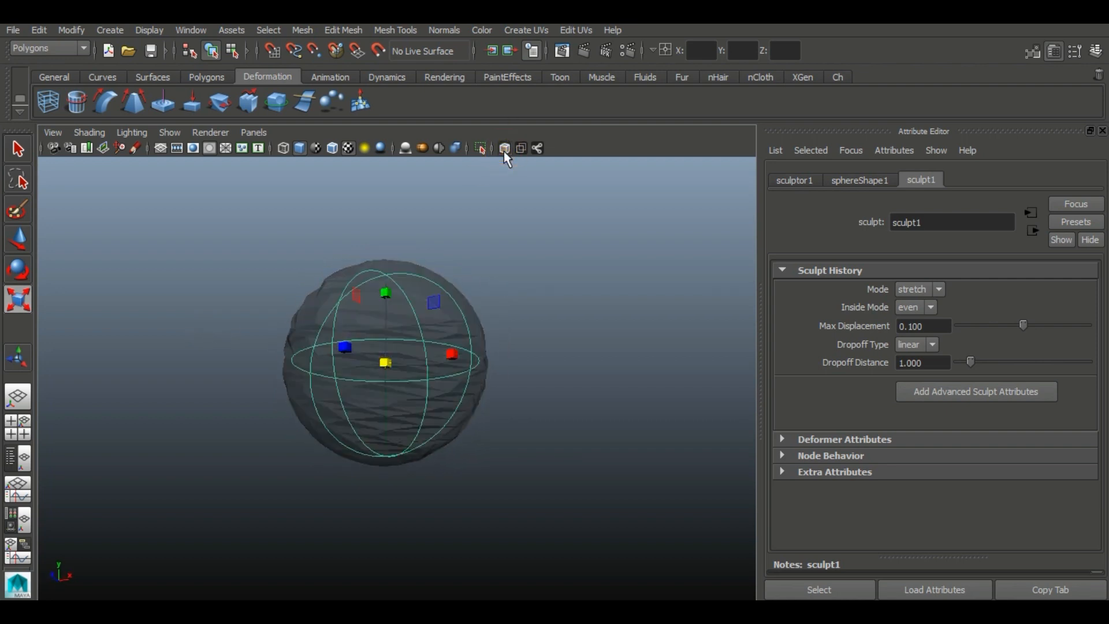
pyautogui.click(505, 149)
pyautogui.moveTo(384, 329)
pyautogui.keyDown('alt'); pyautogui.mouseDown()
pyautogui.moveTo(384, 358)
pyautogui.moveTo(441, 324)
pyautogui.moveTo(434, 338)
pyautogui.mouseUp(); pyautogui.keyUp('alt')
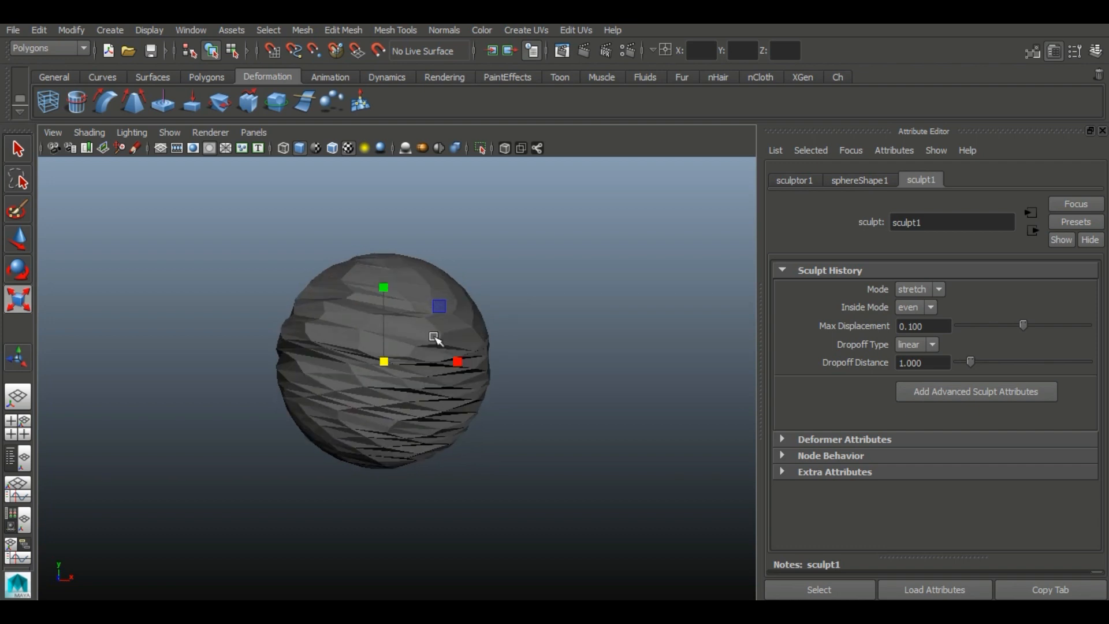
pyautogui.click(492, 427)
pyautogui.keyDown('alt'); pyautogui.moveTo(452, 448); pyautogui.dragTo(396, 429); pyautogui.keyUp('alt')
pyautogui.hotkey('ctrl', 'z')
pyautogui.keyDown('alt'); pyautogui.moveTo(341, 395); pyautogui.dragTo(355, 367); pyautogui.keyUp('alt')
pyautogui.click(555, 388)
pyautogui.moveTo(555, 387)
pyautogui.keyDown('alt'); pyautogui.mouseDown()
pyautogui.moveTo(319, 393)
pyautogui.moveTo(448, 364)
pyautogui.moveTo(527, 367)
pyautogui.moveTo(388, 329)
pyautogui.mouseUp(); pyautogui.keyUp('alt')
# Step: Select the rounded ball and delete its history to bake in the sculpt deformation
pyautogui.click(442, 343)
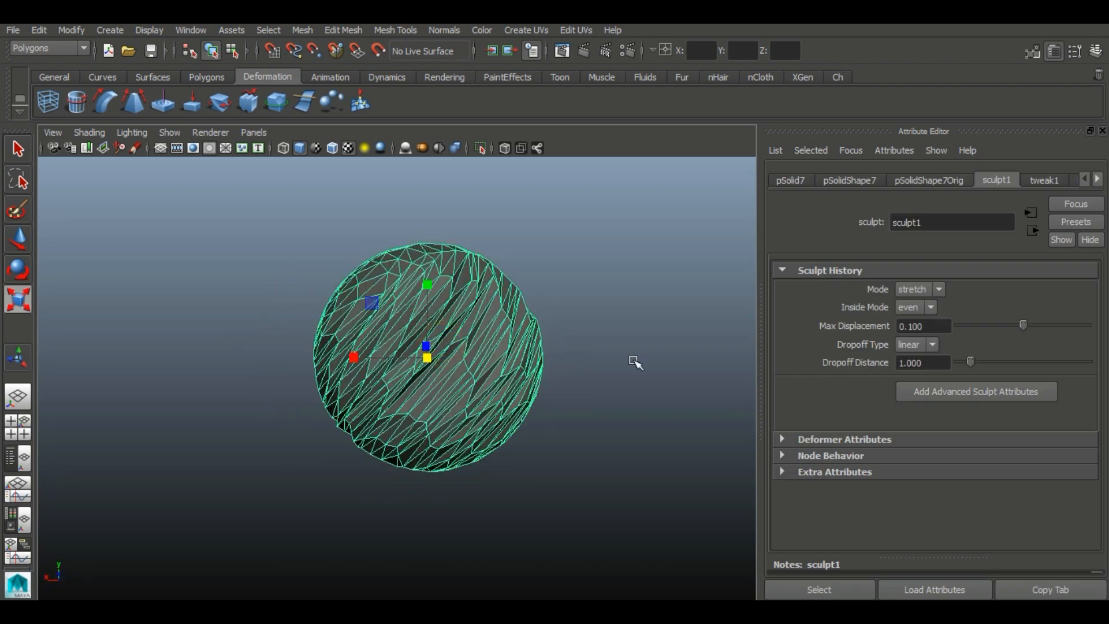
pyautogui.click(832, 77)
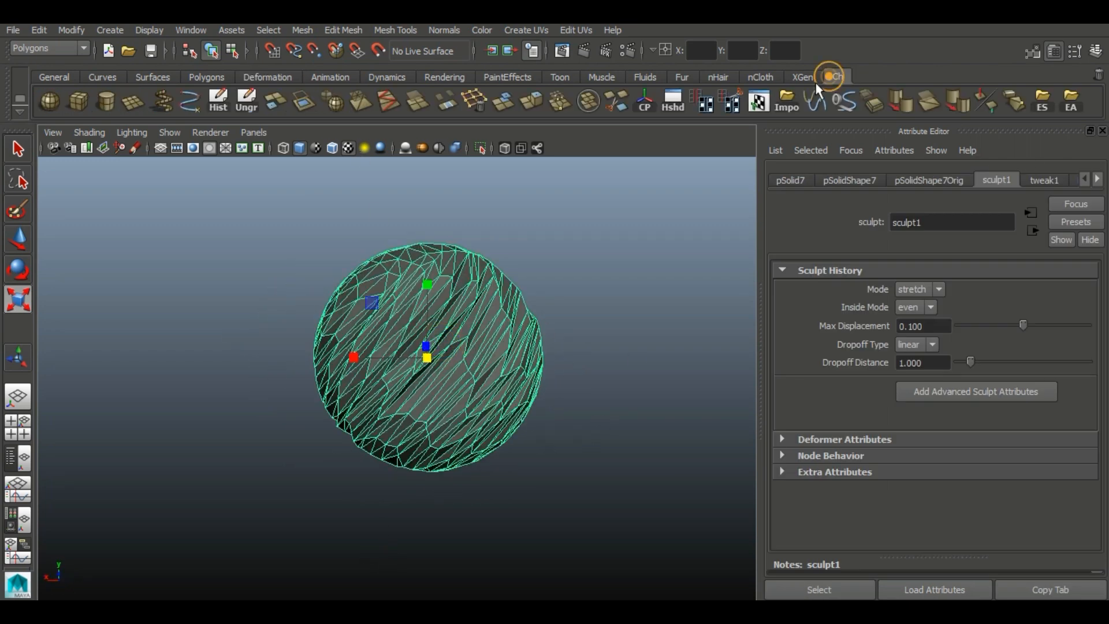
pyautogui.click(219, 98)
# Step: Assign a new Lambert material to the ball and connect a Ramp texture to its color
pyautogui.moveTo(218, 422)
pyautogui.keyDown('alt'); pyautogui.mouseDown()
pyautogui.moveTo(597, 413)
pyautogui.moveTo(485, 416)
pyautogui.mouseUp(); pyautogui.keyUp('alt')
pyautogui.click(395, 398)
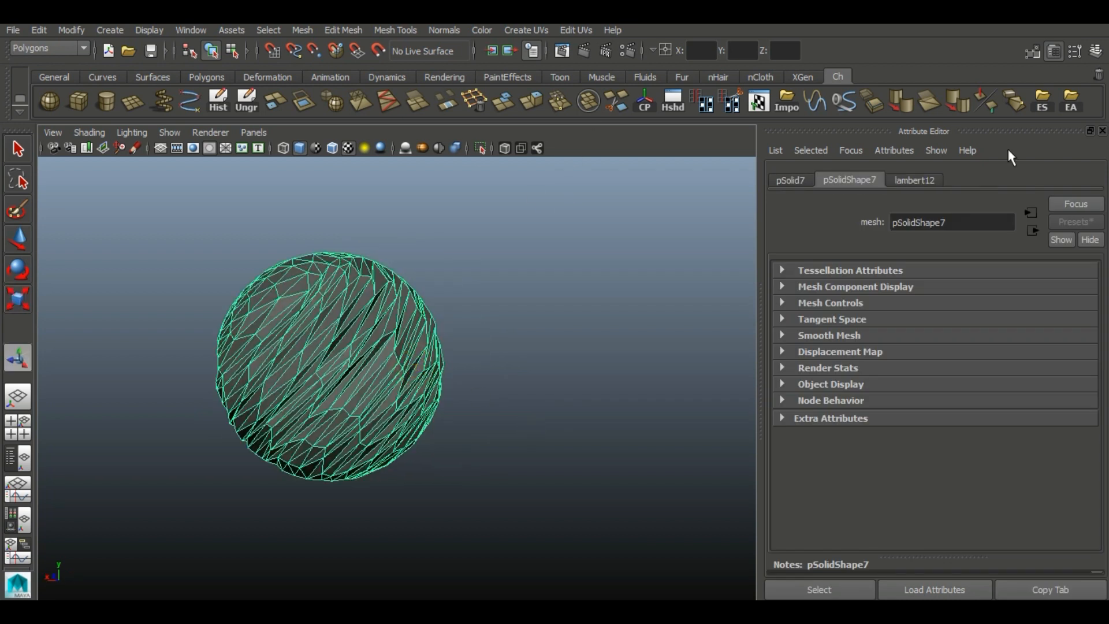
pyautogui.click(920, 178)
pyautogui.click(1069, 368)
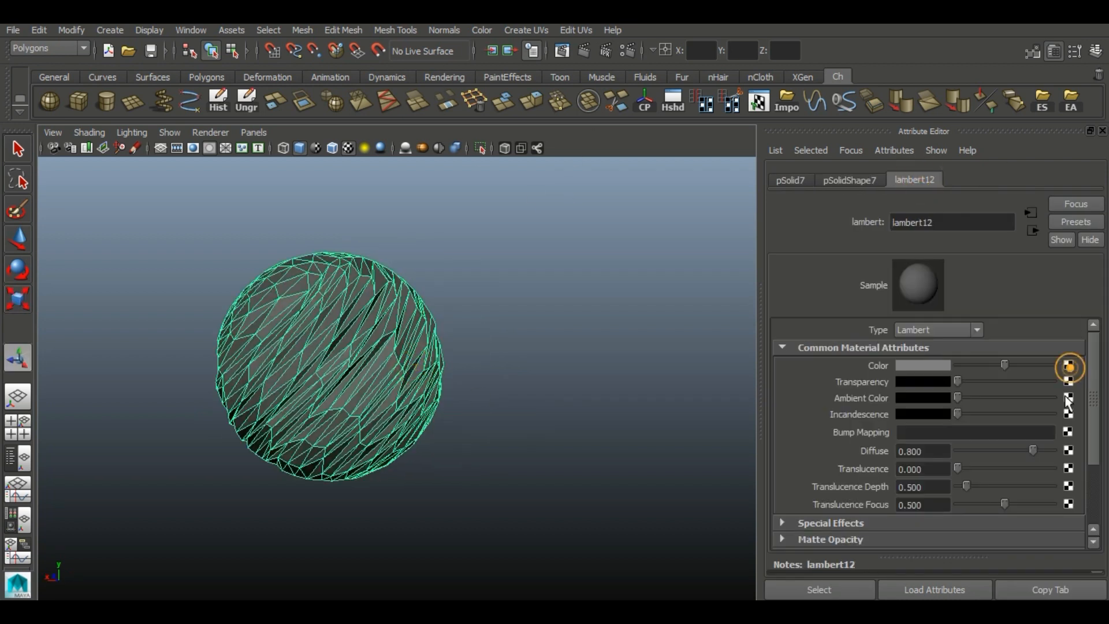
pyautogui.click(465, 361)
pyautogui.click(383, 341)
# Step: Apply Planar Mapping to the ball's UVs and delete its construction history
pyautogui.click(526, 30)
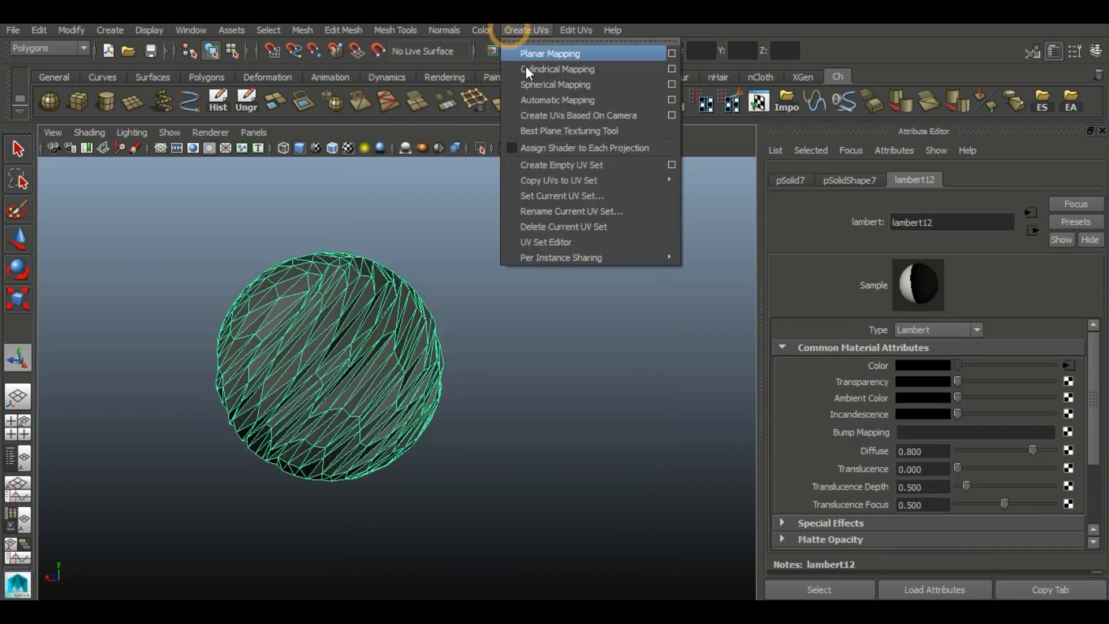
pyautogui.click(526, 50)
pyautogui.click(321, 327)
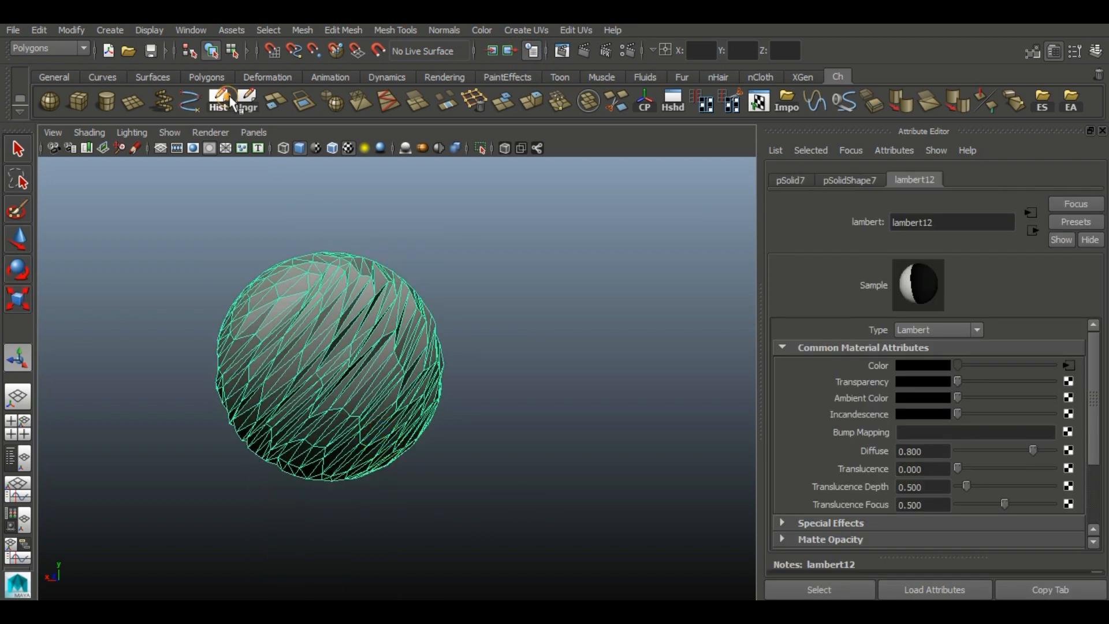
# Step: Open the color ramp in its enlarged editor, placing white stops at both ends and the black stop at 0.195
pyautogui.click(1068, 367)
pyautogui.click(1070, 428)
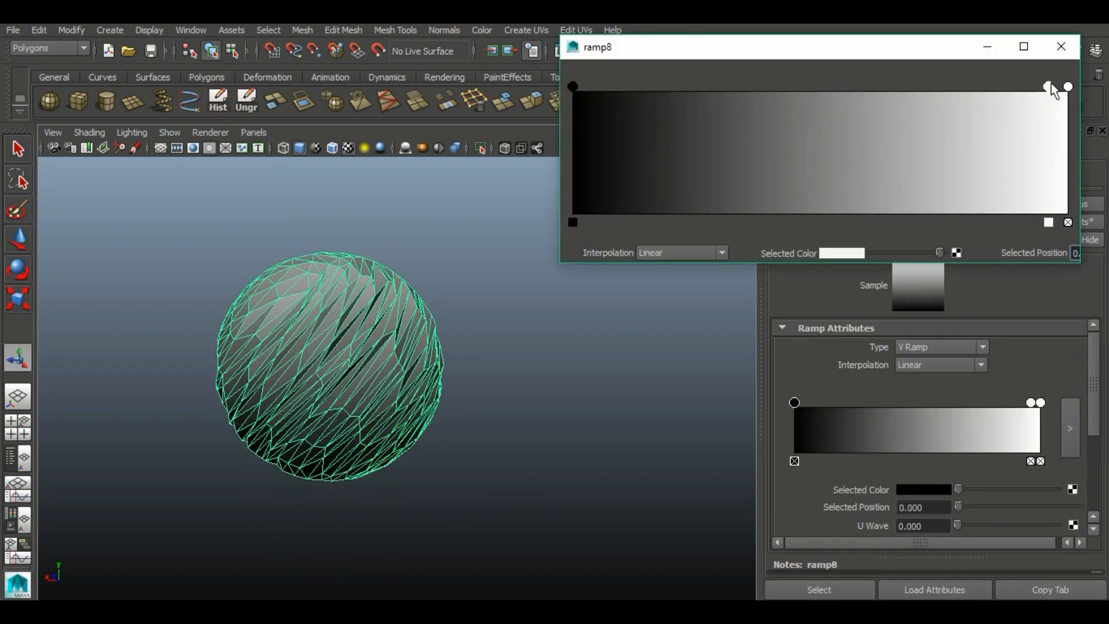
pyautogui.moveTo(1051, 85); pyautogui.dragTo(722, 87)
pyautogui.moveTo(573, 87); pyautogui.dragTo(918, 86)
pyautogui.moveTo(722, 86); pyautogui.dragTo(572, 87)
pyautogui.moveTo(918, 87); pyautogui.dragTo(668, 86)
# Step: Color the ramp stop at 0.195 orange-red and add a lighter orange-red stop near the ramp's far end
pyautogui.click(835, 250)
pyautogui.click(795, 238)
pyautogui.click(832, 252)
pyautogui.click(768, 242)
pyautogui.moveTo(732, 118); pyautogui.dragTo(996, 91)
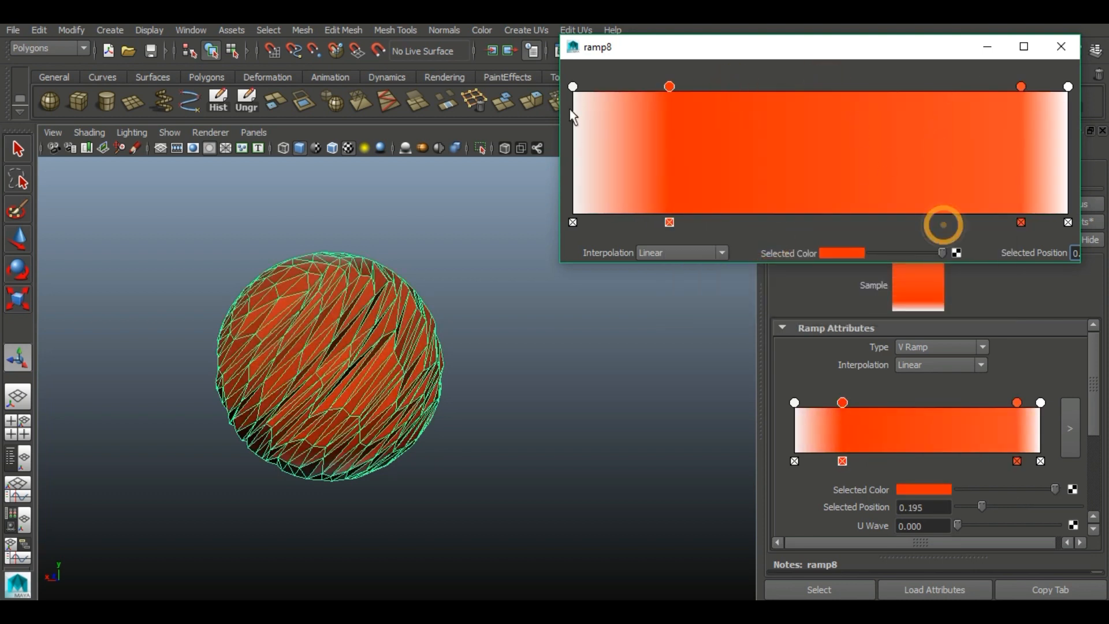
# Step: Add orange, pale pink and light orange-red stops across the middle of the ramp to form bands
pyautogui.click(841, 255)
pyautogui.click(725, 245)
pyautogui.click(985, 226)
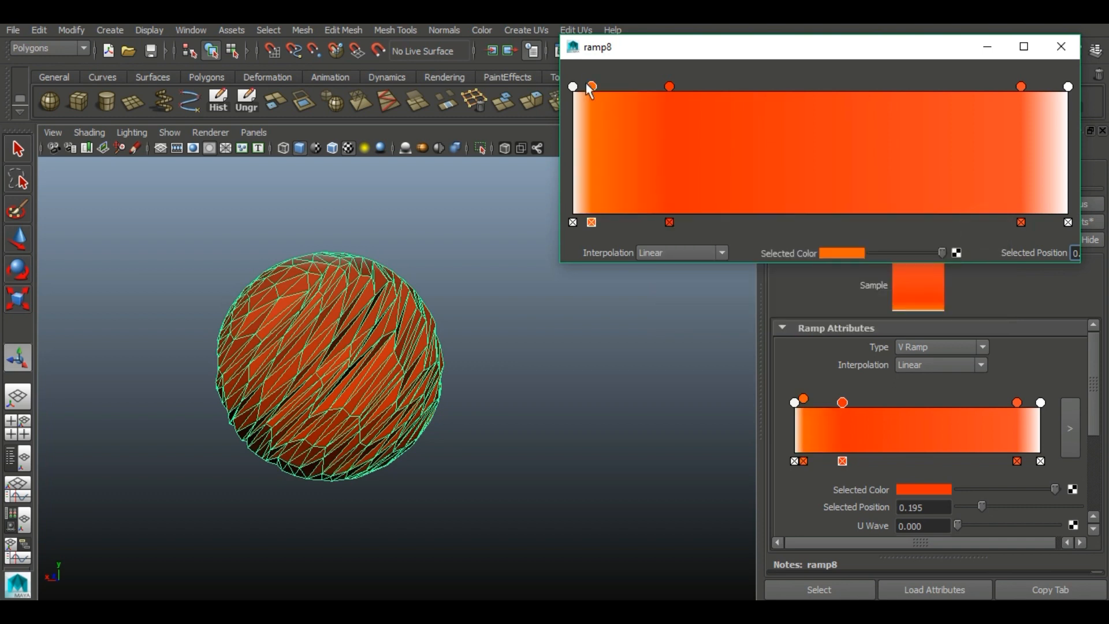
pyautogui.moveTo(590, 86); pyautogui.dragTo(715, 110)
pyautogui.moveTo(595, 85)
pyautogui.mouseDown()
pyautogui.moveTo(734, 114)
pyautogui.moveTo(806, 103)
pyautogui.mouseUp()
pyautogui.moveTo(643, 84); pyautogui.dragTo(858, 88)
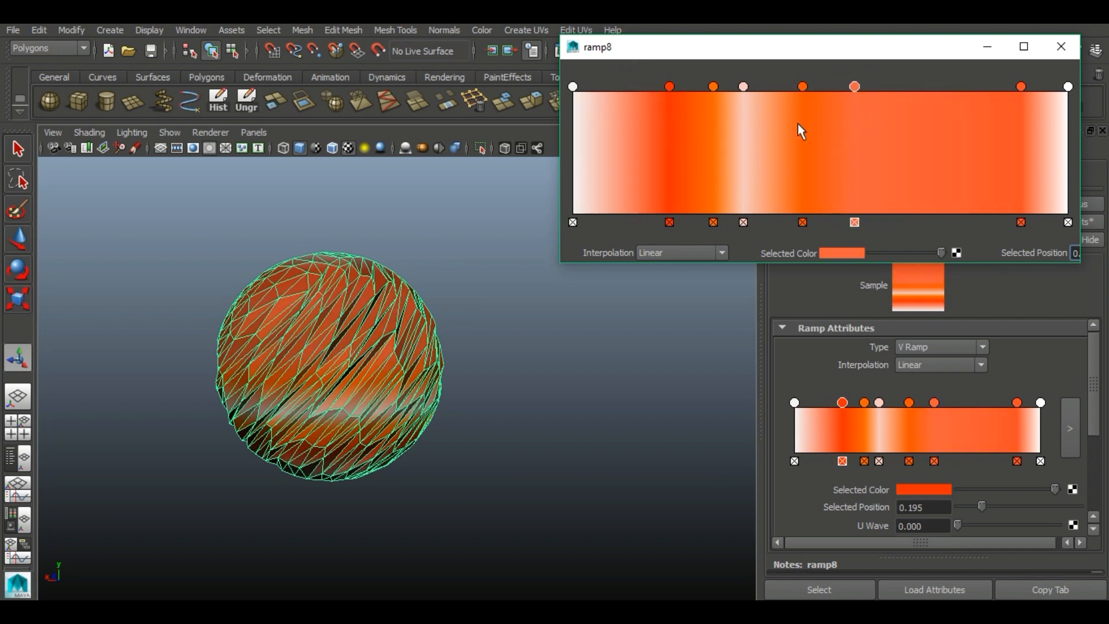
# Step: Add more alternating orange-red and pale pink stops along the ramp for uneven stripes, and close the ramp editor
pyautogui.moveTo(669, 78); pyautogui.dragTo(906, 81)
pyautogui.moveTo(1060, 78); pyautogui.dragTo(831, 110)
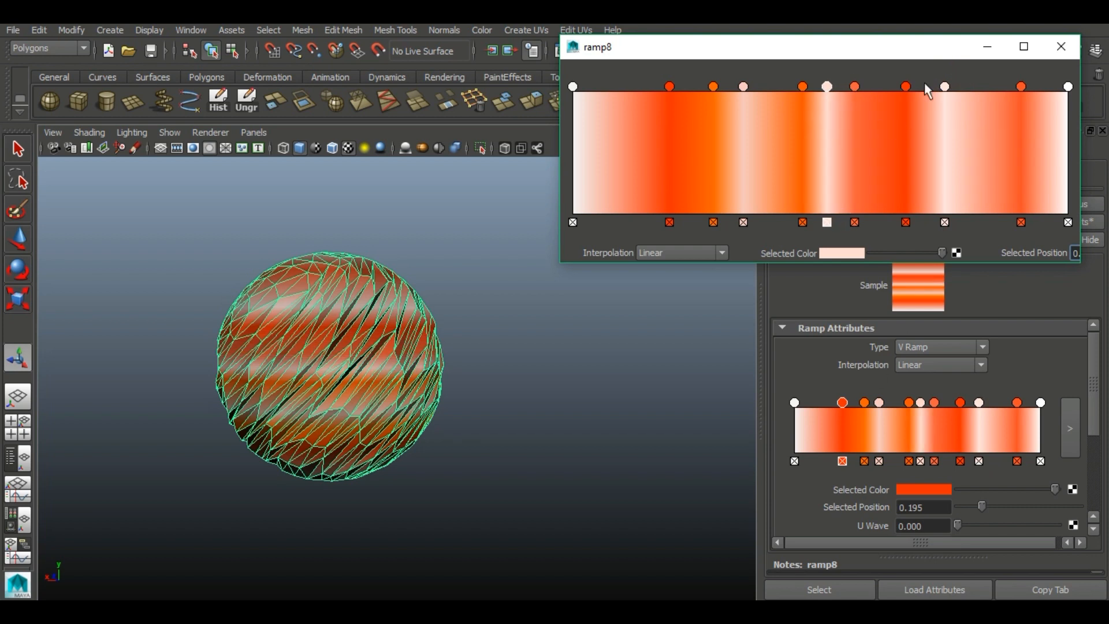
pyautogui.moveTo(946, 75); pyautogui.dragTo(968, 126)
pyautogui.moveTo(635, 116); pyautogui.dragTo(613, 95)
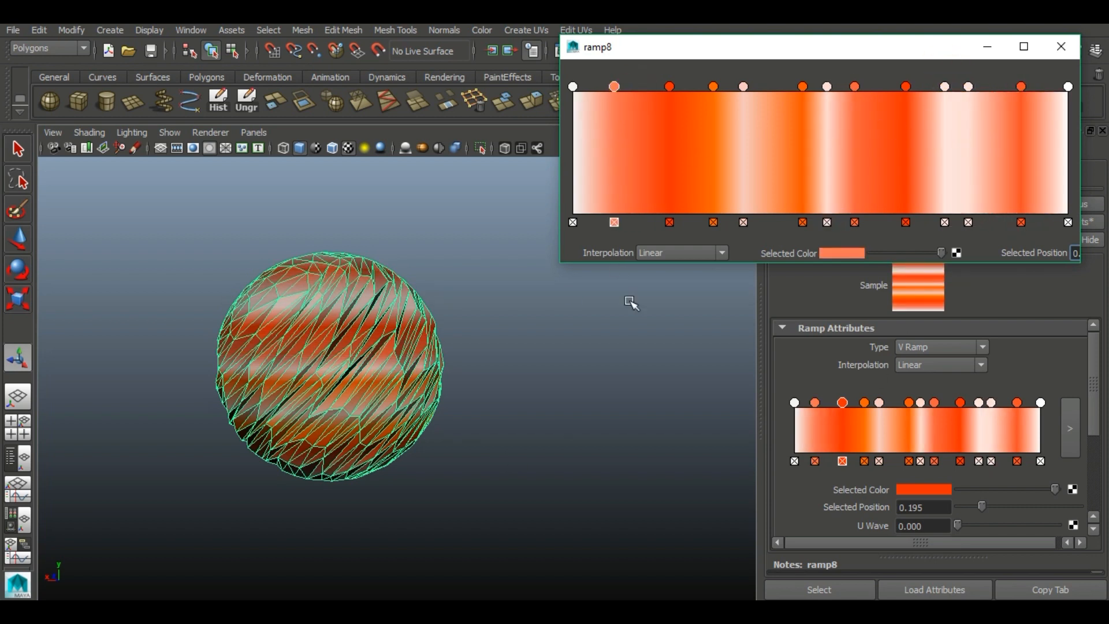
pyautogui.moveTo(578, 138); pyautogui.dragTo(687, 153)
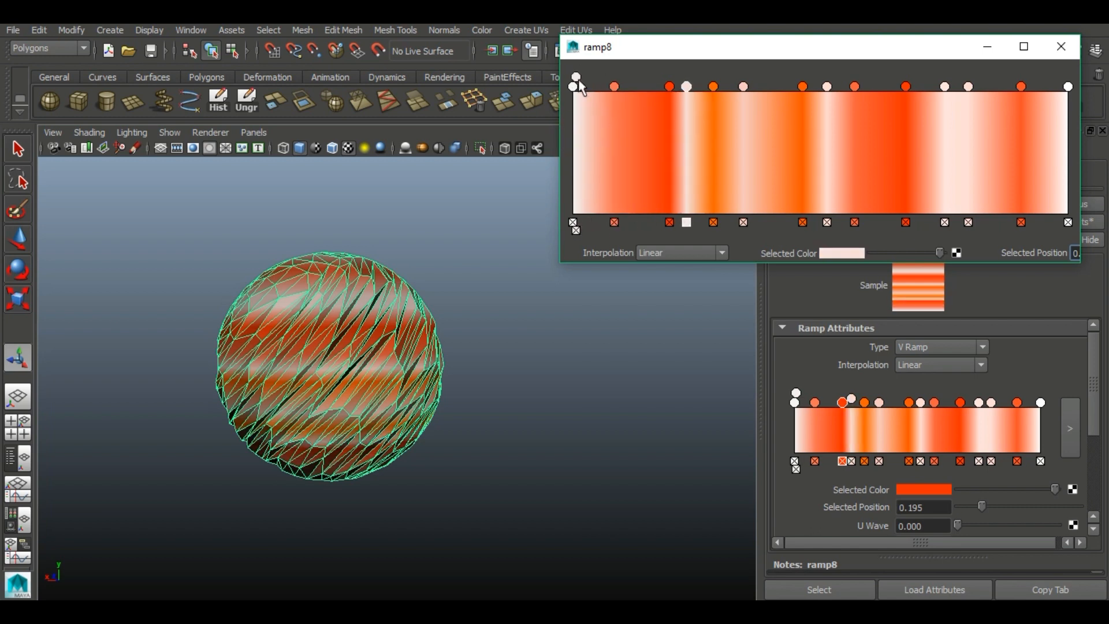
pyautogui.click(1054, 56)
# Step: Examine the striped ball from several sides to see how the color bands run across its facets
pyautogui.click(636, 440)
pyautogui.keyDown('alt'); pyautogui.moveTo(570, 412); pyautogui.dragTo(423, 494); pyautogui.keyUp('alt')
pyautogui.click(413, 383)
pyautogui.click(447, 394)
pyautogui.keyDown('alt'); pyautogui.moveTo(504, 464); pyautogui.dragTo(549, 495); pyautogui.keyUp('alt')
pyautogui.click(272, 435)
pyautogui.keyDown('alt'); pyautogui.moveTo(272, 435); pyautogui.dragTo(479, 514, button='right'); pyautogui.keyUp('alt')
pyautogui.keyDown('alt'); pyautogui.moveTo(434, 483); pyautogui.dragTo(479, 389); pyautogui.keyUp('alt')
# Step: Show the sphere's UVs in the UV Texture Editor and soft-select a patch of UVs around its lower middle
pyautogui.click(479, 388)
pyautogui.moveTo(479, 389); pyautogui.dragTo(479, 433, button='right')
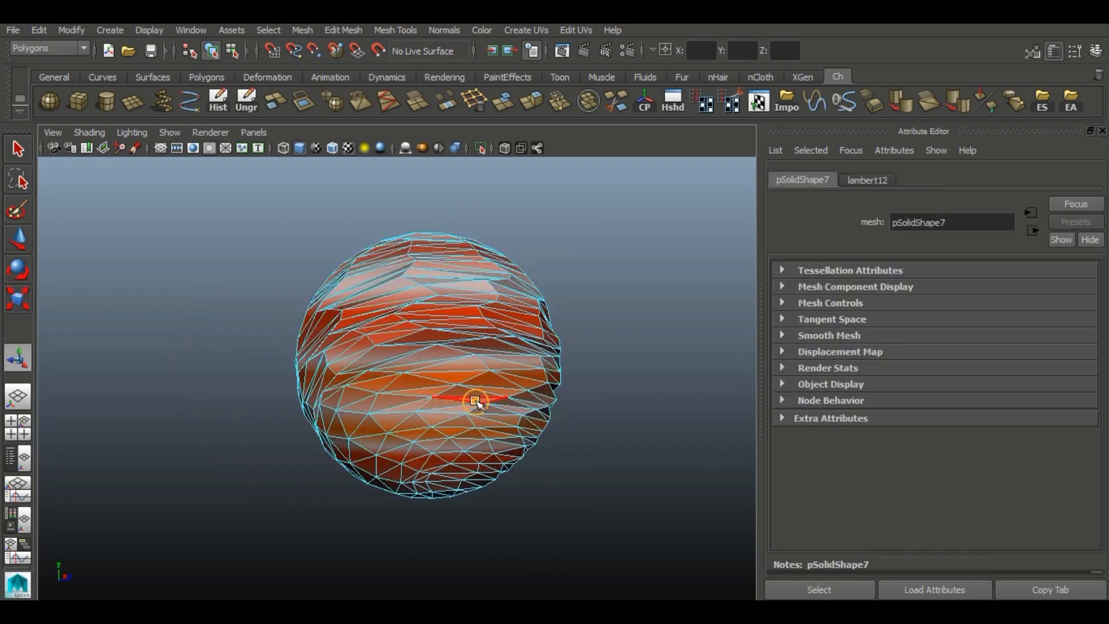
pyautogui.click(758, 101)
pyautogui.click(21, 239)
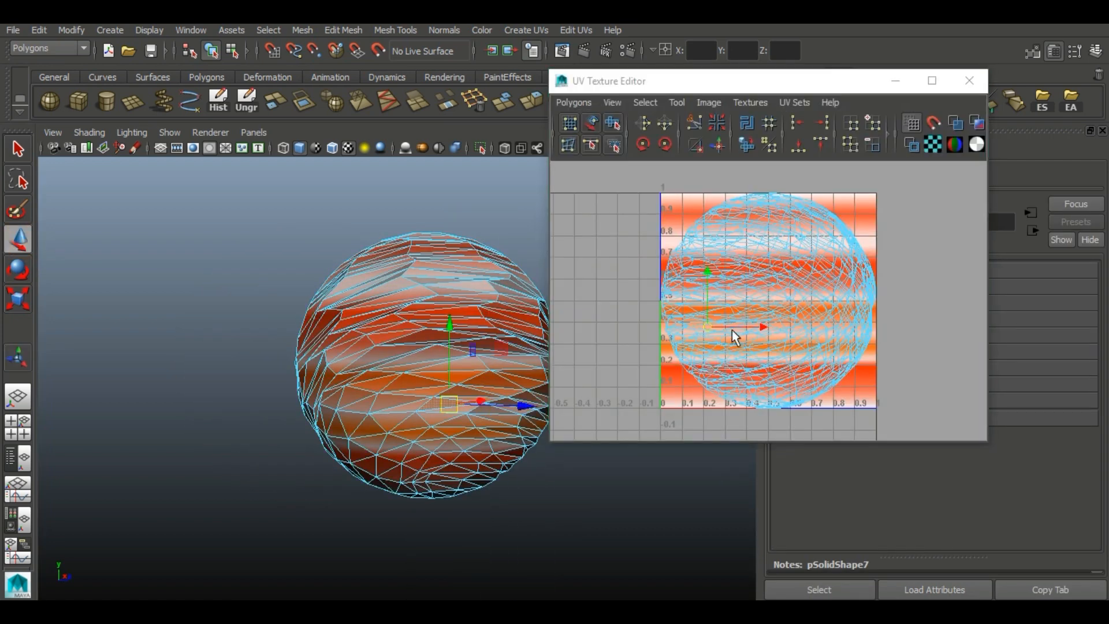
pyautogui.press('b')
pyautogui.click(444, 405)
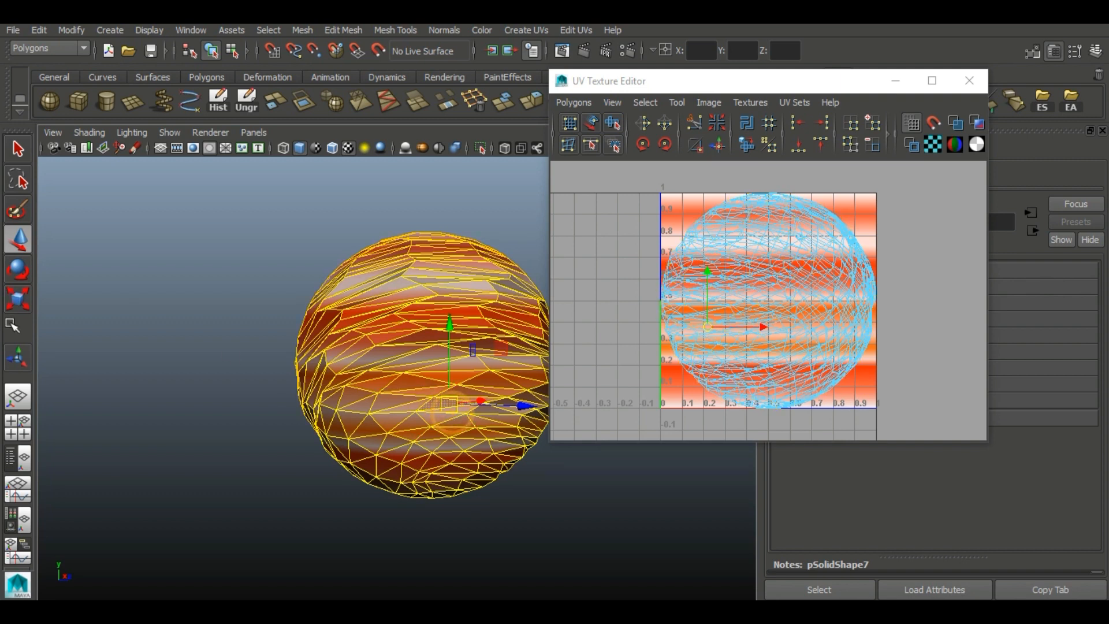
pyautogui.moveTo(451, 403); pyautogui.dragTo(97, 288)
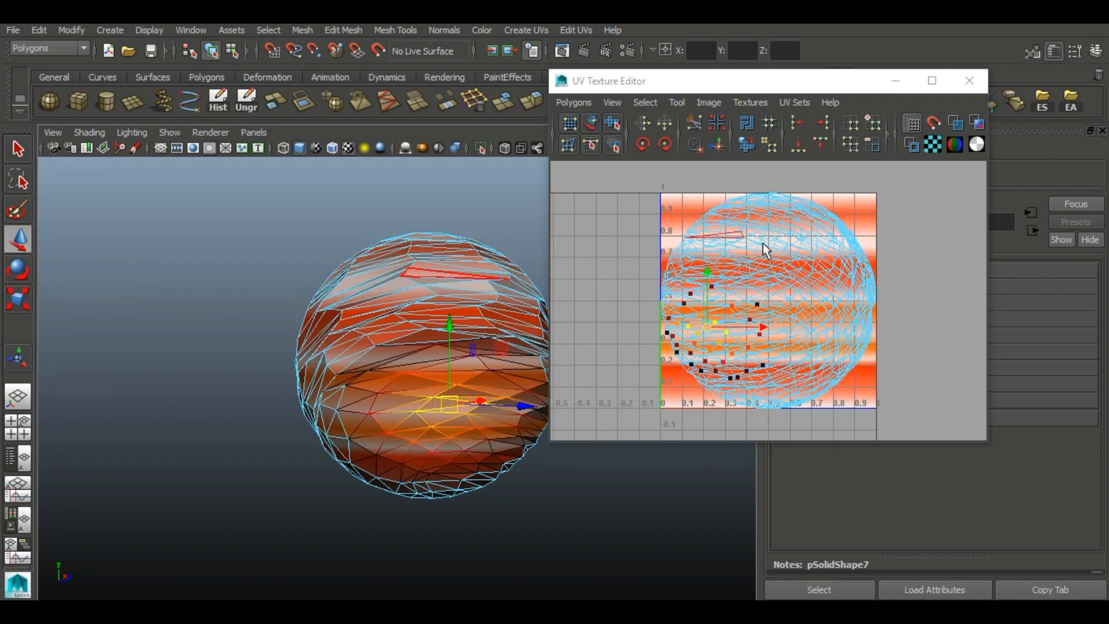
pyautogui.moveTo(706, 328); pyautogui.dragTo(723, 345)
pyautogui.hotkey('ctrl', 'z')
pyautogui.press('b')
pyautogui.hotkey('ctrl', 'z')
# Step: Scale the soft-selected UV patch in the texture layout to distort the color bands on the sphere
pyautogui.click(18, 299)
pyautogui.moveTo(765, 375); pyautogui.dragTo(743, 358, button='middle')
pyautogui.moveTo(742, 358); pyautogui.dragTo(769, 372)
pyautogui.moveTo(700, 321); pyautogui.dragTo(745, 370)
# Step: Pick UVs on another side of the sphere and near its top, and stretch both patches vertically over the ramp
pyautogui.moveTo(808, 325); pyautogui.dragTo(878, 325, button='right')
pyautogui.click(824, 329)
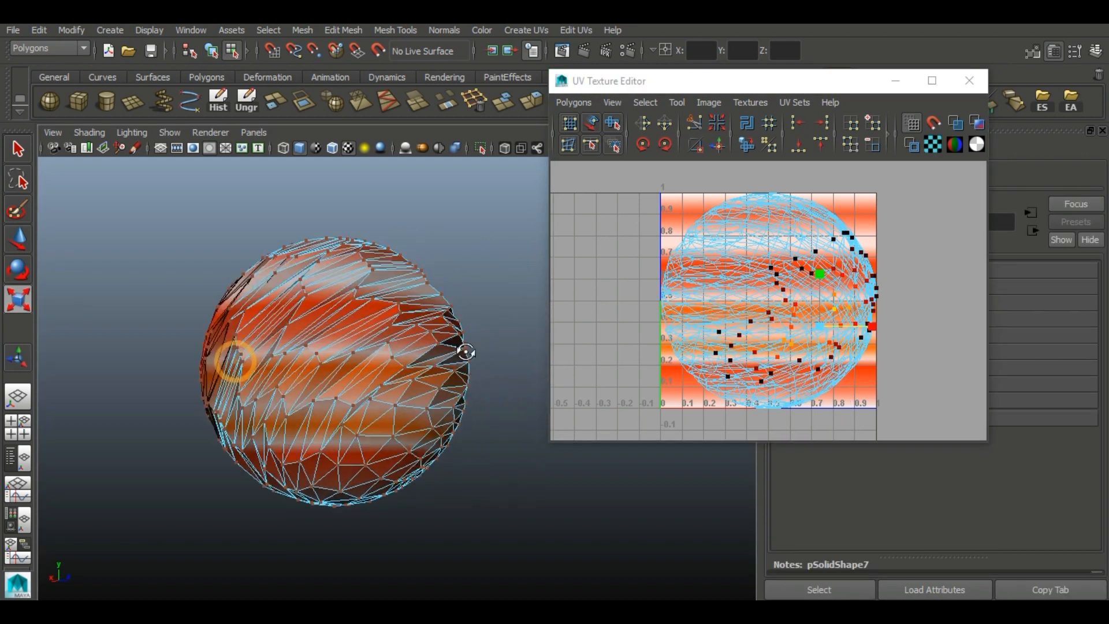
pyautogui.moveTo(825, 327); pyautogui.dragTo(811, 332, button='middle')
pyautogui.moveTo(819, 273)
pyautogui.mouseDown()
pyautogui.moveTo(820, 283)
pyautogui.moveTo(817, 258)
pyautogui.mouseUp()
pyautogui.keyDown('alt'); pyautogui.moveTo(374, 299); pyautogui.dragTo(416, 303); pyautogui.keyUp('alt')
pyautogui.click(342, 307)
pyautogui.moveTo(735, 190); pyautogui.dragTo(736, 172)
# Step: Soft-select UVs on a further side of the sphere and shift their bands by transforming them in the layout
pyautogui.keyDown('alt'); pyautogui.moveTo(335, 317); pyautogui.dragTo(287, 317, button='right'); pyautogui.keyUp('alt')
pyautogui.keyDown('alt'); pyautogui.moveTo(300, 312); pyautogui.dragTo(404, 347); pyautogui.keyUp('alt')
pyautogui.click(452, 368)
pyautogui.keyDown('alt'); pyautogui.moveTo(497, 396); pyautogui.dragTo(468, 433); pyautogui.keyUp('alt')
pyautogui.moveTo(761, 327); pyautogui.dragTo(873, 202)
pyautogui.keyDown('alt'); pyautogui.moveTo(497, 326); pyautogui.dragTo(358, 326); pyautogui.keyUp('alt')
pyautogui.moveTo(866, 222); pyautogui.dragTo(780, 231)
# Step: Scale one more soft-selected UV patch vertically, return the sphere to object selection and close the UV Texture Editor
pyautogui.click(810, 230)
pyautogui.click(824, 231)
pyautogui.press('b')
pyautogui.moveTo(825, 180); pyautogui.dragTo(827, 225)
pyautogui.moveTo(320, 349); pyautogui.dragTo(445, 178, button='right')
pyautogui.click(446, 178)
pyautogui.click(968, 81)
# Step: Examine the distorted color bands on the sphere from several sides and distances
pyautogui.keyDown('alt'); pyautogui.moveTo(490, 403); pyautogui.dragTo(451, 398); pyautogui.keyUp('alt')
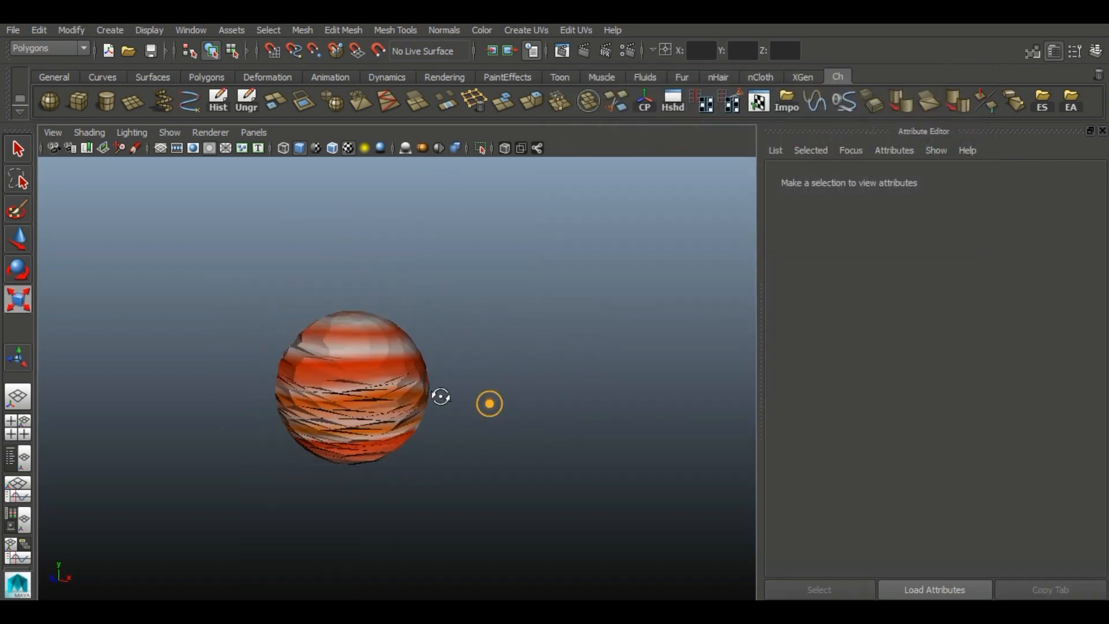
pyautogui.click(399, 398)
pyautogui.click(529, 348)
pyautogui.keyDown('alt'); pyautogui.moveTo(616, 446); pyautogui.dragTo(370, 404); pyautogui.keyUp('alt')
pyautogui.keyDown('alt'); pyautogui.moveTo(391, 473); pyautogui.dragTo(161, 426, button='right'); pyautogui.keyUp('alt')
pyautogui.keyDown('alt'); pyautogui.moveTo(217, 421); pyautogui.dragTo(366, 418); pyautogui.keyUp('alt')
pyautogui.keyDown('alt'); pyautogui.moveTo(366, 418); pyautogui.dragTo(491, 424, button='right'); pyautogui.keyUp('alt')
pyautogui.click(408, 396)
pyautogui.press('f')
pyautogui.keyDown('alt'); pyautogui.moveTo(559, 418); pyautogui.dragTo(473, 413, button='right'); pyautogui.keyUp('alt')
pyautogui.click(675, 396)
pyautogui.keyDown('alt'); pyautogui.moveTo(676, 396); pyautogui.dragTo(663, 430); pyautogui.keyUp('alt')
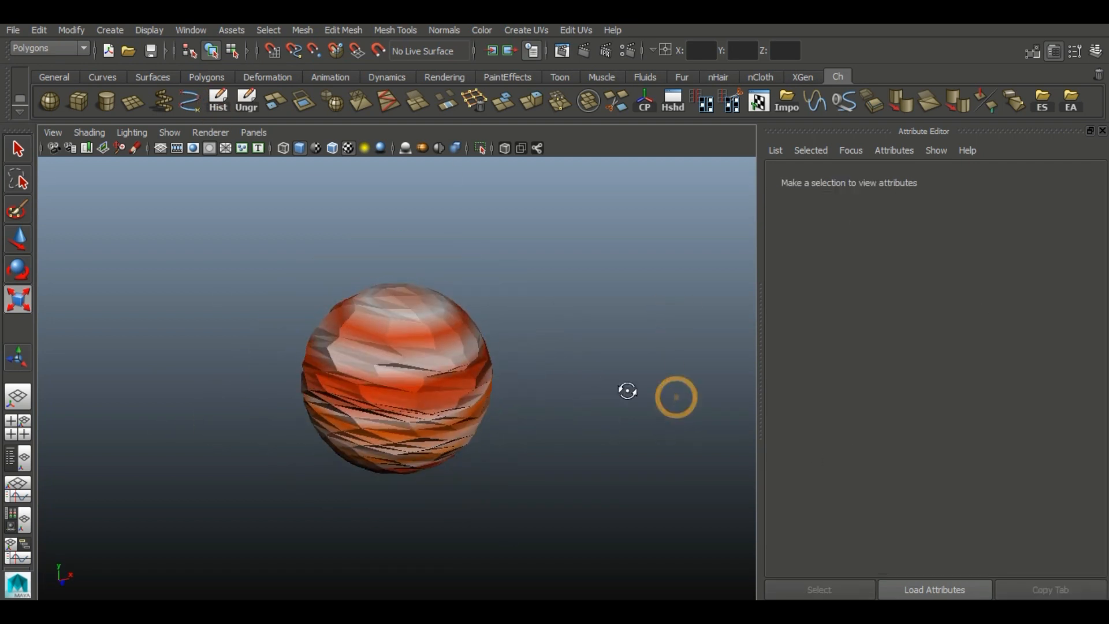
# Step: Select the banded sphere and create a new display layer containing it
pyautogui.click(415, 381)
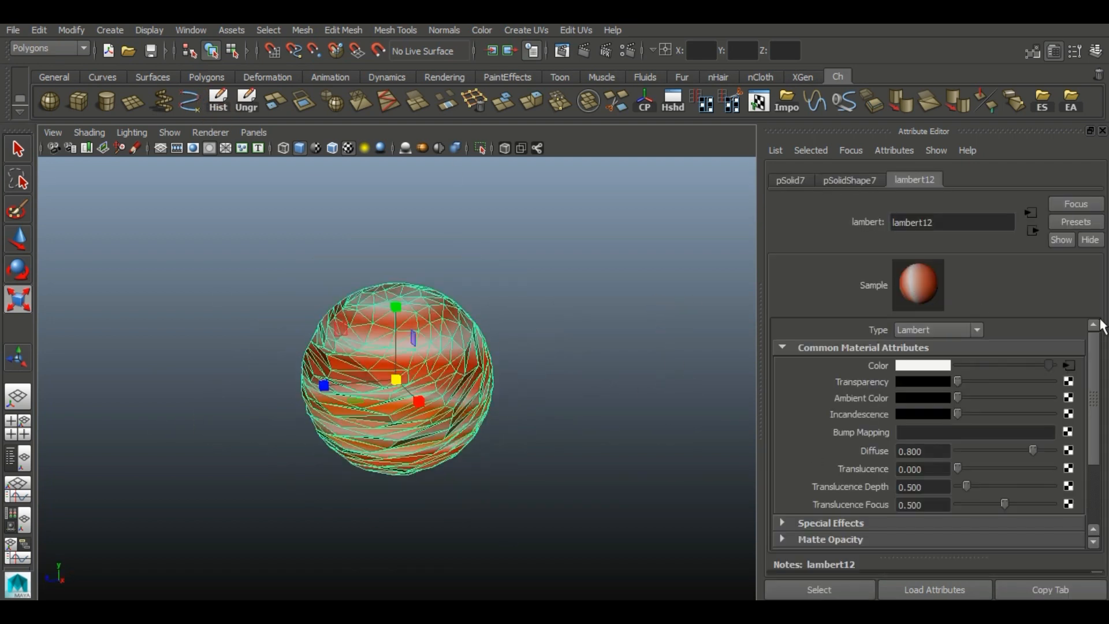
pyautogui.click(1068, 366)
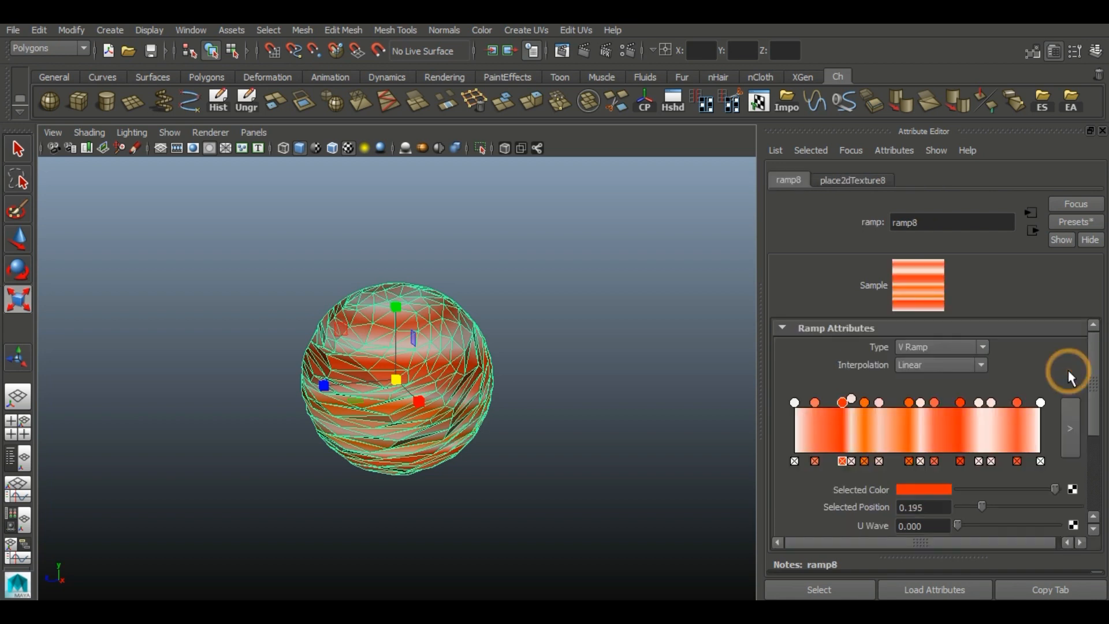
pyautogui.click(472, 404)
pyautogui.click(1102, 131)
pyautogui.click(1093, 461)
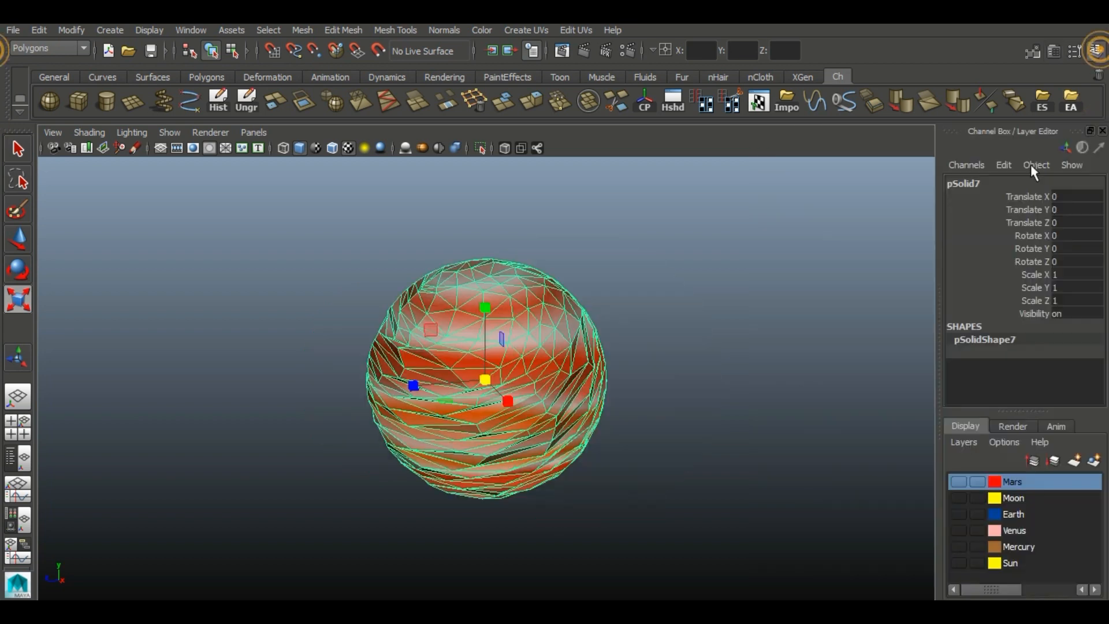
# Step: Name the new display layer Jupiter with a dark red layer color, and hide the layer
pyautogui.doubleClick(1015, 481)
pyautogui.doubleClick(651, 329)
pyautogui.write('Jupiter')
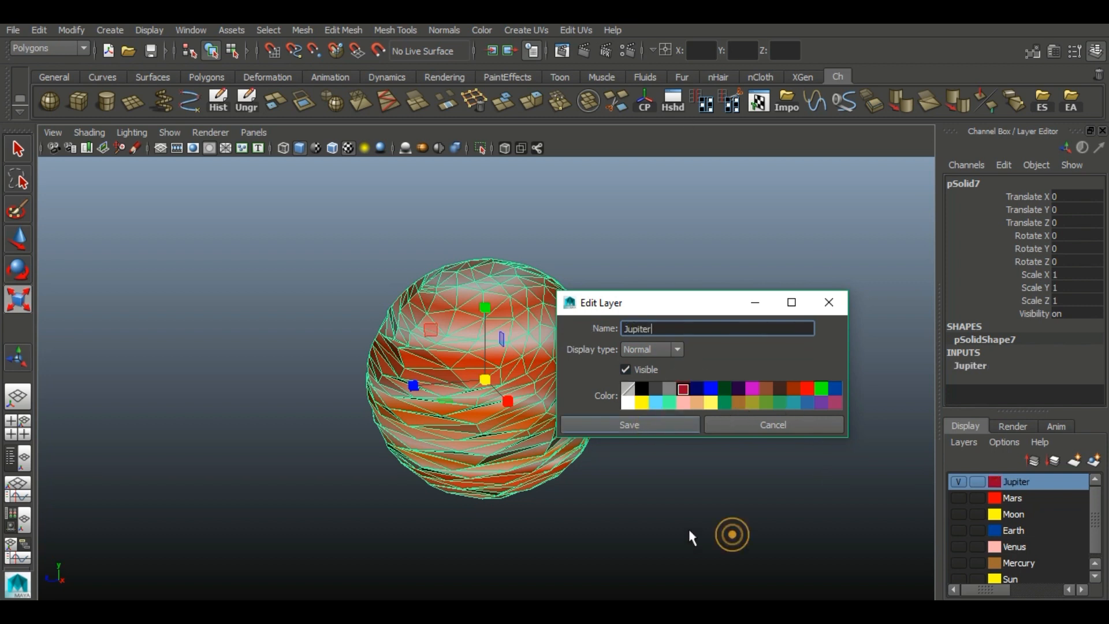
pyautogui.click(730, 533)
pyautogui.click(959, 483)
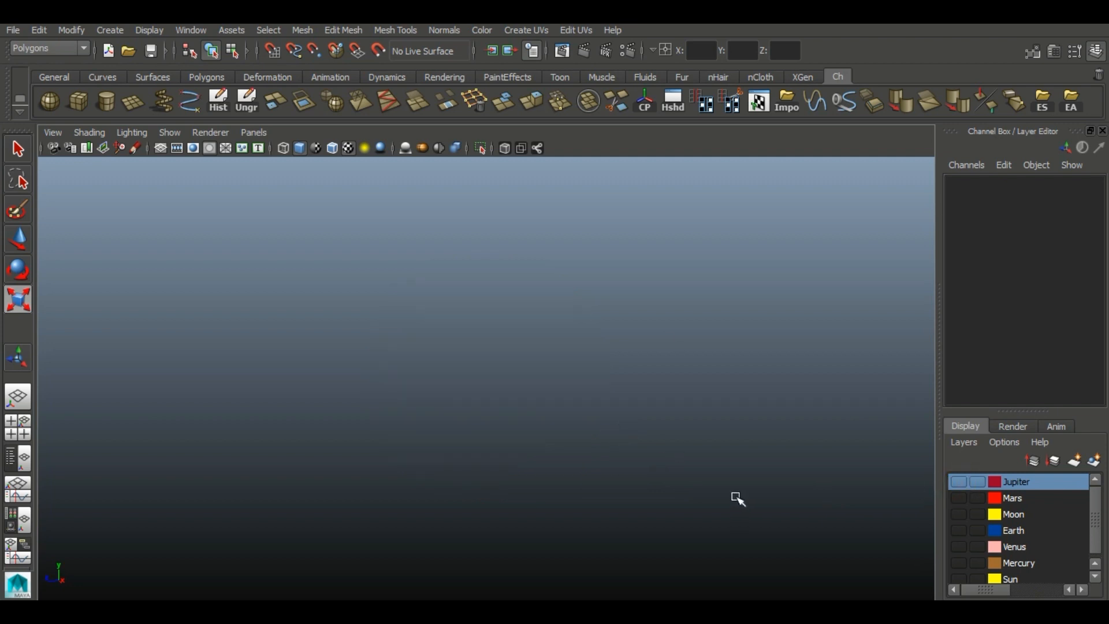
# Step: Create a polygon soccer ball in the emptied view with the side panels hidden
pyautogui.hotkey('ctrl', 'a')
pyautogui.click(224, 29)
pyautogui.moveTo(117, 28)
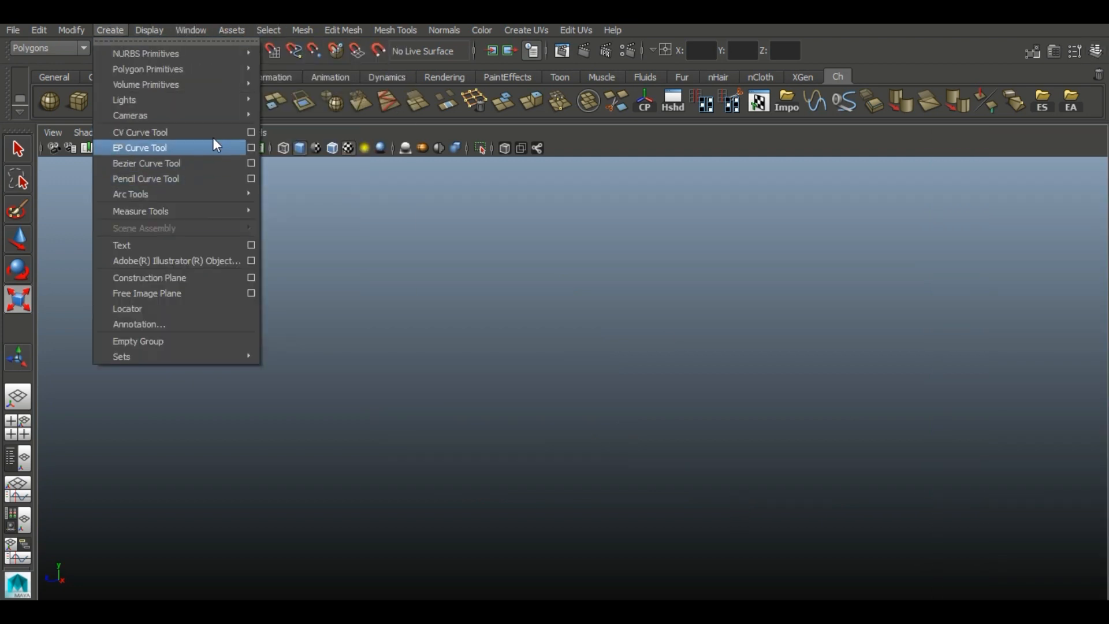
pyautogui.moveTo(173, 68)
pyautogui.click(328, 224)
pyautogui.moveTo(565, 397); pyautogui.dragTo(677, 444)
pyautogui.keyDown('alt'); pyautogui.moveTo(776, 375); pyautogui.dragTo(728, 365); pyautogui.keyUp('alt')
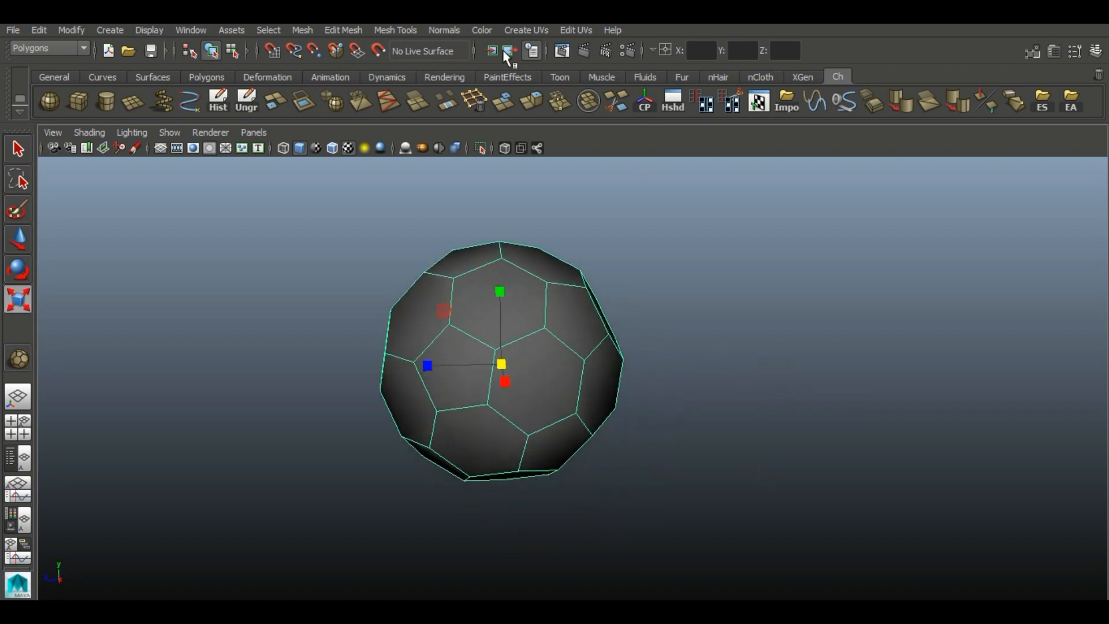
# Step: Poke all faces of the soccer ball and push the new center vertices slightly outward to round it
pyautogui.click(444, 29)
pyautogui.click(439, 30)
pyautogui.click(343, 29)
pyautogui.click(396, 462)
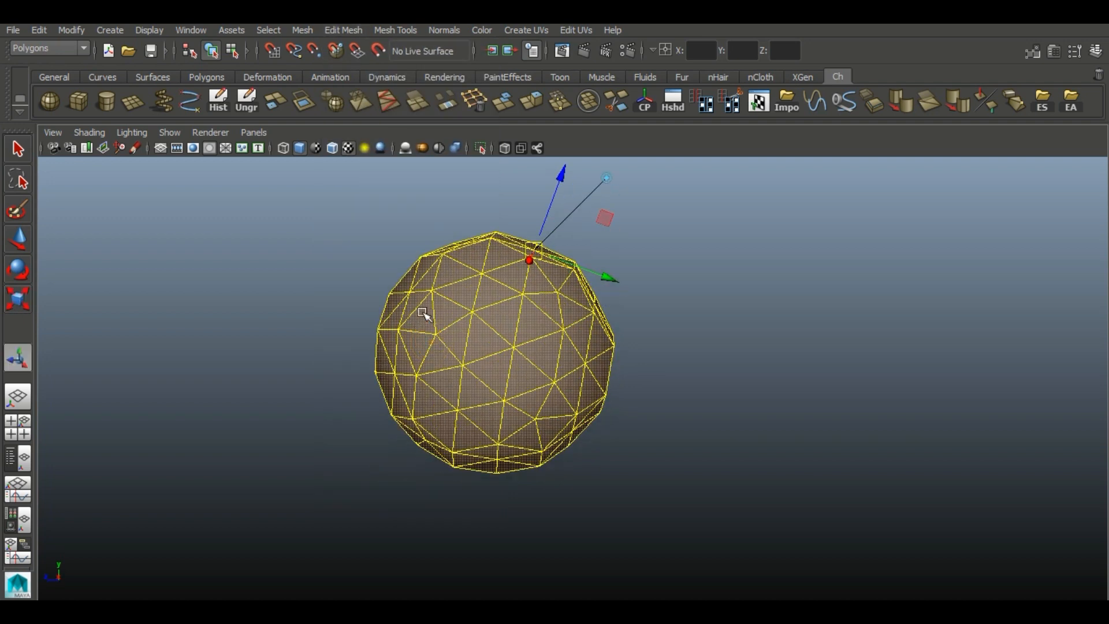
pyautogui.moveTo(560, 178); pyautogui.dragTo(565, 169)
pyautogui.click(780, 383)
pyautogui.click(519, 309)
pyautogui.keyDown('alt'); pyautogui.moveTo(681, 323); pyautogui.dragTo(585, 346); pyautogui.keyUp('alt')
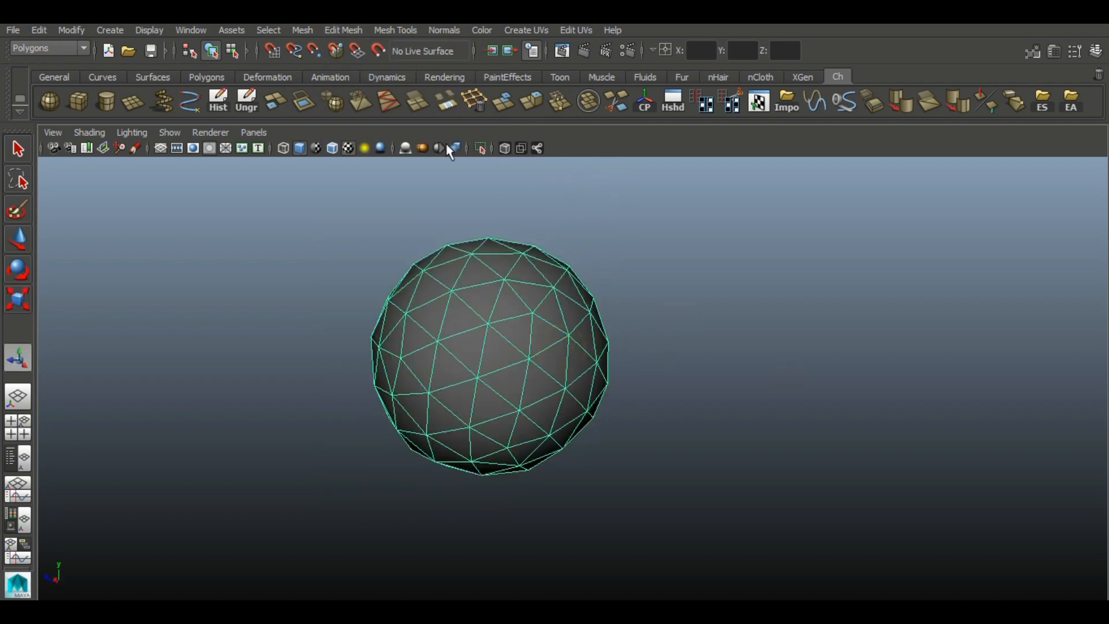
# Step: Delete the ball's history, smooth it into a finer triangular mesh and adjust the smooth operation's option
pyautogui.click(216, 107)
pyautogui.click(334, 102)
pyautogui.click(1054, 51)
pyautogui.click(895, 179)
pyautogui.click(941, 268)
pyautogui.click(945, 294)
pyautogui.click(512, 382)
pyautogui.click(388, 354)
pyautogui.keyDown('alt'); pyautogui.moveTo(439, 357); pyautogui.dragTo(583, 357, button='right'); pyautogui.keyUp('alt')
pyautogui.keyDown('alt'); pyautogui.moveTo(589, 356); pyautogui.dragTo(537, 414); pyautogui.keyUp('alt')
pyautogui.keyDown('alt'); pyautogui.moveTo(539, 359); pyautogui.dragTo(483, 310, button='right'); pyautogui.keyUp('alt')
pyautogui.keyDown('alt'); pyautogui.moveTo(484, 310); pyautogui.dragTo(480, 261, button='middle'); pyautogui.keyUp('alt')
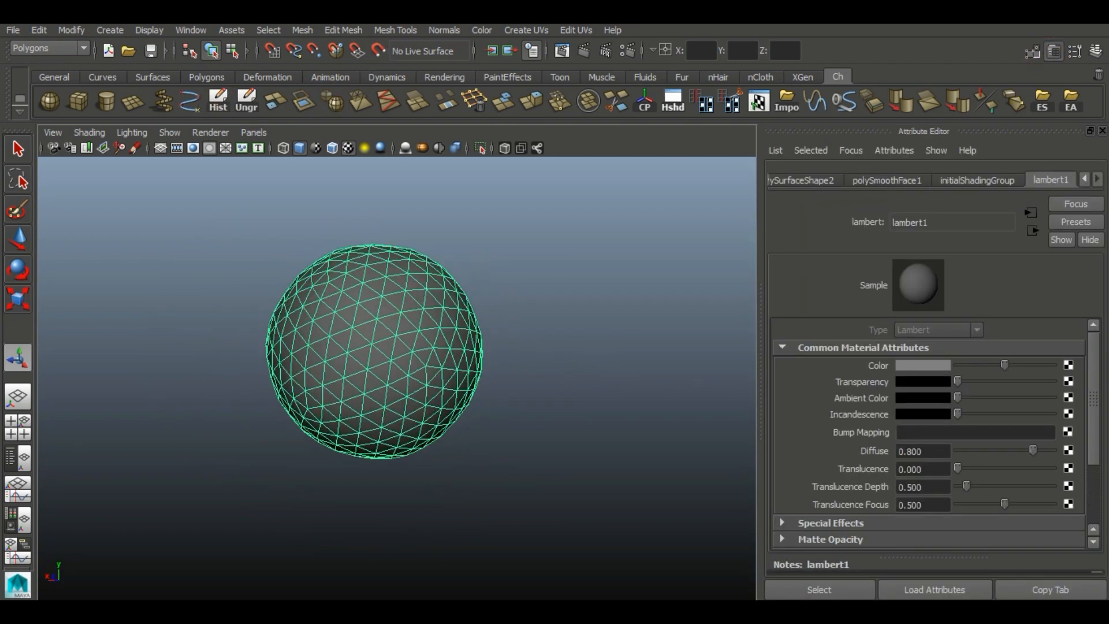
# Step: Apply a Twist deformer to the smoothed ball with a start angle of about 122.8
pyautogui.click(263, 77)
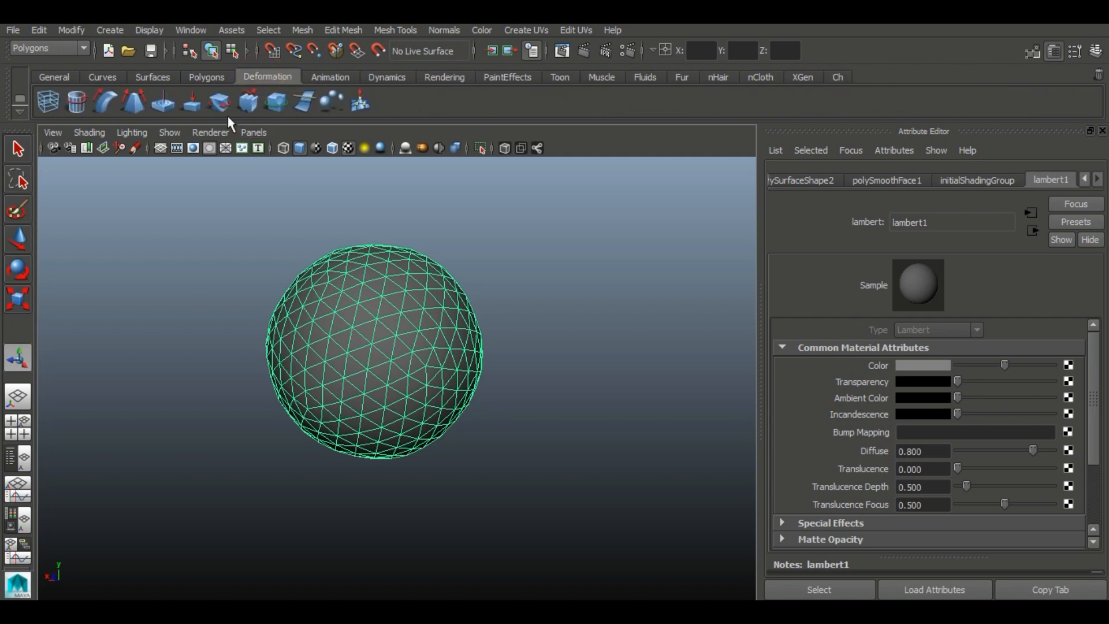
pyautogui.click(220, 104)
pyautogui.keyDown('alt'); pyautogui.moveTo(520, 287); pyautogui.dragTo(121, 293); pyautogui.keyUp('alt')
pyautogui.click(389, 324)
# Step: Harden all edges of the twisted ball for a faceted look
pyautogui.click(836, 75)
pyautogui.click(513, 31)
pyautogui.moveTo(444, 31)
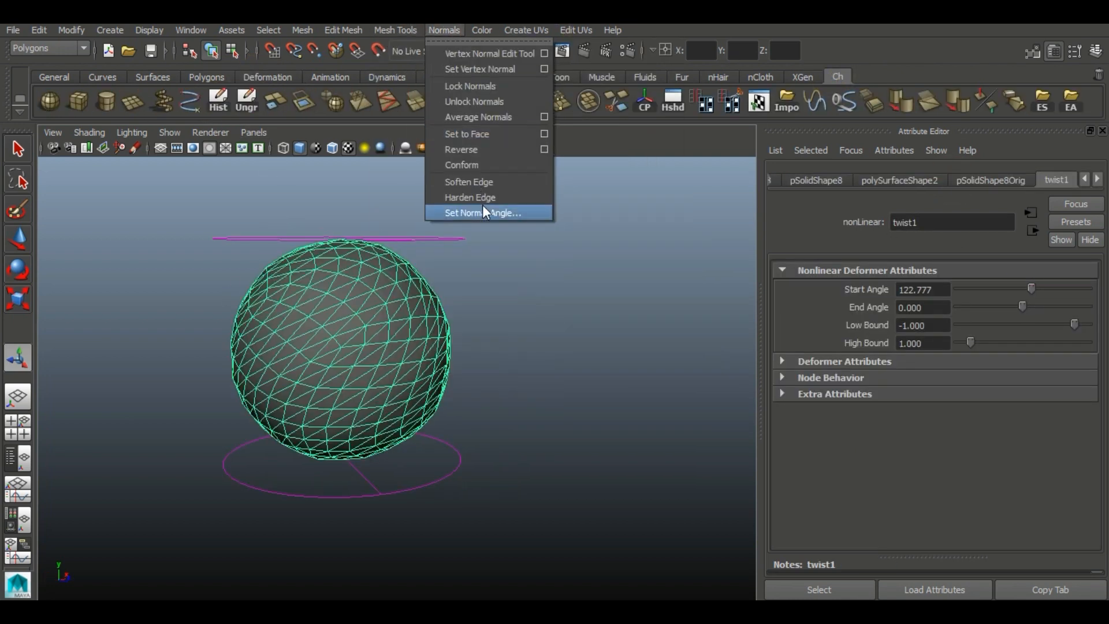
pyautogui.click(478, 197)
pyautogui.click(558, 475)
# Step: Set the twist's start angle to about 112.1, and try an end angle of about -133.5 before undoing it
pyautogui.keyDown('alt'); pyautogui.moveTo(568, 373); pyautogui.dragTo(331, 369); pyautogui.keyUp('alt')
pyautogui.click(465, 346)
pyautogui.moveTo(1031, 282); pyautogui.dragTo(1031, 288)
pyautogui.moveTo(970, 341); pyautogui.dragTo(972, 341)
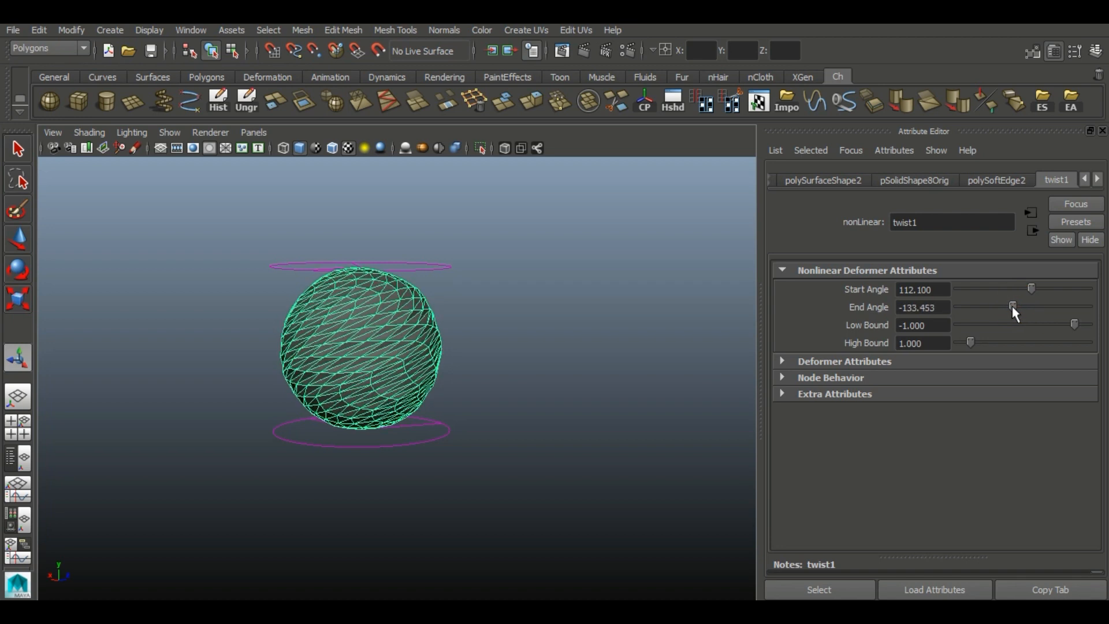
pyautogui.keyDown('alt'); pyautogui.moveTo(548, 338); pyautogui.dragTo(627, 336); pyautogui.keyUp('alt')
pyautogui.scroll(2, 631, 384)
pyautogui.hotkey('ctrl', 'z')
# Step: Select the twisted ball and delete its history to bake in the twist
pyautogui.click(631, 383)
pyautogui.keyDown('alt'); pyautogui.moveTo(612, 375); pyautogui.dragTo(664, 417); pyautogui.keyUp('alt')
pyautogui.click(425, 358)
pyautogui.click(218, 102)
pyautogui.click(517, 393)
pyautogui.scroll(-2, 642, 327)
pyautogui.hotkey('ctrl', 'z')
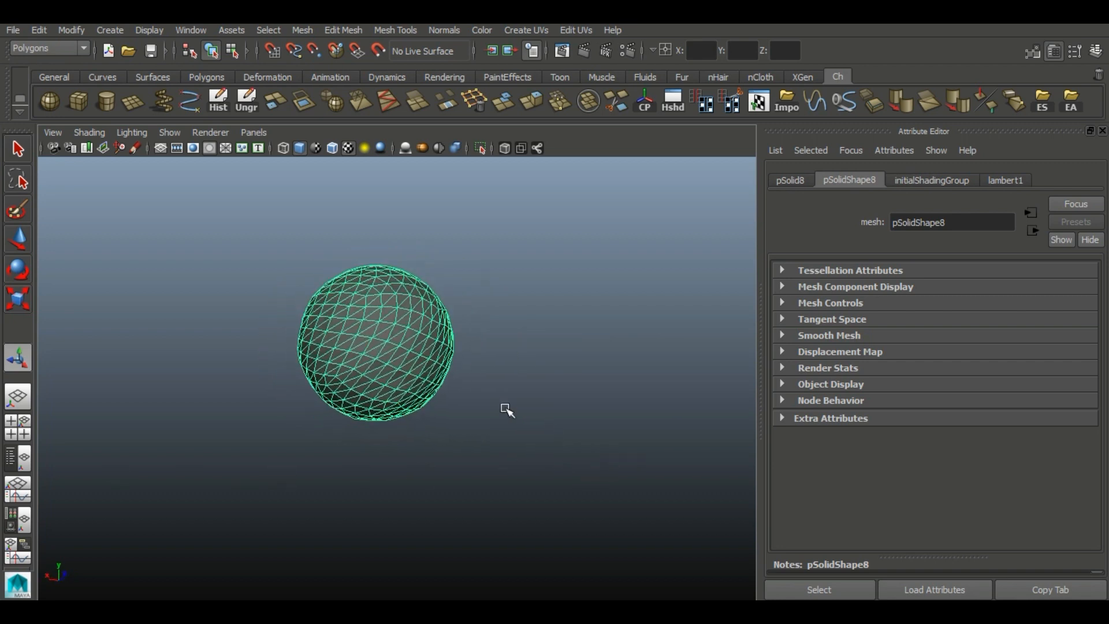
pyautogui.click(617, 315)
pyautogui.keyDown('alt'); pyautogui.moveTo(617, 315); pyautogui.dragTo(476, 407); pyautogui.keyUp('alt')
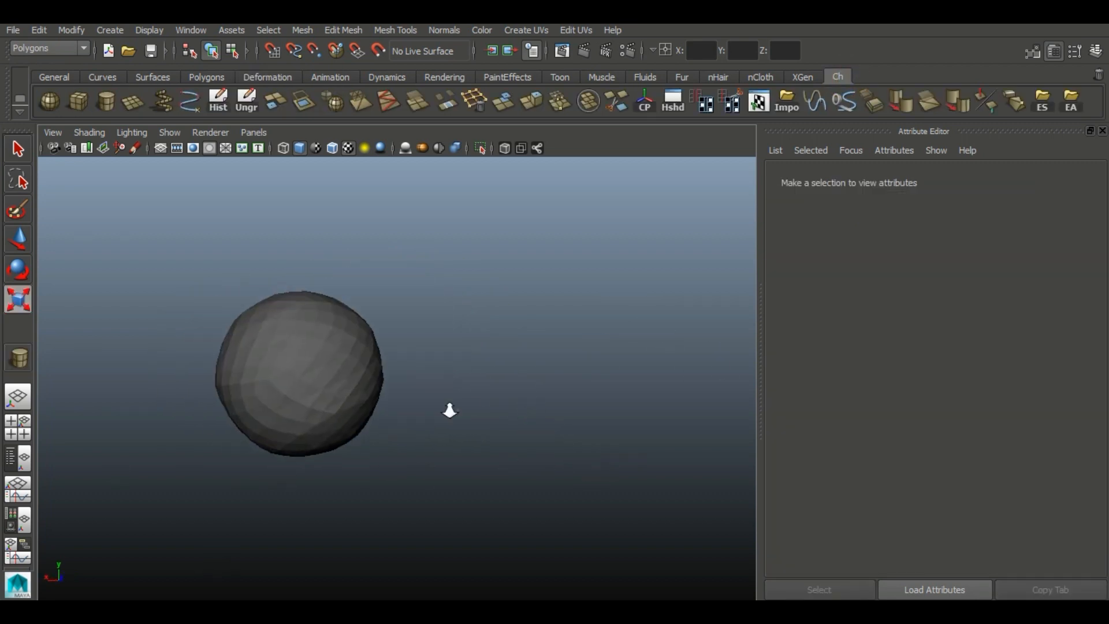
# Step: Create a polygon torus beside the faceted ball
pyautogui.click(124, 30)
pyautogui.moveTo(143, 68)
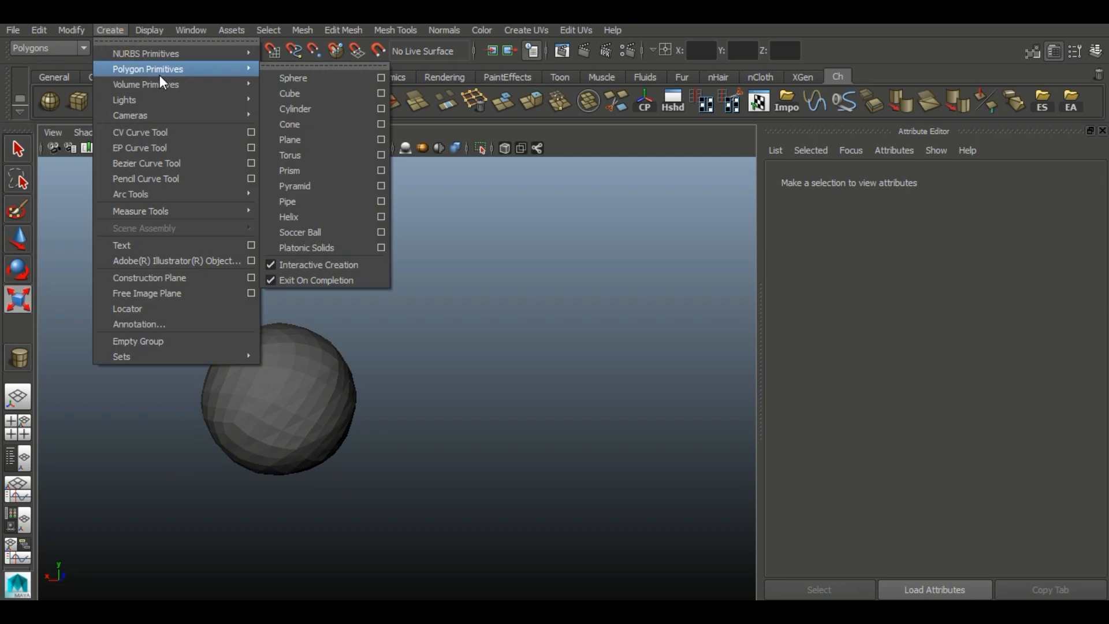
pyautogui.click(336, 153)
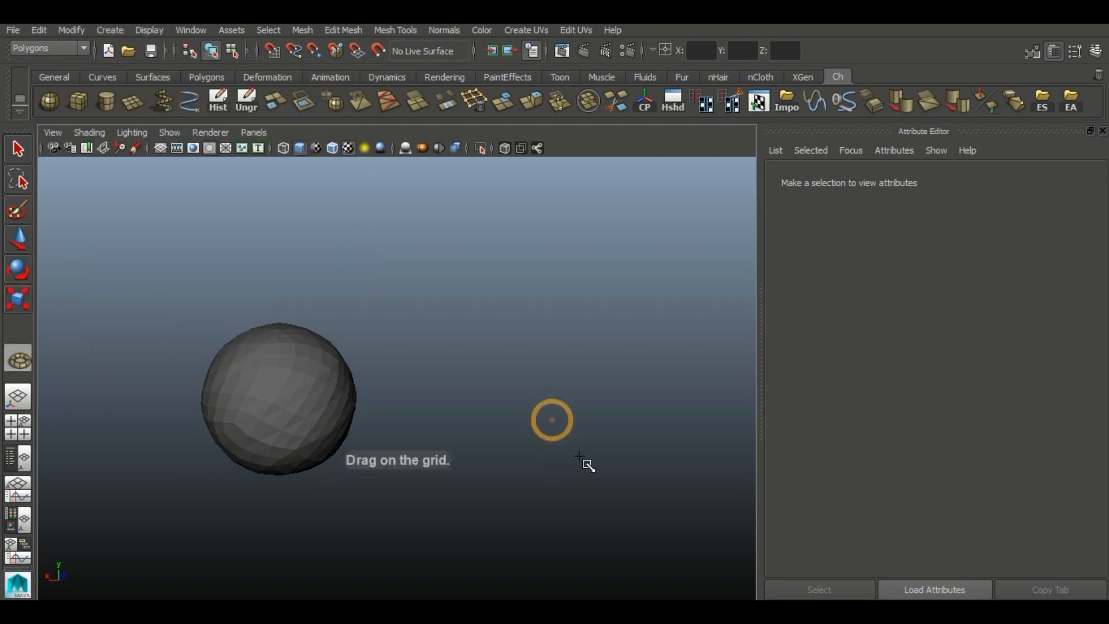
pyautogui.keyDown('alt'); pyautogui.moveTo(464, 369); pyautogui.dragTo(467, 433); pyautogui.keyUp('alt')
pyautogui.click(567, 409)
pyautogui.scroll(-1, 633, 446)
pyautogui.keyDown('alt'); pyautogui.moveTo(634, 445); pyautogui.dragTo(570, 401, button='middle'); pyautogui.keyUp('alt')
# Step: Turn the torus into a thin ring with a radius of 1.873 and 33 axis subdivisions
pyautogui.click(938, 175)
pyautogui.moveTo(959, 289); pyautogui.dragTo(960, 289)
pyautogui.keyDown('alt'); pyautogui.moveTo(578, 370); pyautogui.dragTo(544, 373, button='middle'); pyautogui.keyUp('alt')
pyautogui.scroll(1, 544, 373)
pyautogui.moveTo(958, 306); pyautogui.dragTo(958, 306)
pyautogui.keyDown('alt'); pyautogui.moveTo(434, 357); pyautogui.dragTo(411, 350, button='middle'); pyautogui.keyUp('alt')
pyautogui.moveTo(957, 325); pyautogui.dragTo(973, 364)
pyautogui.keyDown('alt'); pyautogui.moveTo(375, 391); pyautogui.dragTo(346, 356); pyautogui.keyUp('alt')
# Step: Set the ring's section radius to 0.040 and its height subdivisions to 5
pyautogui.moveTo(958, 306); pyautogui.dragTo(936, 324)
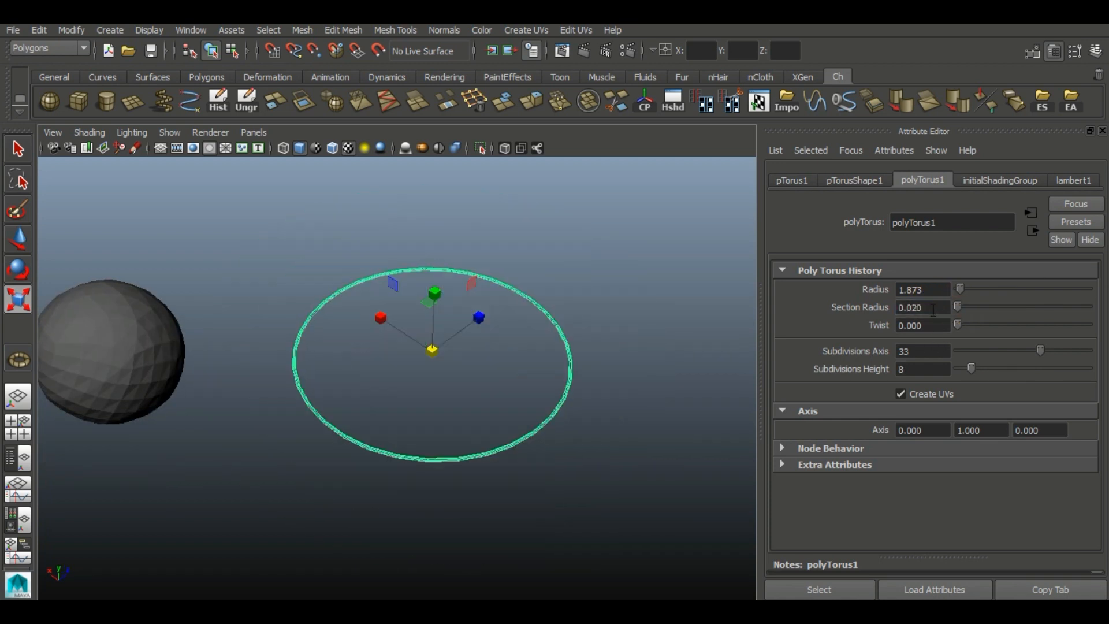
pyautogui.write('30')
pyautogui.press('Return')
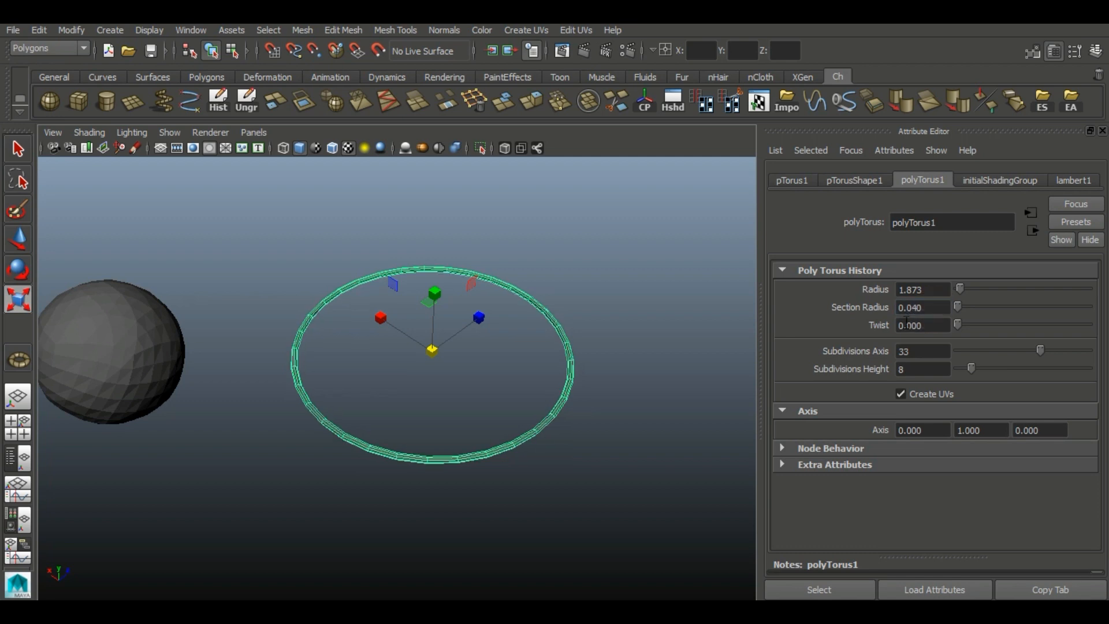
pyautogui.press('w')
pyautogui.scroll(3, 470, 352)
pyautogui.moveTo(971, 369); pyautogui.dragTo(962, 370)
# Step: Center the faceted ball and the ring on each other so the ring circles the ball
pyautogui.keyDown('alt'); pyautogui.moveTo(433, 490); pyautogui.dragTo(355, 465); pyautogui.keyUp('alt')
pyautogui.keyDown('alt'); pyautogui.moveTo(355, 465); pyautogui.dragTo(162, 331, button='right'); pyautogui.keyUp('alt')
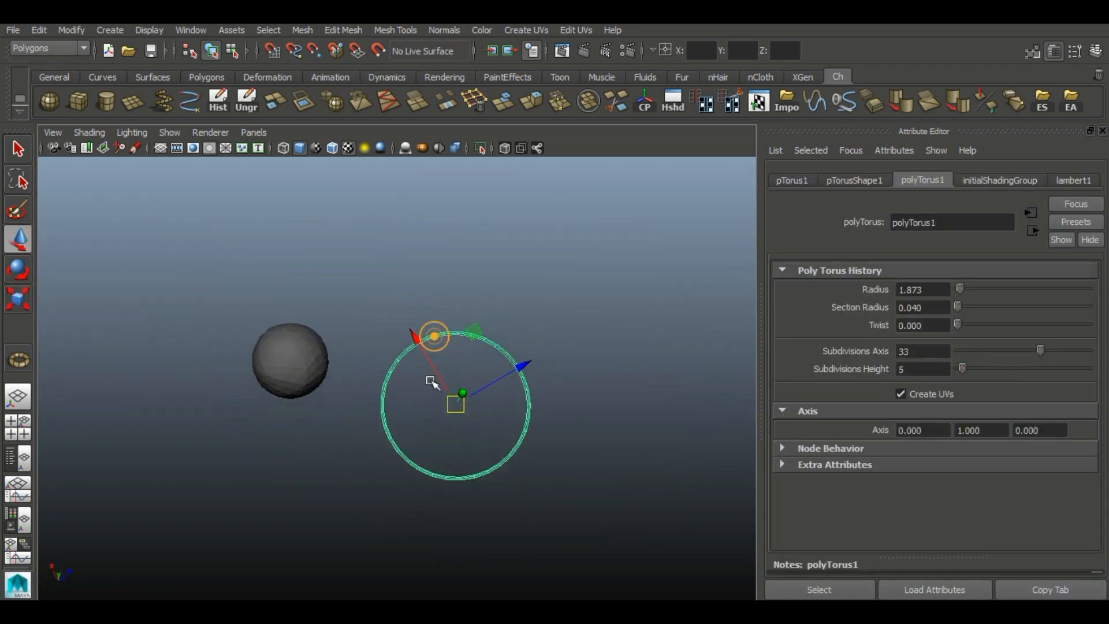
pyautogui.click(359, 417)
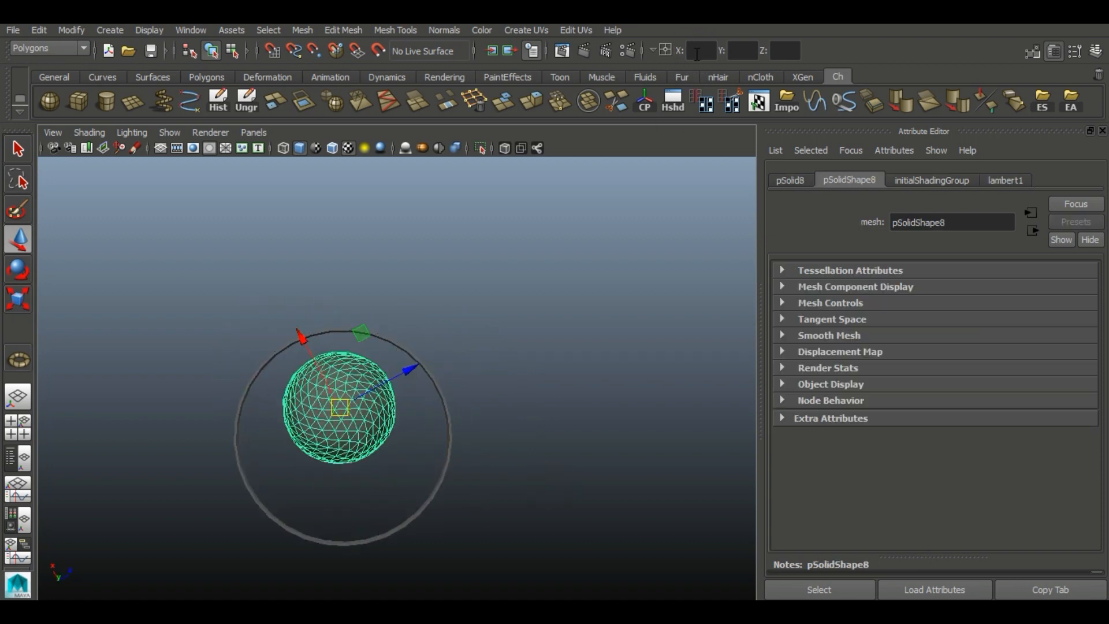
pyautogui.click(443, 472)
pyautogui.keyDown('alt'); pyautogui.moveTo(443, 473); pyautogui.dragTo(466, 411); pyautogui.keyUp('alt')
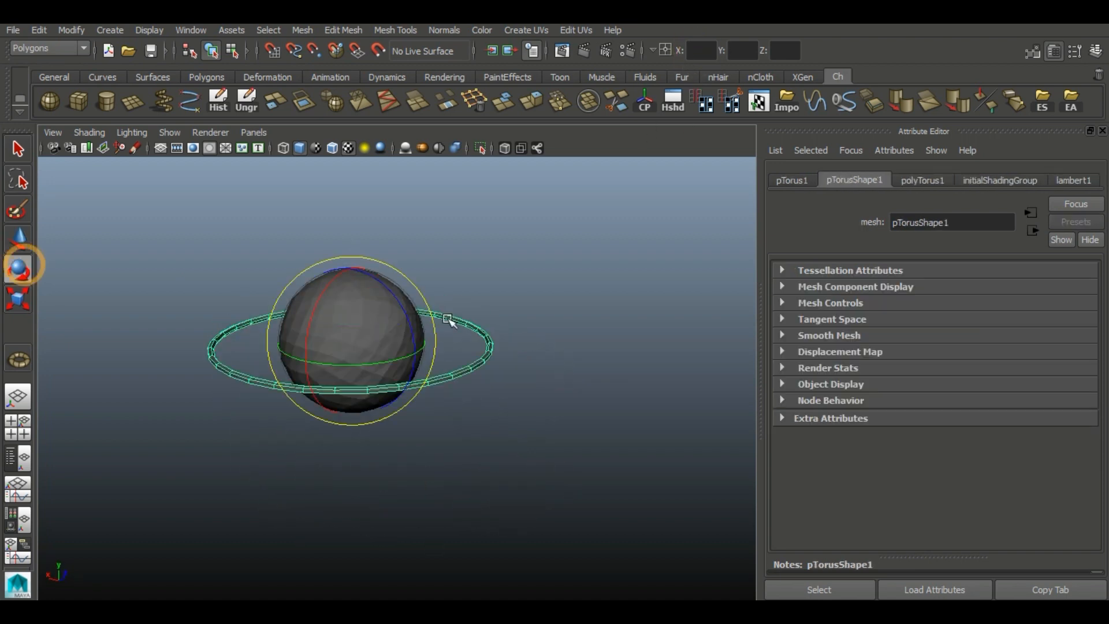
# Step: Rotate the ring to tilt it around the ball
pyautogui.moveTo(408, 312); pyautogui.dragTo(420, 353)
pyautogui.click(681, 362)
pyautogui.click(485, 383)
pyautogui.scroll(3, 515, 445)
pyautogui.keyDown('alt'); pyautogui.moveTo(445, 446); pyautogui.dragTo(465, 404); pyautogui.keyUp('alt')
# Step: Duplicate the ring twice, scaling each copy into a slightly wider concentric ring
pyautogui.click(18, 299)
pyautogui.hotkey('ctrl', 'd')
pyautogui.keyDown('alt'); pyautogui.moveTo(341, 254); pyautogui.dragTo(320, 285); pyautogui.keyUp('alt')
pyautogui.hotkey('ctrl', 'd')
pyautogui.moveTo(325, 290); pyautogui.dragTo(322, 283)
# Step: Select all three rings around the ball and scale them together within their plane
pyautogui.click(565, 475)
pyautogui.moveTo(564, 475)
pyautogui.keyDown('alt'); pyautogui.mouseDown()
pyautogui.moveTo(599, 438)
pyautogui.moveTo(569, 476)
pyautogui.mouseUp(); pyautogui.keyUp('alt')
pyautogui.moveTo(467, 433); pyautogui.dragTo(479, 506)
pyautogui.moveTo(336, 298); pyautogui.dragTo(335, 301)
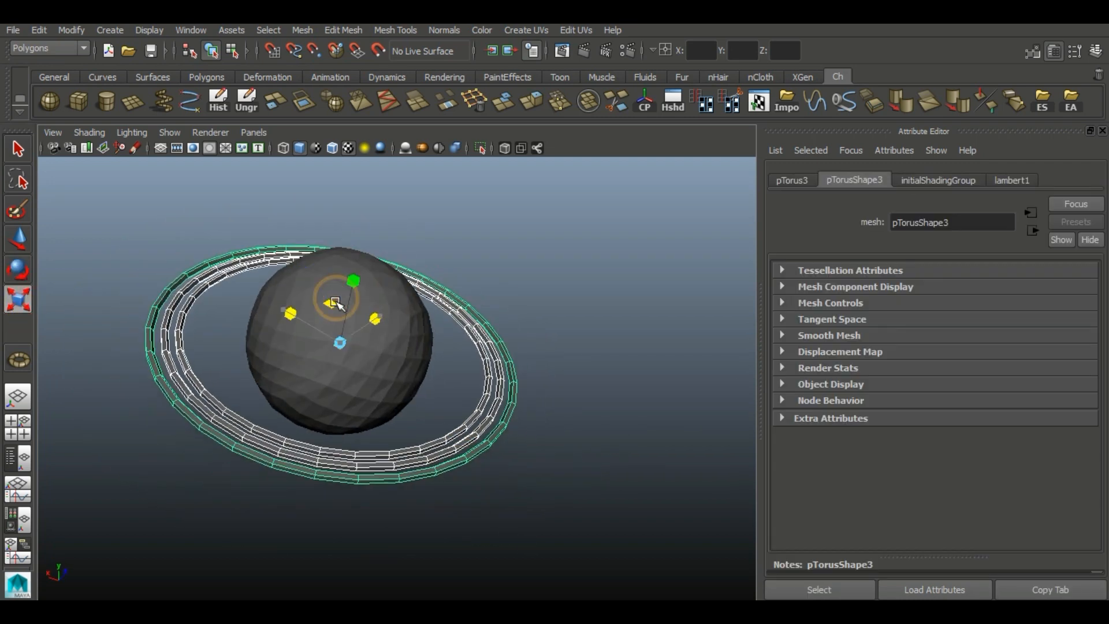
# Step: Widen the outermost ring by scaling one of its full edge loops
pyautogui.click(545, 305)
pyautogui.keyDown('alt'); pyautogui.moveTo(545, 304); pyautogui.dragTo(522, 369); pyautogui.keyUp('alt')
pyautogui.click(473, 404)
pyautogui.keyDown('alt'); pyautogui.moveTo(522, 503); pyautogui.dragTo(566, 508, button='right'); pyautogui.keyUp('alt')
pyautogui.moveTo(479, 483); pyautogui.dragTo(463, 138, button='right')
pyautogui.keyDown('alt'); pyautogui.moveTo(456, 537); pyautogui.dragTo(376, 462); pyautogui.keyUp('alt')
pyautogui.doubleClick(338, 313)
pyautogui.moveTo(302, 245); pyautogui.dragTo(340, 246)
# Step: Adjust the inner edge loop of the ring closest to the ball and return to whole-object selection
pyautogui.keyDown('alt'); pyautogui.moveTo(340, 246); pyautogui.dragTo(248, 435); pyautogui.keyUp('alt')
pyautogui.click(248, 435)
pyautogui.keyDown('alt'); pyautogui.moveTo(248, 436); pyautogui.dragTo(400, 512, button='right'); pyautogui.keyUp('alt')
pyautogui.keyDown('alt'); pyautogui.moveTo(400, 511); pyautogui.dragTo(248, 398); pyautogui.keyUp('alt')
pyautogui.click(292, 383)
pyautogui.moveTo(279, 254); pyautogui.dragTo(275, 173, button='right')
pyautogui.doubleClick(259, 353)
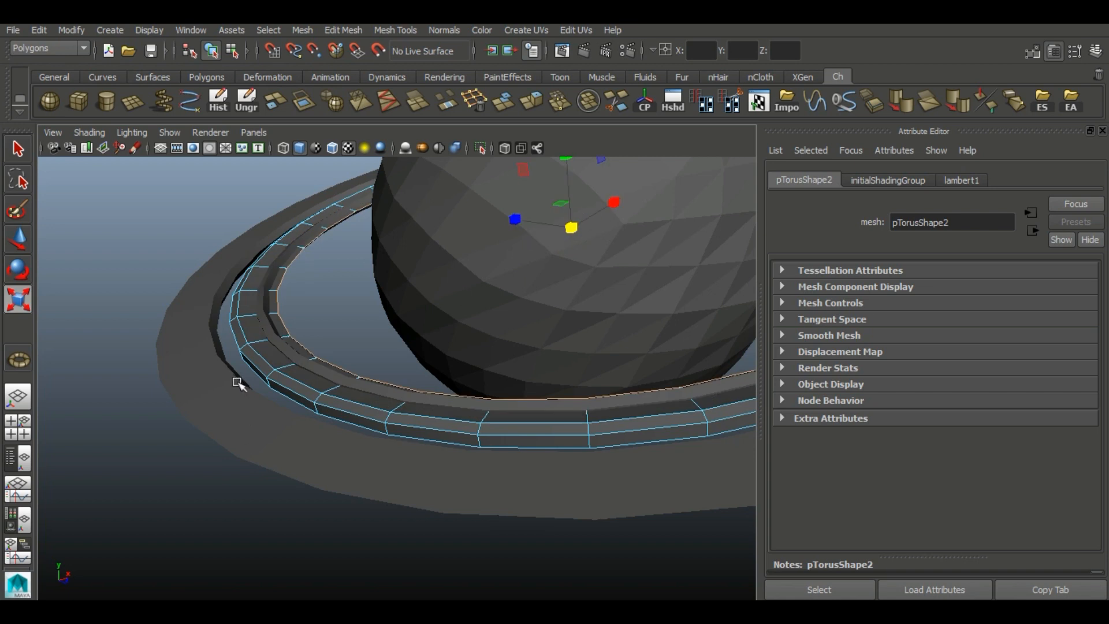
pyautogui.moveTo(265, 372); pyautogui.dragTo(315, 341, button='right')
# Step: Select all three rings around the ball together
pyautogui.keyDown('alt'); pyautogui.moveTo(323, 369); pyautogui.dragTo(193, 381, button='right'); pyautogui.keyUp('alt')
pyautogui.click(191, 382)
pyautogui.keyDown('alt'); pyautogui.moveTo(191, 381); pyautogui.dragTo(317, 491); pyautogui.keyUp('alt')
pyautogui.click(246, 501)
pyautogui.keyDown('shift'); pyautogui.click(213, 418); pyautogui.keyUp('shift')
pyautogui.keyDown('shift'); pyautogui.click(191, 388); pyautogui.keyUp('shift')
pyautogui.keyDown('alt'); pyautogui.moveTo(355, 431); pyautogui.dragTo(371, 406, button='middle'); pyautogui.keyUp('alt')
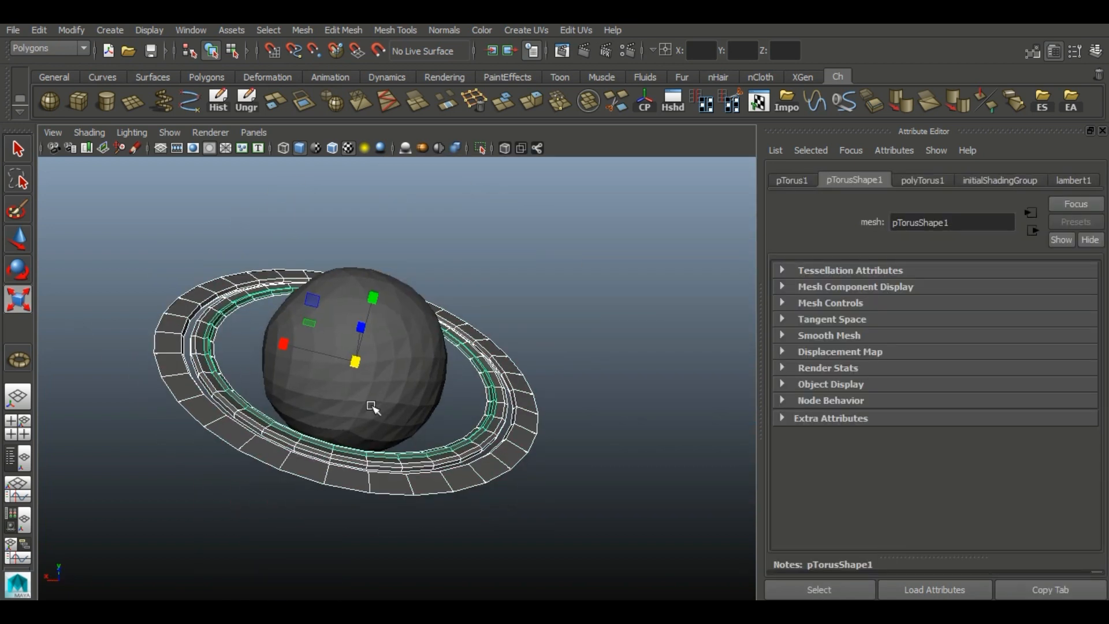
pyautogui.keyDown('alt'); pyautogui.moveTo(390, 403); pyautogui.dragTo(367, 398); pyautogui.keyUp('alt')
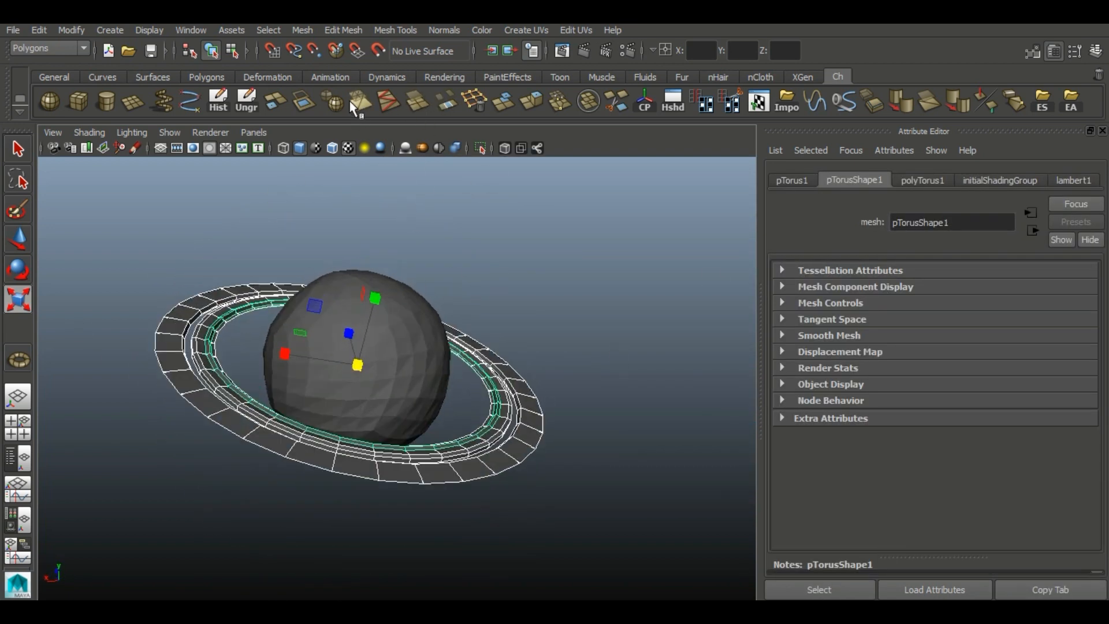
pyautogui.keyDown('alt'); pyautogui.moveTo(658, 319); pyautogui.dragTo(549, 539); pyautogui.keyUp('alt')
pyautogui.click(549, 539)
pyautogui.click(425, 487)
pyautogui.keyDown('shift'); pyautogui.click(433, 499); pyautogui.keyUp('shift')
pyautogui.keyDown('shift'); pyautogui.click(447, 518); pyautogui.keyUp('shift')
# Step: Narrow the outermost ring by scaling an edge loop so a gap separates it from the inner rings
pyautogui.keyDown('alt'); pyautogui.moveTo(480, 537); pyautogui.dragTo(502, 467); pyautogui.keyUp('alt')
pyautogui.keyDown('alt'); pyautogui.moveTo(228, 453); pyautogui.dragTo(250, 432, button='middle'); pyautogui.keyUp('alt')
pyautogui.click(161, 344)
pyautogui.moveTo(163, 326); pyautogui.dragTo(163, 291, button='right')
pyautogui.doubleClick(134, 358)
pyautogui.moveTo(364, 339); pyautogui.dragTo(343, 339)
pyautogui.keyDown('alt'); pyautogui.moveTo(337, 344); pyautogui.dragTo(346, 317); pyautogui.keyUp('alt')
pyautogui.moveTo(470, 384); pyautogui.dragTo(595, 479)
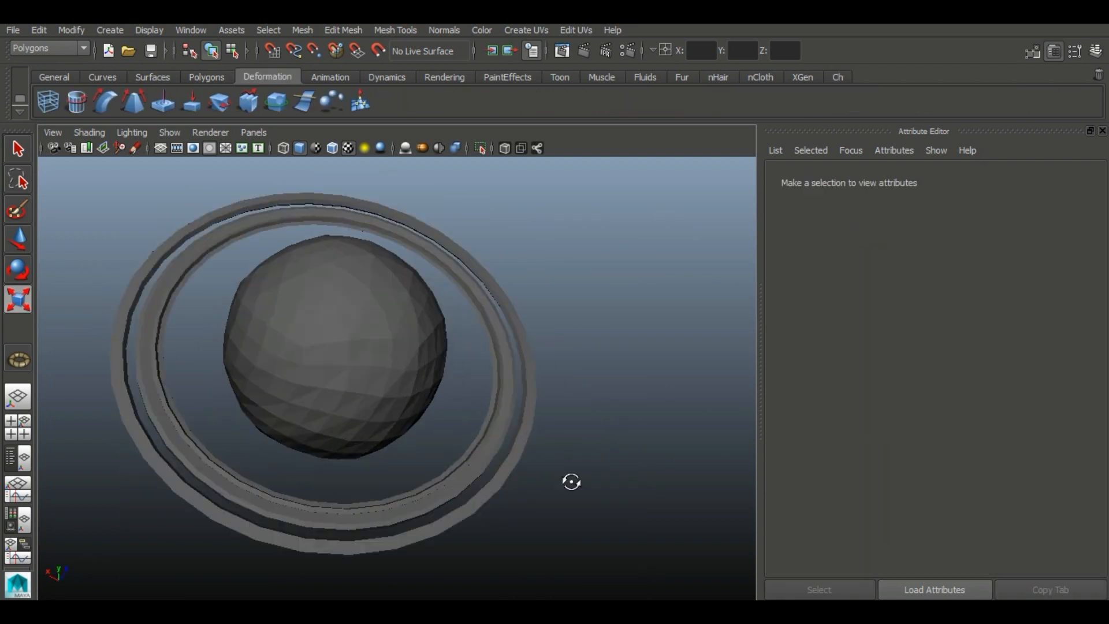
# Step: Rework the inner edge loop of the innermost ring and leave edge mode
pyautogui.click(470, 477)
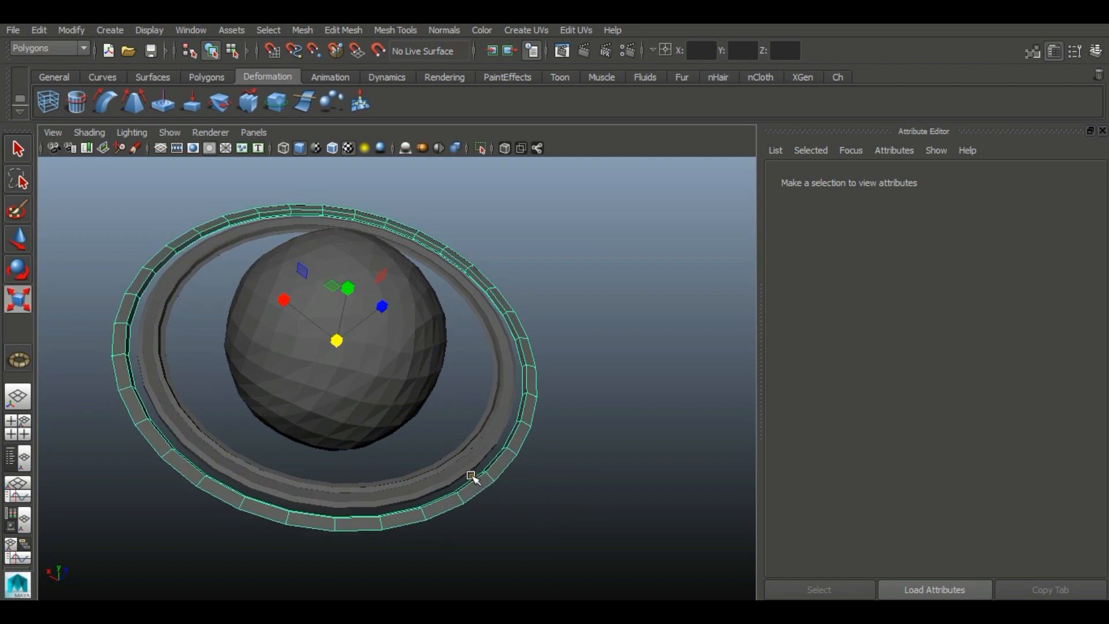
pyautogui.scroll(3, 484, 365)
pyautogui.moveTo(483, 366)
pyautogui.keyDown('alt'); pyautogui.mouseDown()
pyautogui.moveTo(492, 453)
pyautogui.moveTo(502, 369)
pyautogui.mouseUp(); pyautogui.keyUp('alt')
pyautogui.click(502, 369)
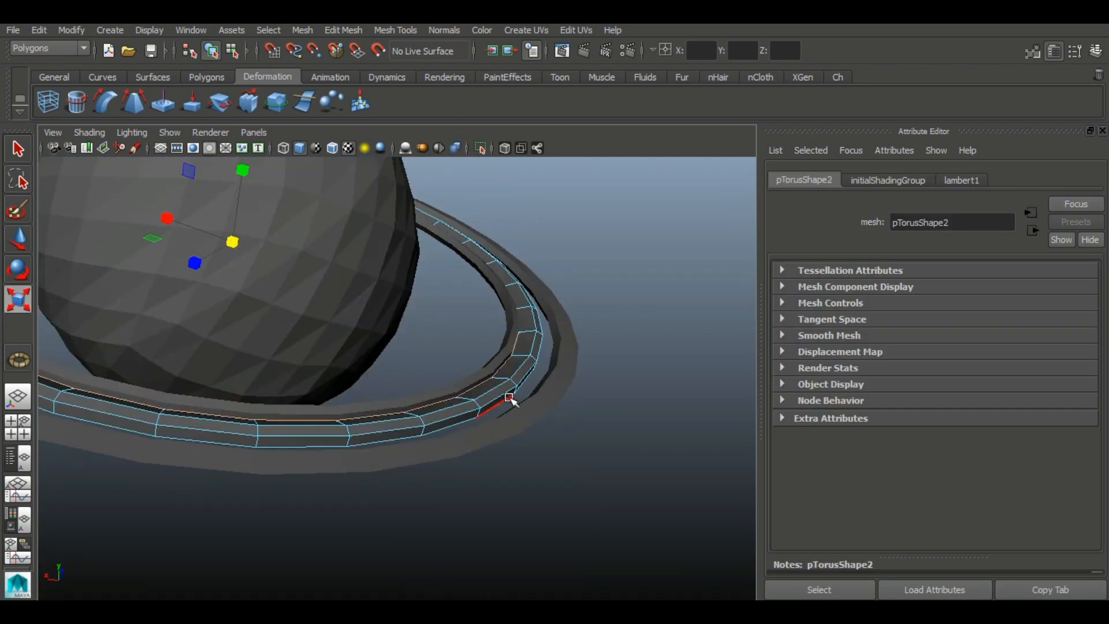
pyautogui.moveTo(525, 277); pyautogui.dragTo(600, 234, button='right')
pyautogui.click(601, 242)
# Step: Close the Attribute Editor to enlarge the viewport and clear the selection of the ball and rings
pyautogui.scroll(-5, 543, 300)
pyautogui.keyDown('alt'); pyautogui.moveTo(542, 300); pyautogui.dragTo(480, 329); pyautogui.keyUp('alt')
pyautogui.moveTo(245, 228); pyautogui.dragTo(491, 465)
pyautogui.click(838, 74)
pyautogui.click(1102, 132)
pyautogui.click(738, 418)
pyautogui.keyDown('alt'); pyautogui.moveTo(628, 366); pyautogui.dragTo(601, 379); pyautogui.keyUp('alt')
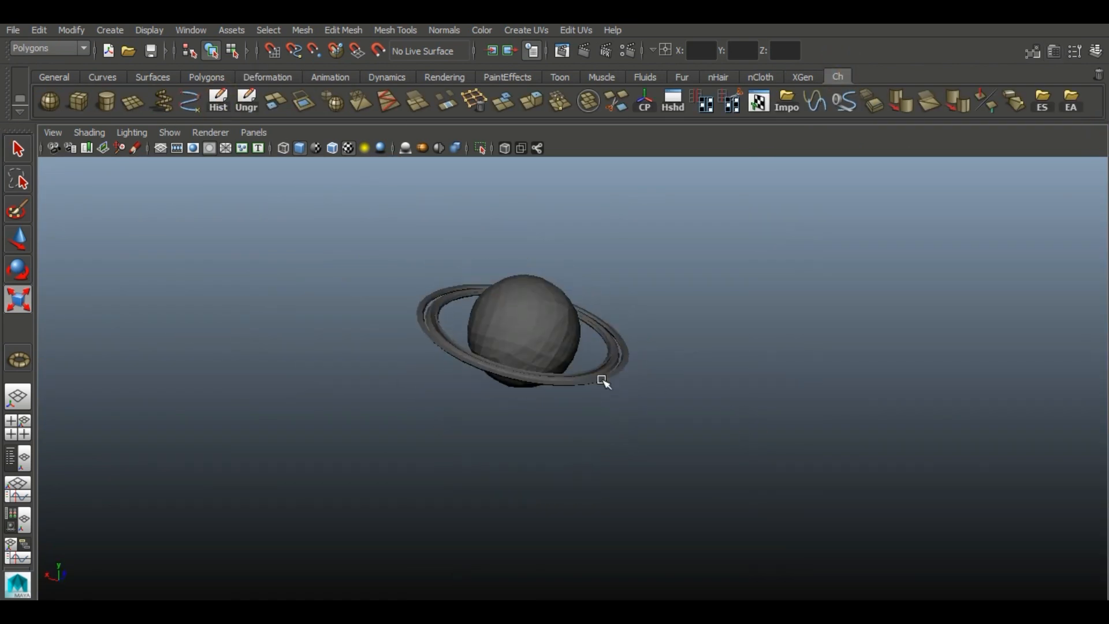
# Step: Scale the middle ring up slightly around the ball
pyautogui.keyDown('alt'); pyautogui.moveTo(602, 379); pyautogui.dragTo(628, 500, button='right'); pyautogui.keyUp('alt')
pyautogui.click(523, 332)
pyautogui.keyDown('alt'); pyautogui.moveTo(613, 322); pyautogui.dragTo(621, 301); pyautogui.keyUp('alt')
pyautogui.click(337, 381)
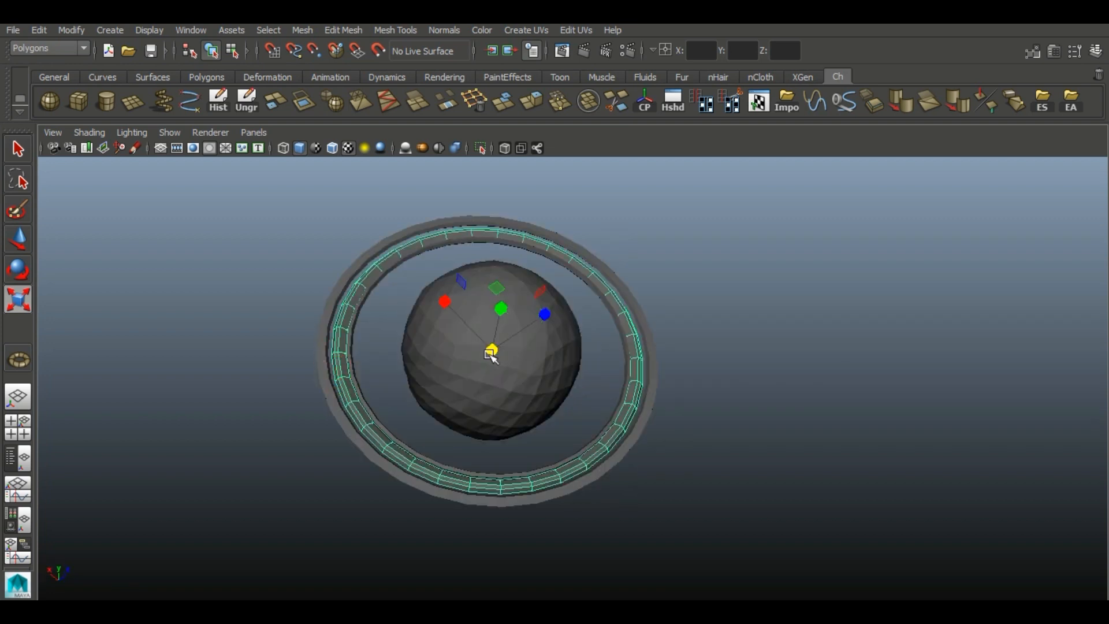
pyautogui.moveTo(492, 350); pyautogui.dragTo(498, 351)
pyautogui.click(349, 432)
pyautogui.click(250, 371)
# Step: Scale the neighbouring ring slightly to even out the gaps between the concentric rings
pyautogui.keyDown('alt'); pyautogui.moveTo(250, 374); pyautogui.dragTo(352, 401); pyautogui.keyUp('alt')
pyautogui.click(370, 449)
pyautogui.moveTo(455, 368); pyautogui.dragTo(452, 368)
pyautogui.click(747, 454)
pyautogui.keyDown('alt'); pyautogui.moveTo(757, 461); pyautogui.dragTo(747, 489); pyautogui.keyUp('alt')
pyautogui.moveTo(448, 375)
pyautogui.mouseDown()
pyautogui.moveTo(529, 406)
pyautogui.moveTo(446, 383)
pyautogui.mouseUp()
pyautogui.click(670, 479)
# Step: Assign a new Lambert material to the faceted ball and map a Ramp texture to its color
pyautogui.keyDown('alt'); pyautogui.moveTo(670, 478); pyautogui.dragTo(460, 307); pyautogui.keyUp('alt')
pyautogui.click(462, 343)
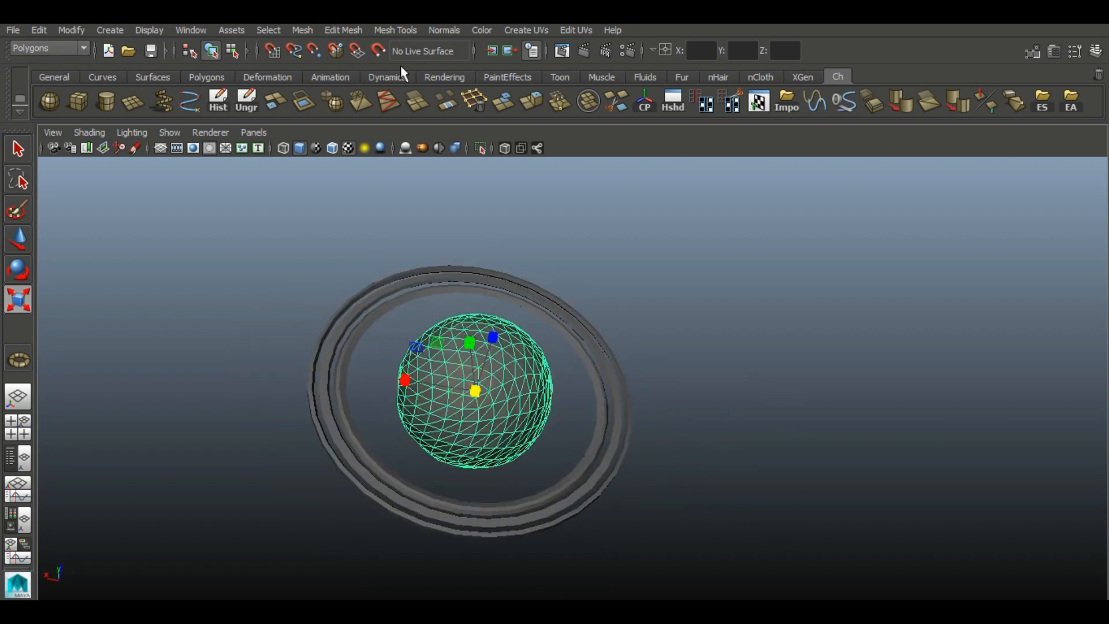
pyautogui.click(444, 77)
pyautogui.click(331, 102)
pyautogui.click(1069, 365)
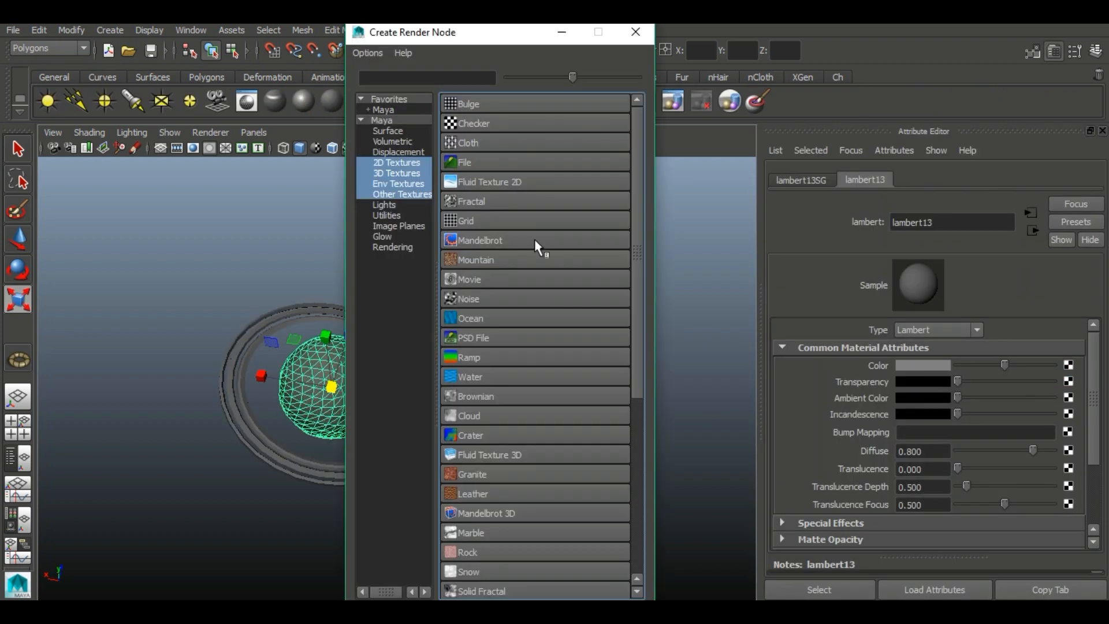
pyautogui.click(486, 351)
# Step: Open the enlarged ramp editor and replace the black start with white, keeping a grey handle in the middle
pyautogui.keyDown('alt'); pyautogui.moveTo(344, 389); pyautogui.dragTo(427, 375); pyautogui.keyUp('alt')
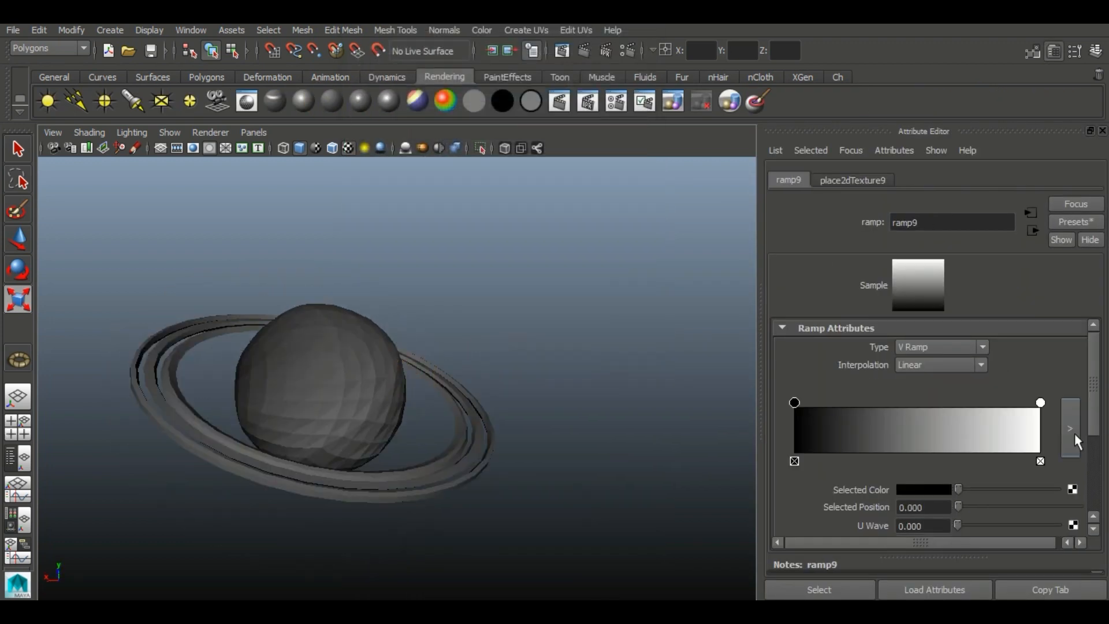
pyautogui.click(1069, 428)
pyautogui.click(571, 222)
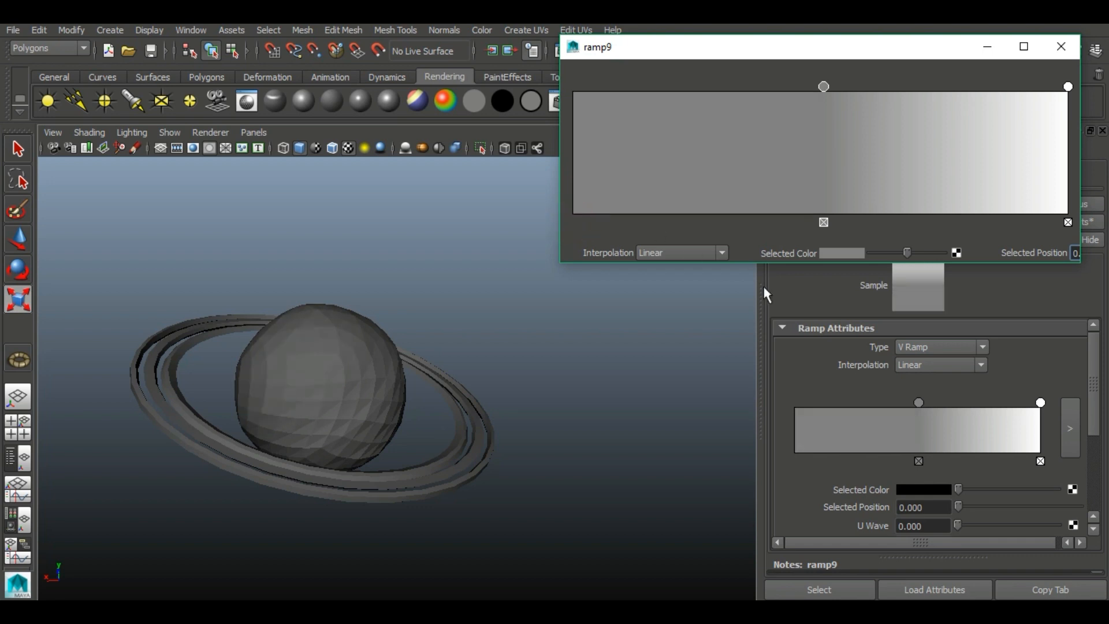
pyautogui.moveTo(1035, 107); pyautogui.dragTo(555, 101)
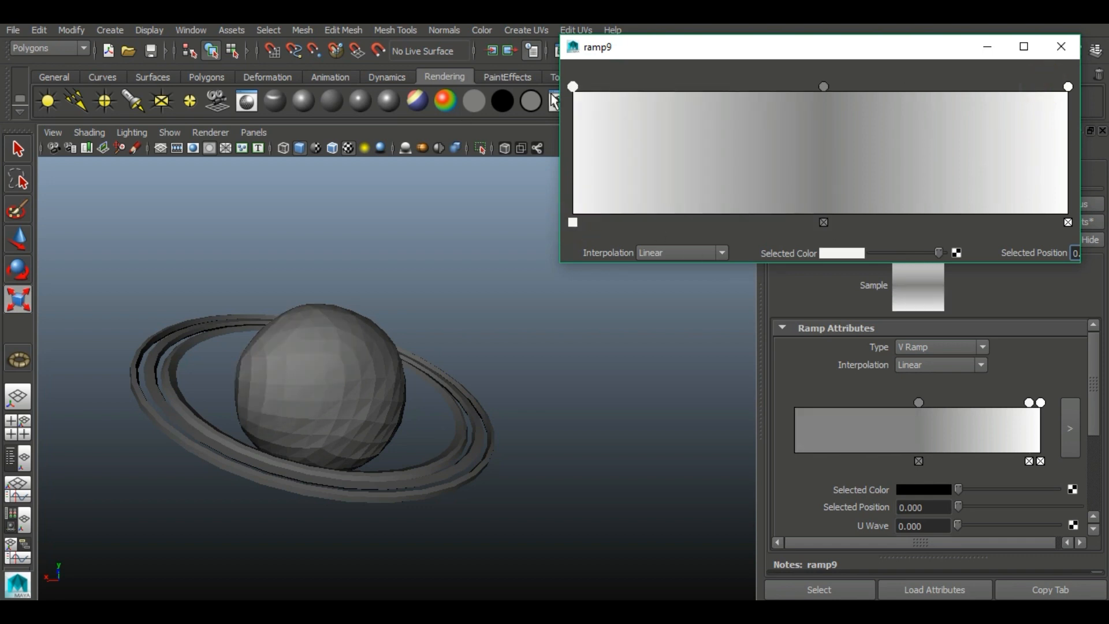
# Step: Set the ramp's middle handle to green (H 120, S 0.608, V 0.608)
pyautogui.click(823, 86)
pyautogui.click(841, 253)
pyautogui.click(956, 255)
pyautogui.click(941, 252)
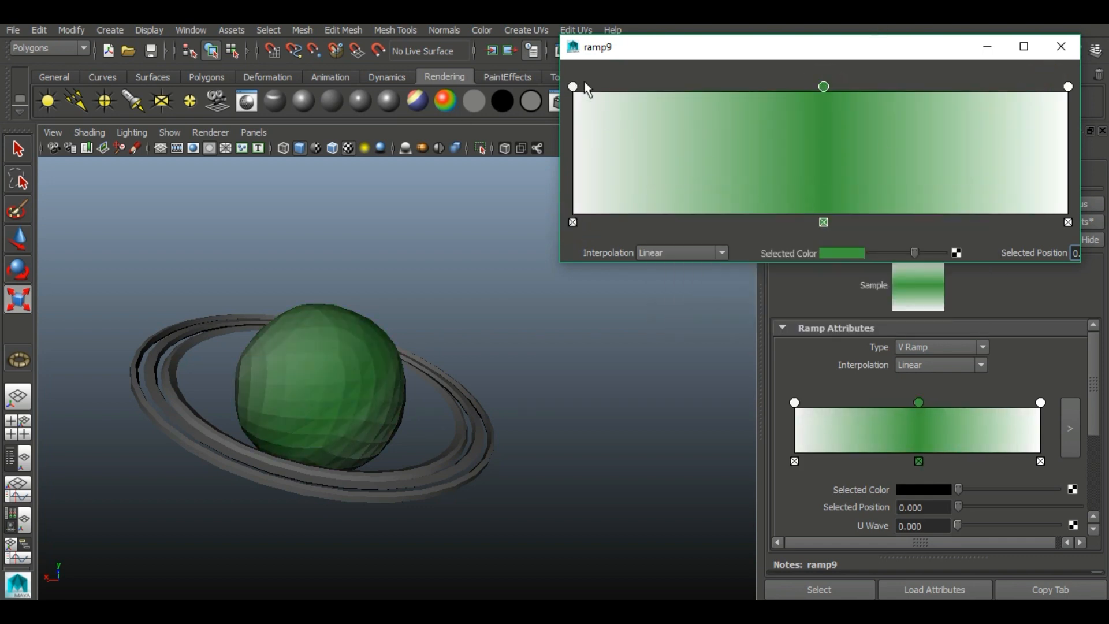
# Step: Set the ramp's start color to red and its end color to orange
pyautogui.click(850, 254)
pyautogui.click(757, 243)
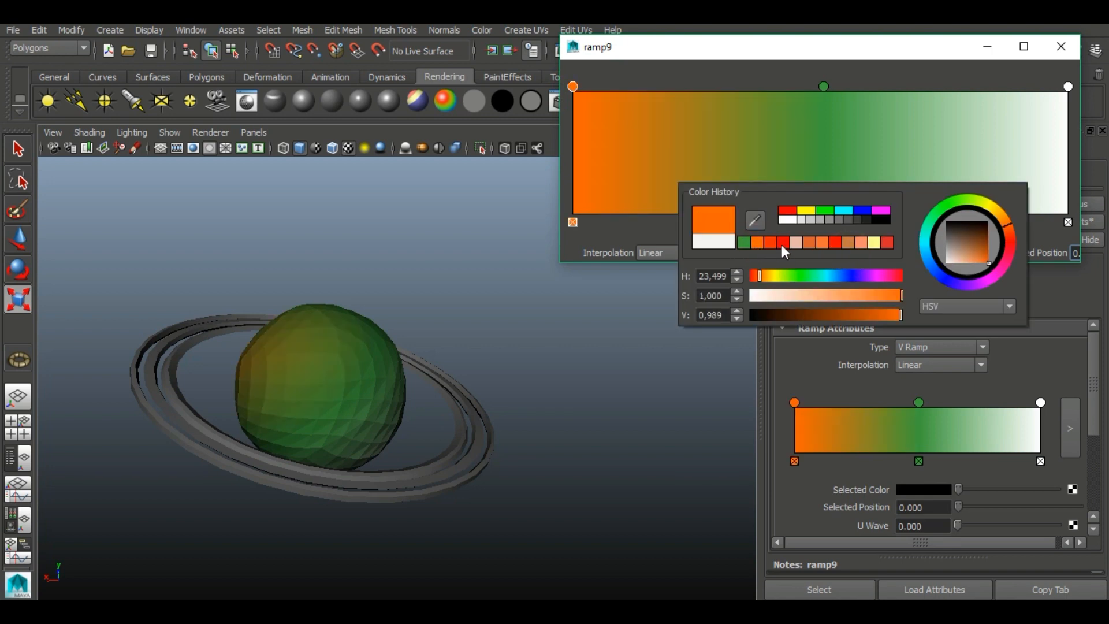
pyautogui.click(780, 244)
pyautogui.click(1068, 87)
pyautogui.click(842, 255)
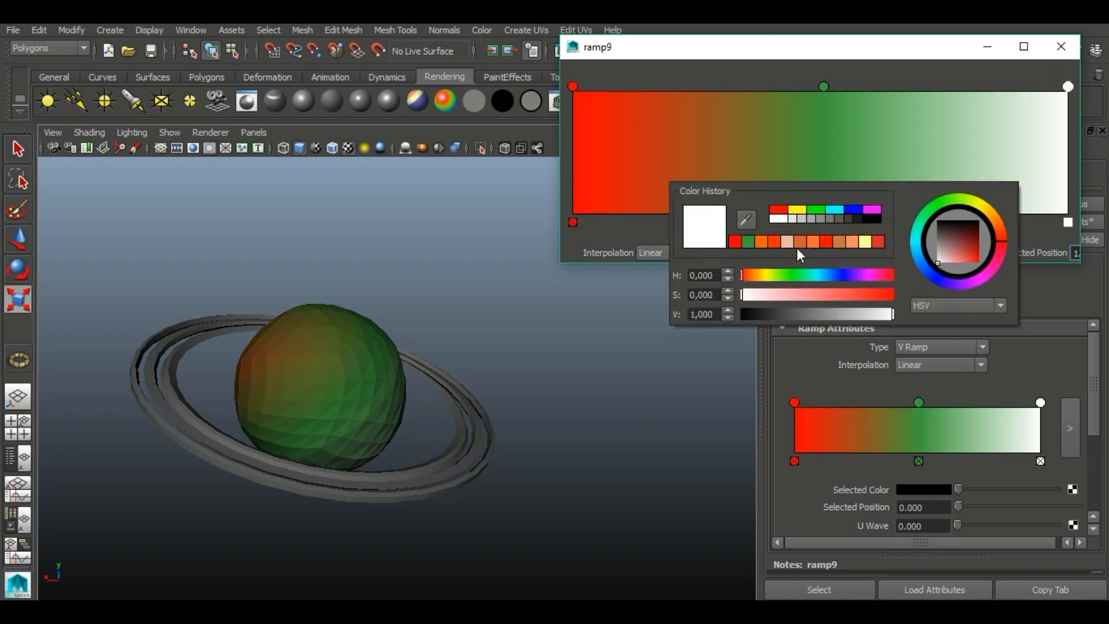
pyautogui.click(800, 243)
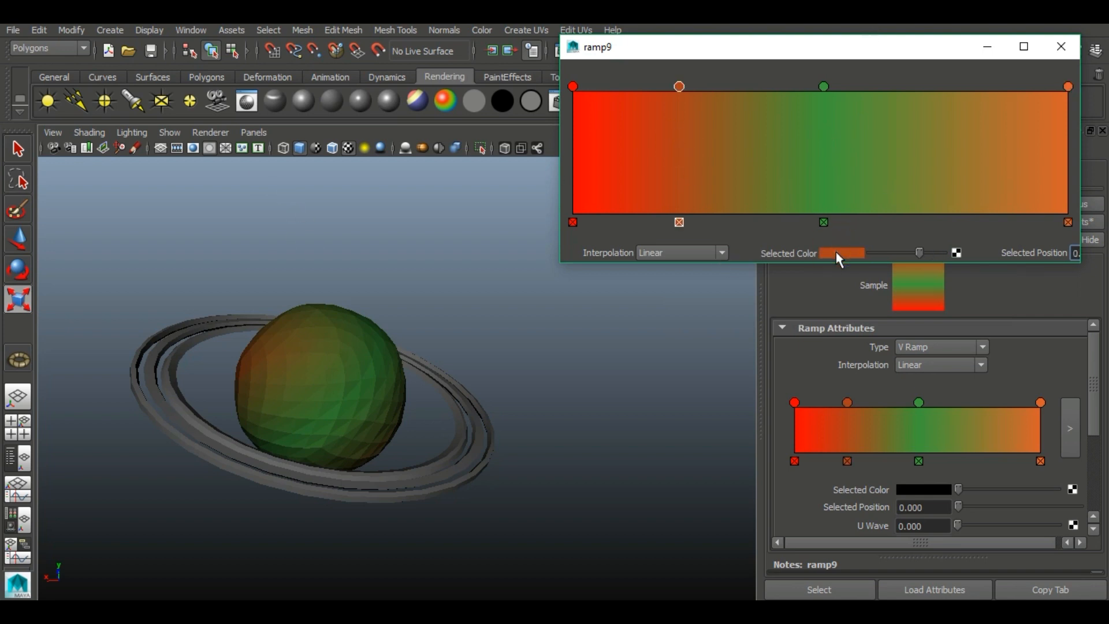
# Step: Color the handle between red and green light yellow, and add a pale pink handle between green and orange
pyautogui.click(836, 252)
pyautogui.click(864, 239)
pyautogui.click(956, 137)
pyautogui.click(841, 257)
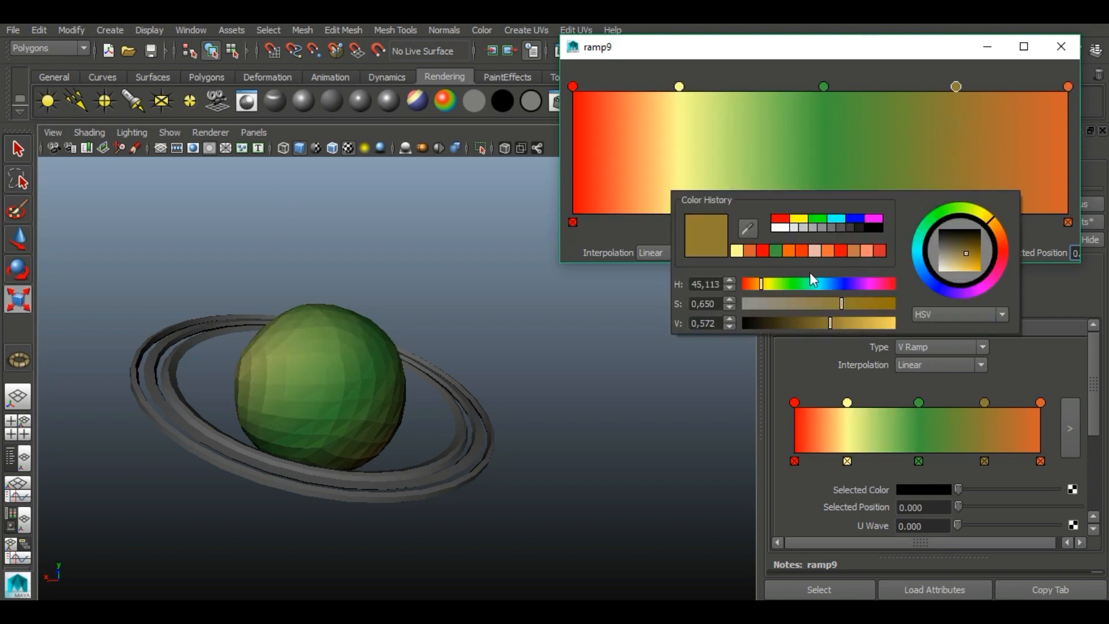
pyautogui.click(815, 250)
# Step: Desaturate the ramp's middle green and close the enlarged ramp editor
pyautogui.click(823, 86)
pyautogui.click(842, 253)
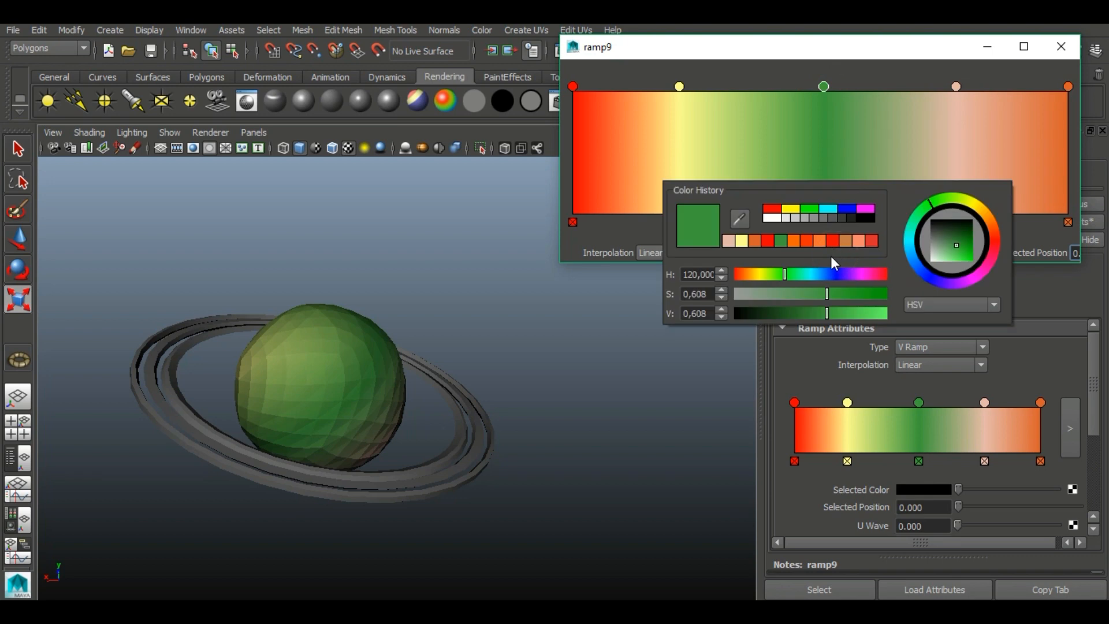
pyautogui.click(780, 292)
pyautogui.click(1060, 46)
# Step: Apply planar UV mapping to the ball so the ramp runs across it in horizontal bands
pyautogui.click(323, 393)
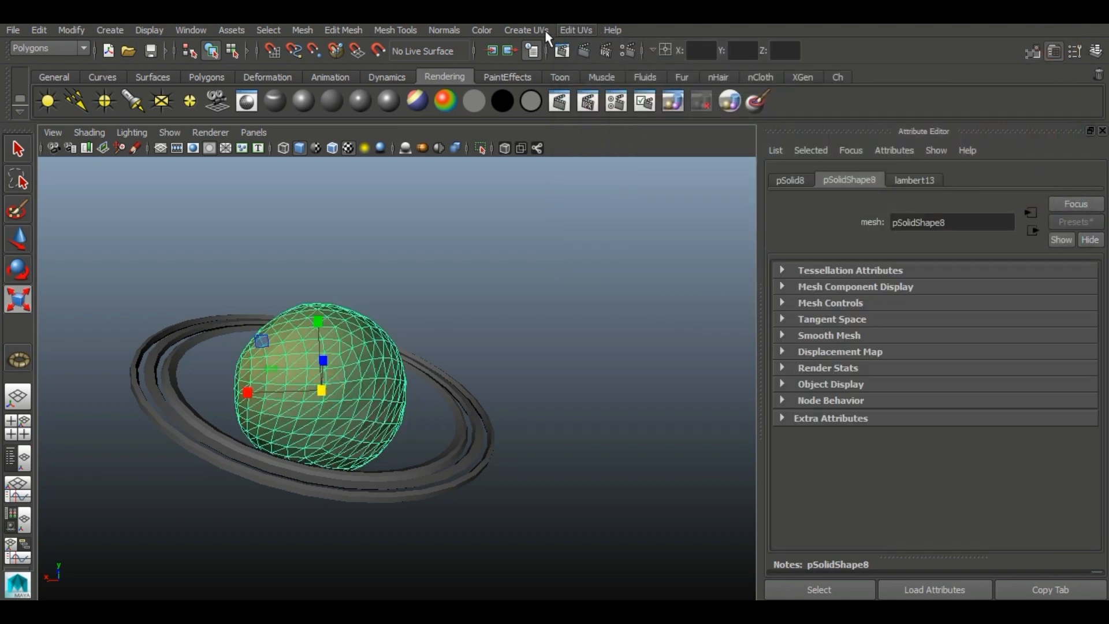
pyautogui.click(544, 31)
pyautogui.click(555, 54)
pyautogui.click(533, 443)
pyautogui.keyDown('alt'); pyautogui.moveTo(499, 395); pyautogui.dragTo(506, 361); pyautogui.keyUp('alt')
pyautogui.moveTo(369, 269); pyautogui.dragTo(416, 231, button='right')
pyautogui.click(670, 365)
pyautogui.keyDown('alt'); pyautogui.moveTo(617, 368); pyautogui.dragTo(392, 341); pyautogui.keyUp('alt')
# Step: Reselect the ball and change its ramp's start color from red to pale pink
pyautogui.click(388, 278)
pyautogui.keyDown('alt'); pyautogui.moveTo(388, 278); pyautogui.dragTo(388, 306); pyautogui.keyUp('alt')
pyautogui.click(837, 76)
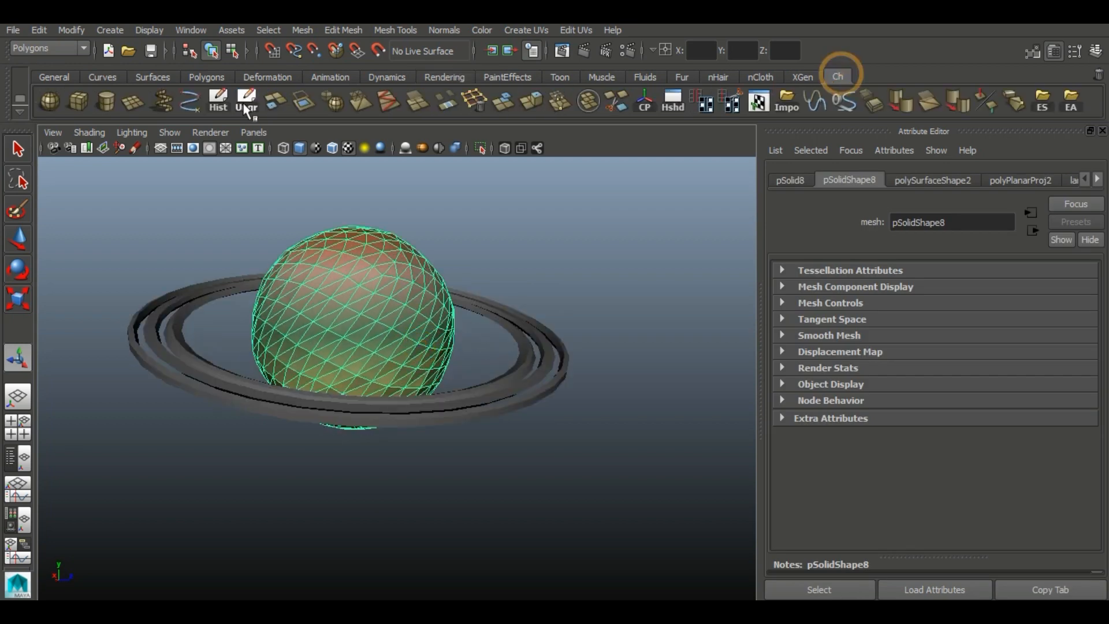
pyautogui.click(843, 179)
pyautogui.click(1088, 363)
pyautogui.click(930, 488)
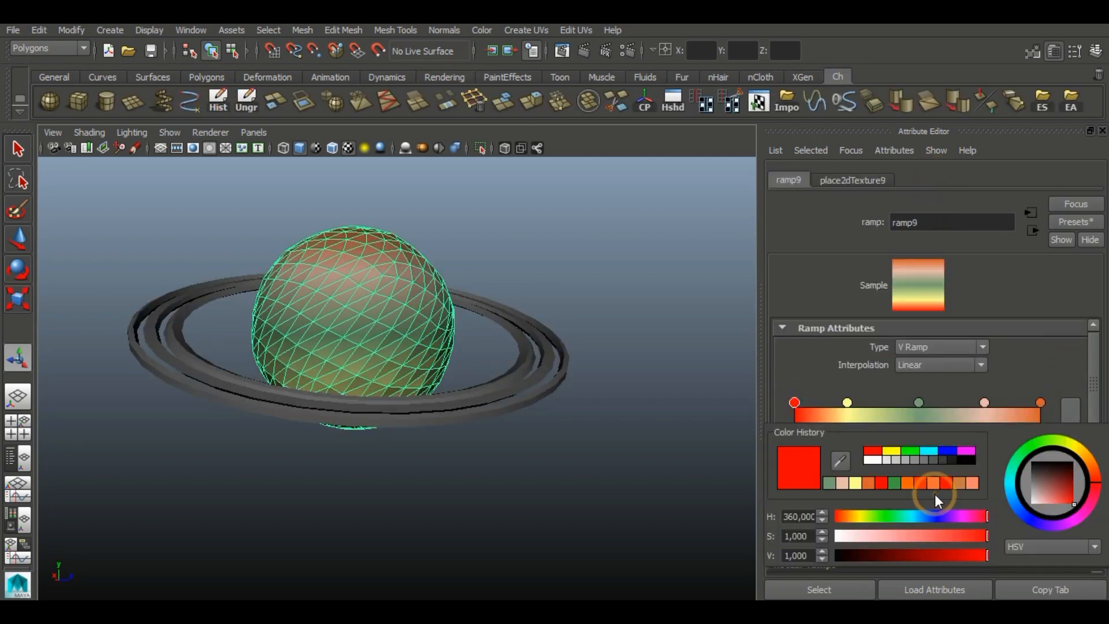
pyautogui.click(841, 483)
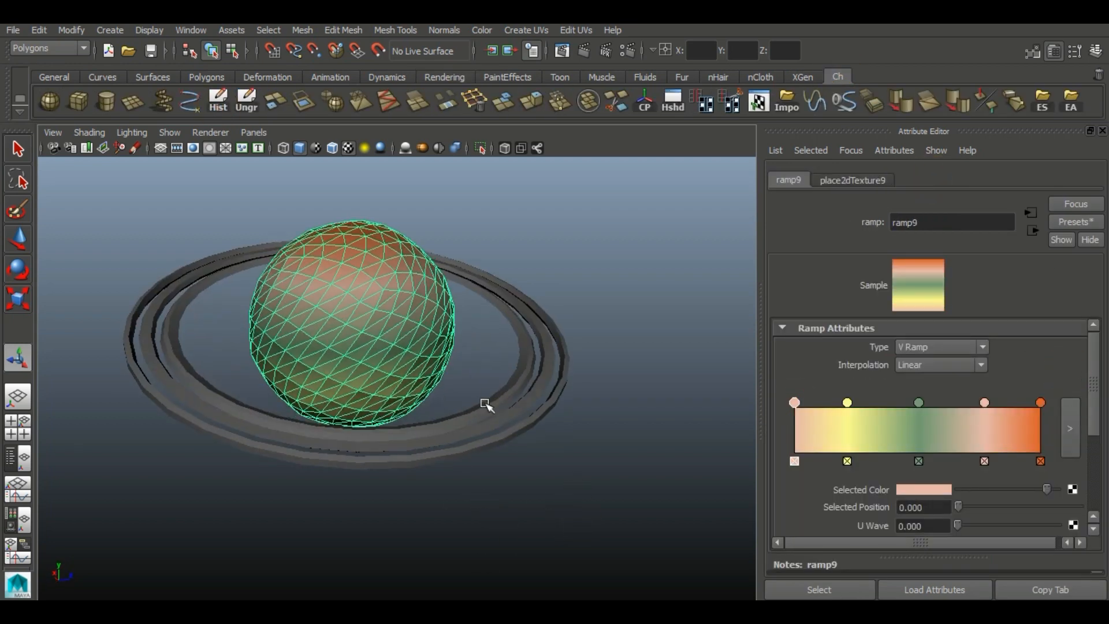
# Step: Assign the ball's lambert13 material to all three rings
pyautogui.click(483, 401)
pyautogui.click(758, 102)
pyautogui.click(964, 83)
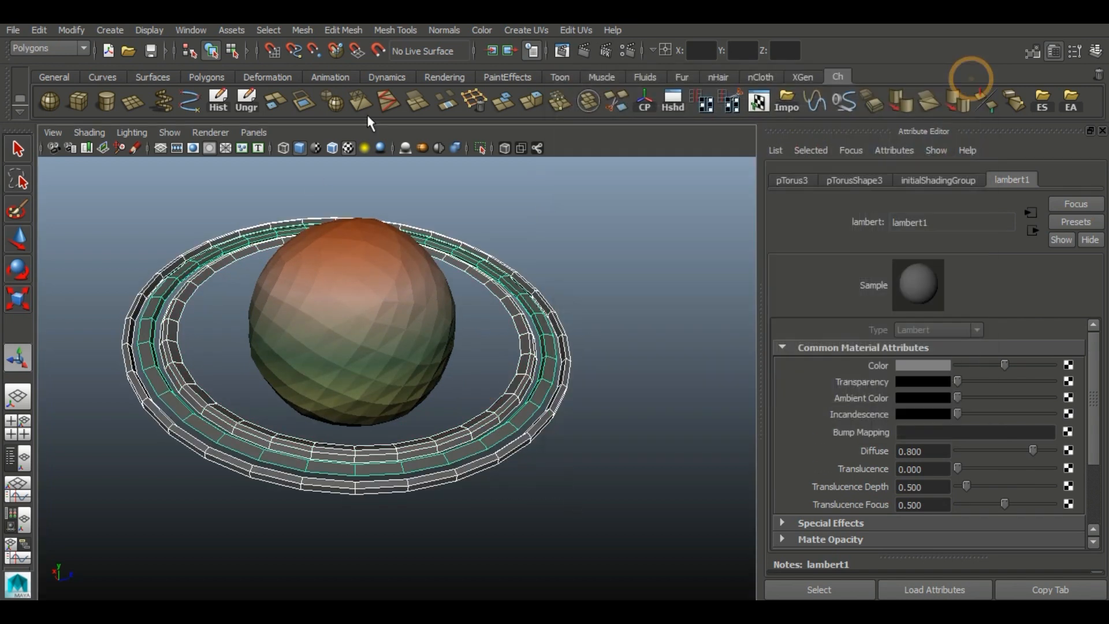
pyautogui.moveTo(533, 403); pyautogui.dragTo(629, 485, button='right')
pyautogui.click(604, 487)
pyautogui.moveTo(602, 481)
pyautogui.keyDown('alt'); pyautogui.mouseDown()
pyautogui.moveTo(594, 400)
pyautogui.moveTo(599, 491)
pyautogui.mouseUp(); pyautogui.keyUp('alt')
# Step: Squash the innermost ring's UVs vertically in the UV Texture Editor and move them onto the ramp's yellow band
pyautogui.moveTo(490, 359); pyautogui.dragTo(601, 551)
pyautogui.click(510, 404)
pyautogui.moveTo(509, 404); pyautogui.dragTo(514, 439, button='right')
pyautogui.doubleClick(517, 393)
pyautogui.click(758, 102)
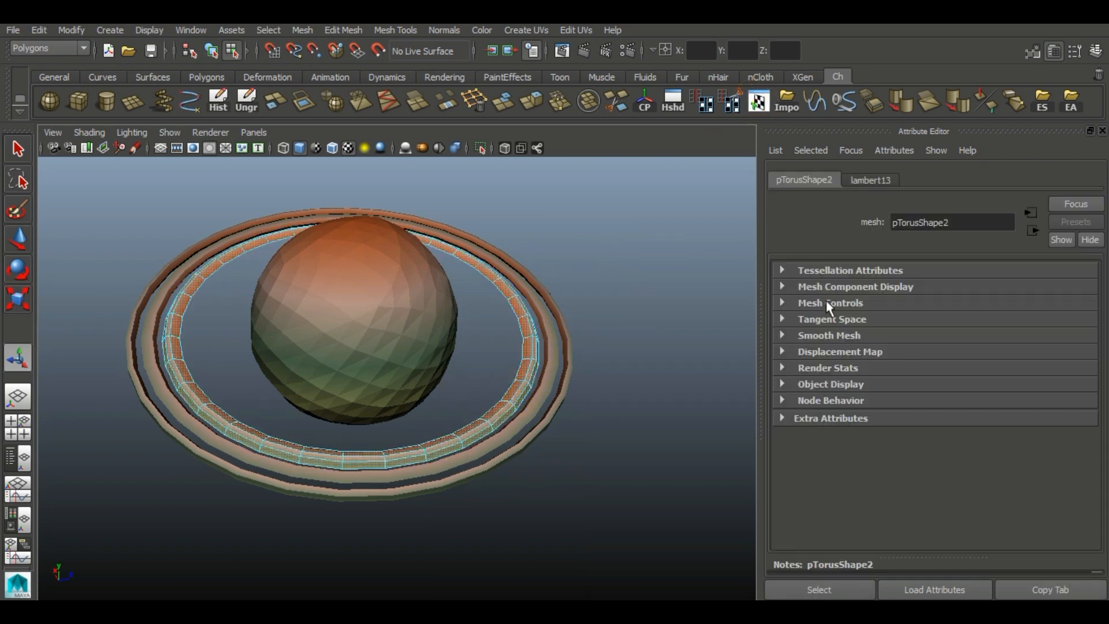
pyautogui.click(17, 301)
pyautogui.moveTo(770, 255); pyautogui.dragTo(773, 325)
pyautogui.click(20, 238)
pyautogui.click(506, 572)
pyautogui.scroll(2, 505, 572)
pyautogui.moveTo(309, 483); pyautogui.dragTo(422, 218, button='right')
pyautogui.click(485, 537)
# Step: Squash the outermost ring's UVs vertically and move them up onto the ramp's pale pink band
pyautogui.keyDown('alt'); pyautogui.moveTo(485, 537); pyautogui.dragTo(363, 480); pyautogui.keyUp('alt')
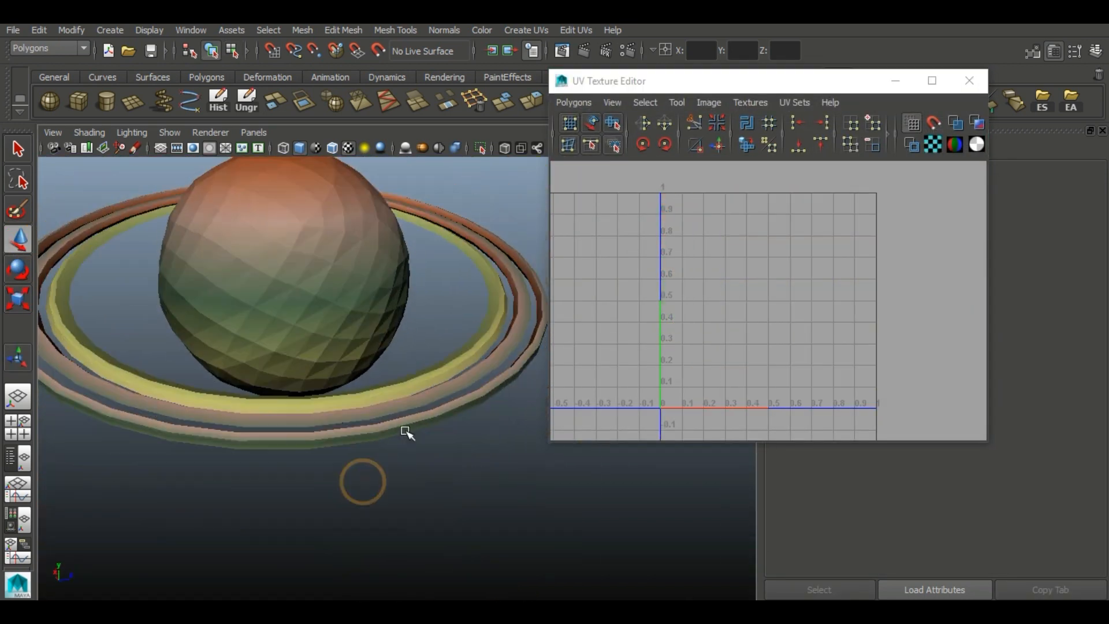
pyautogui.click(409, 428)
pyautogui.moveTo(710, 300); pyautogui.dragTo(711, 338, button='right')
pyautogui.click(26, 300)
pyautogui.moveTo(771, 247); pyautogui.dragTo(770, 288)
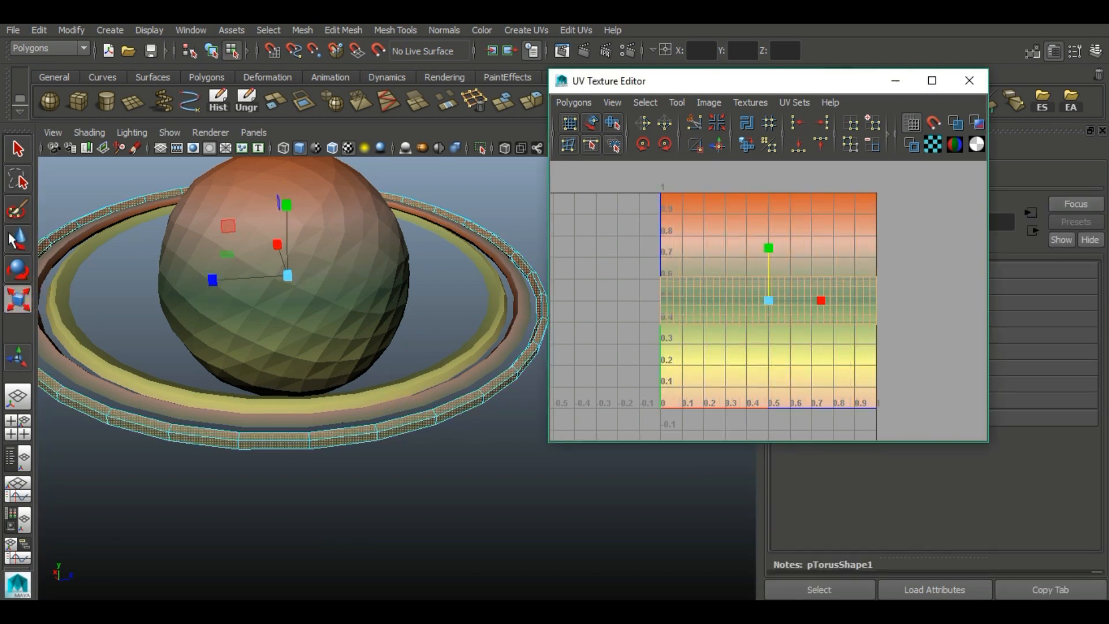
pyautogui.click(18, 240)
pyautogui.moveTo(768, 246); pyautogui.dragTo(768, 186)
pyautogui.moveTo(344, 418); pyautogui.dragTo(396, 275, button='right')
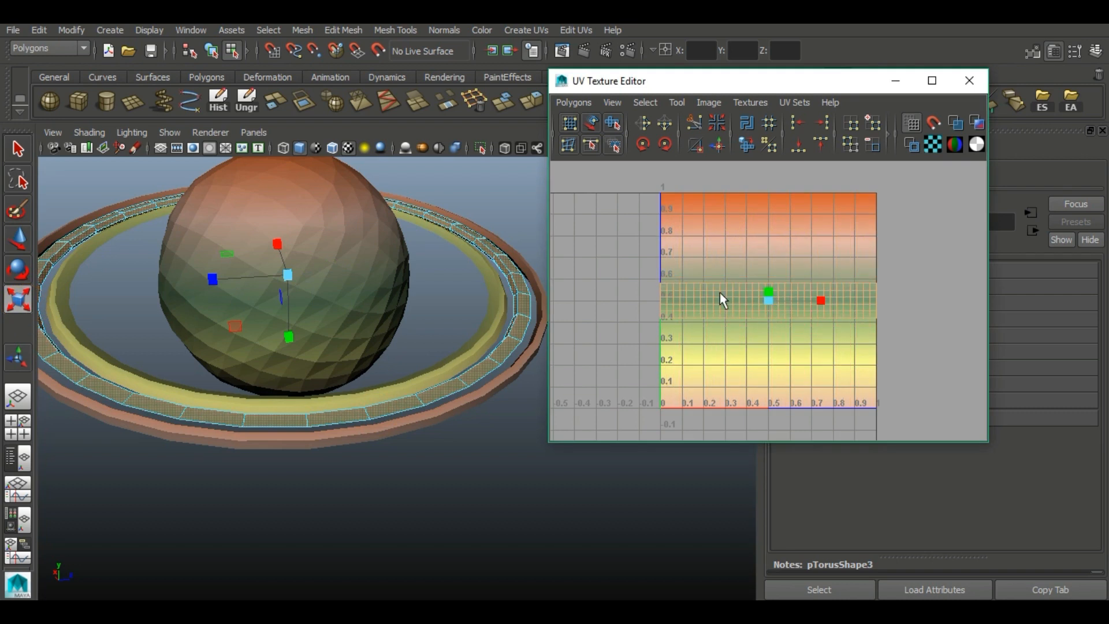
# Step: Move the middle ring's flattened UVs up onto the ramp's orange end and close the UV Texture Editor
pyautogui.moveTo(768, 244); pyautogui.dragTo(779, 159)
pyautogui.click(495, 577)
pyautogui.hotkey('ctrl', 'z')
pyautogui.click(378, 511)
pyautogui.moveTo(376, 408); pyautogui.dragTo(422, 370, button='right')
pyautogui.click(519, 500)
pyautogui.click(969, 81)
# Step: Open the ball's ramp again and shift the green handle closer to the pale pink one
pyautogui.keyDown('alt'); pyautogui.moveTo(475, 440); pyautogui.dragTo(317, 322); pyautogui.keyUp('alt')
pyautogui.scroll(-5, 564, 293)
pyautogui.scroll(4, 317, 321)
pyautogui.click(317, 322)
pyautogui.click(1070, 361)
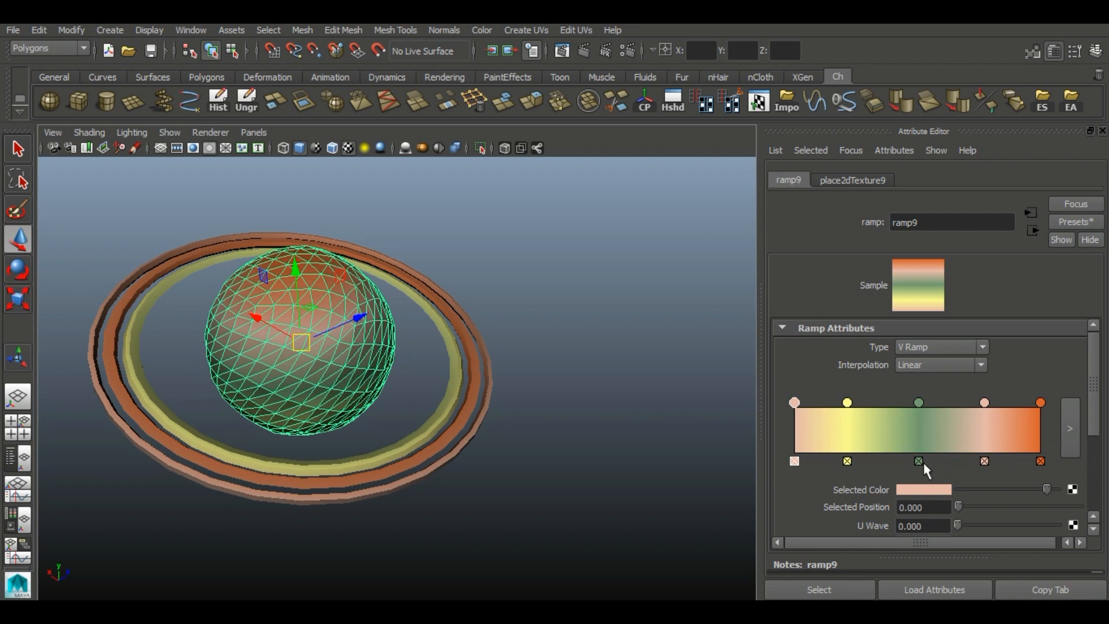
pyautogui.moveTo(1010, 504); pyautogui.dragTo(1038, 511)
pyautogui.moveTo(384, 419)
pyautogui.keyDown('alt'); pyautogui.mouseDown()
pyautogui.moveTo(394, 382)
pyautogui.moveTo(394, 410)
pyautogui.mouseUp(); pyautogui.keyUp('alt')
# Step: Add a light green handle near the ramp's yellow and a yellow one (H 60, S 0.489, V 1) beside the green
pyautogui.click(916, 430)
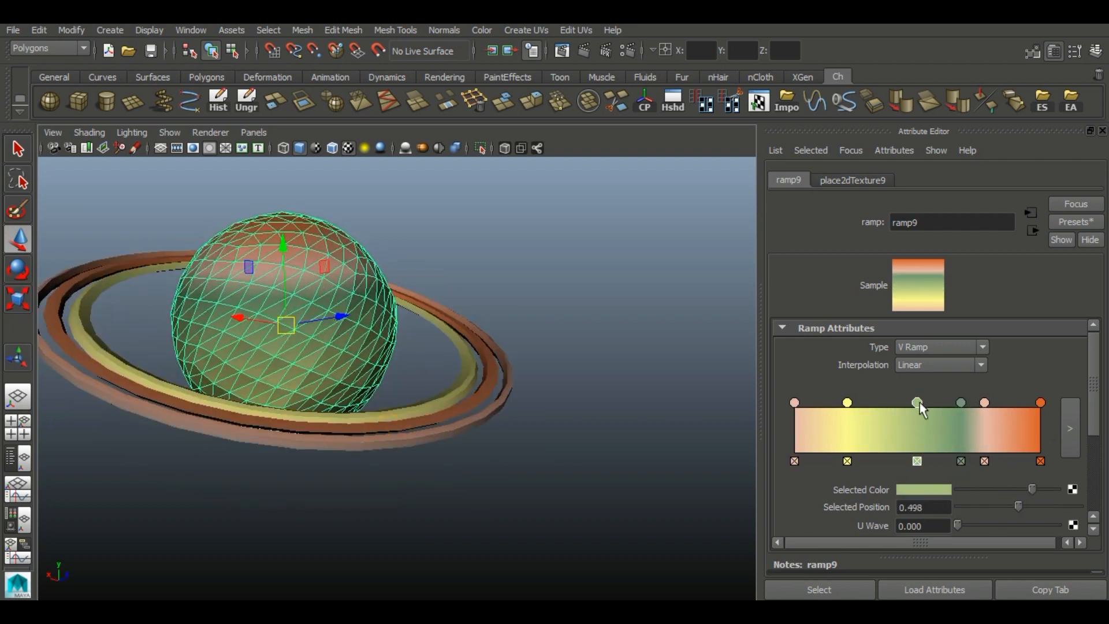
pyautogui.moveTo(918, 403); pyautogui.dragTo(884, 403)
pyautogui.click(933, 430)
pyautogui.click(917, 488)
pyautogui.click(874, 443)
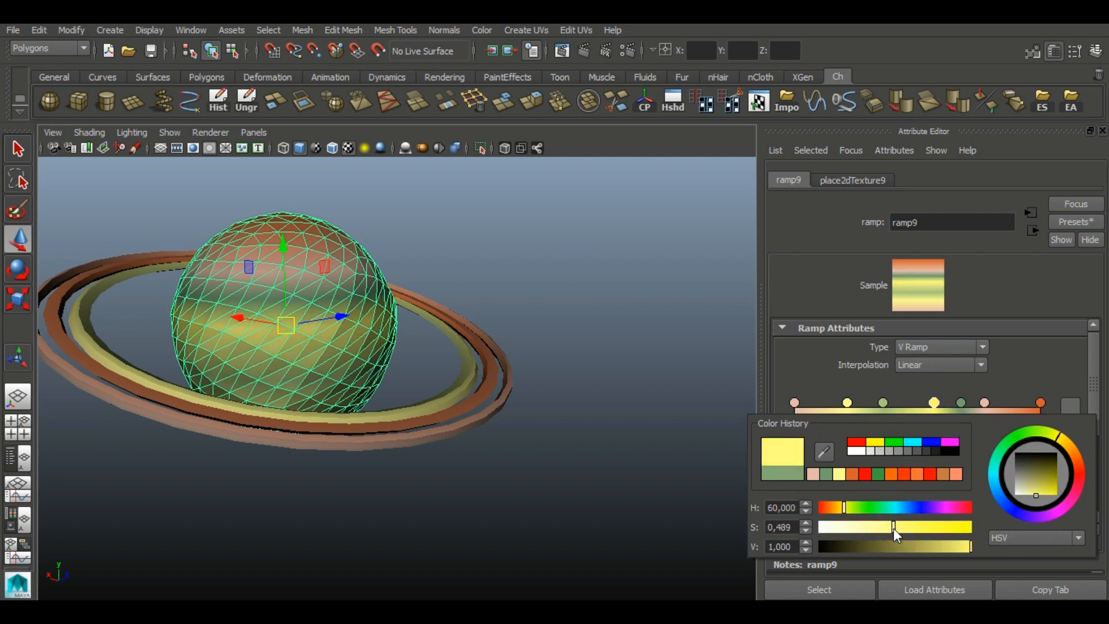
pyautogui.click(578, 458)
pyautogui.keyDown('alt'); pyautogui.moveTo(578, 458); pyautogui.dragTo(495, 416, button='right'); pyautogui.keyUp('alt')
pyautogui.keyDown('alt'); pyautogui.moveTo(494, 416); pyautogui.dragTo(485, 390); pyautogui.keyUp('alt')
pyautogui.keyDown('alt'); pyautogui.moveTo(455, 431); pyautogui.dragTo(386, 443, button='right'); pyautogui.keyUp('alt')
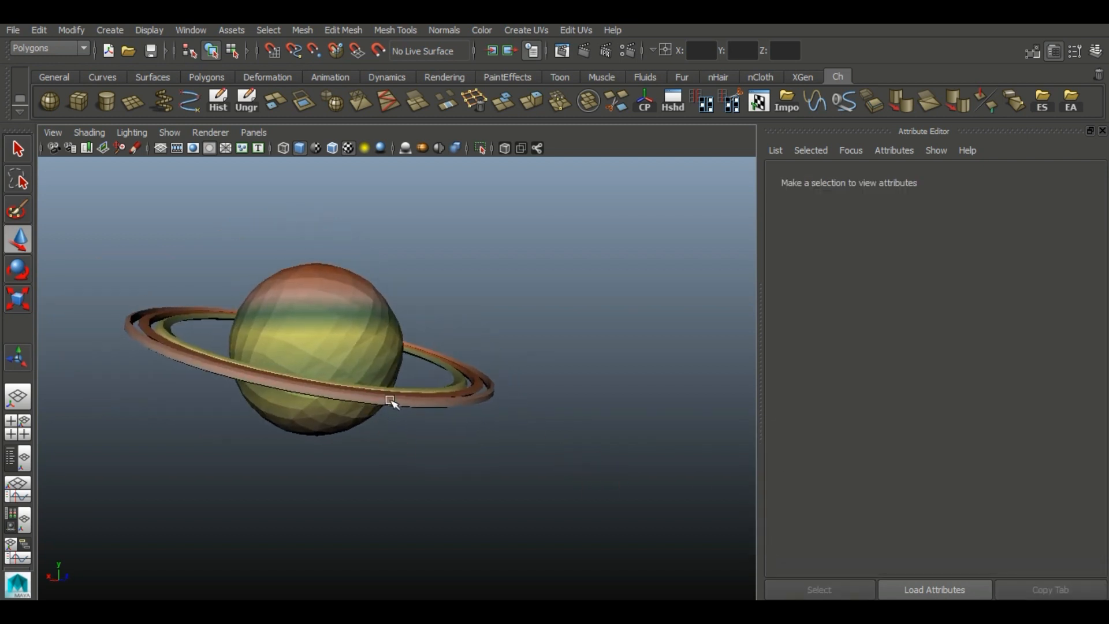
# Step: Rotate Saturn's ball so its color bands sit at a new angle inside the rings
pyautogui.click(366, 326)
pyautogui.click(21, 269)
pyautogui.keyDown('alt'); pyautogui.moveTo(561, 280); pyautogui.dragTo(508, 367); pyautogui.keyUp('alt')
pyautogui.moveTo(433, 382); pyautogui.dragTo(495, 436)
pyautogui.moveTo(338, 347); pyautogui.dragTo(647, 523)
pyautogui.click(649, 329)
# Step: Shift the pale pink and dark green handles on the ball's ramp and recolor the dark green one a light mint green
pyautogui.click(346, 346)
pyautogui.click(1066, 366)
pyautogui.moveTo(985, 402); pyautogui.dragTo(1005, 403)
pyautogui.moveTo(961, 402); pyautogui.dragTo(968, 403)
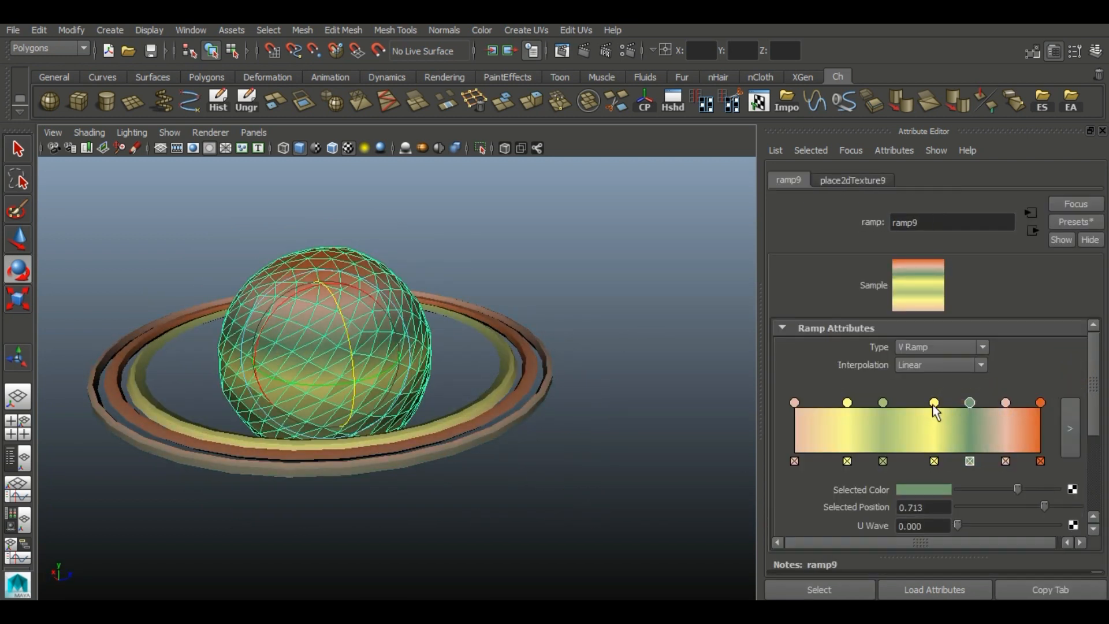
pyautogui.moveTo(816, 423); pyautogui.dragTo(958, 403)
pyautogui.click(913, 490)
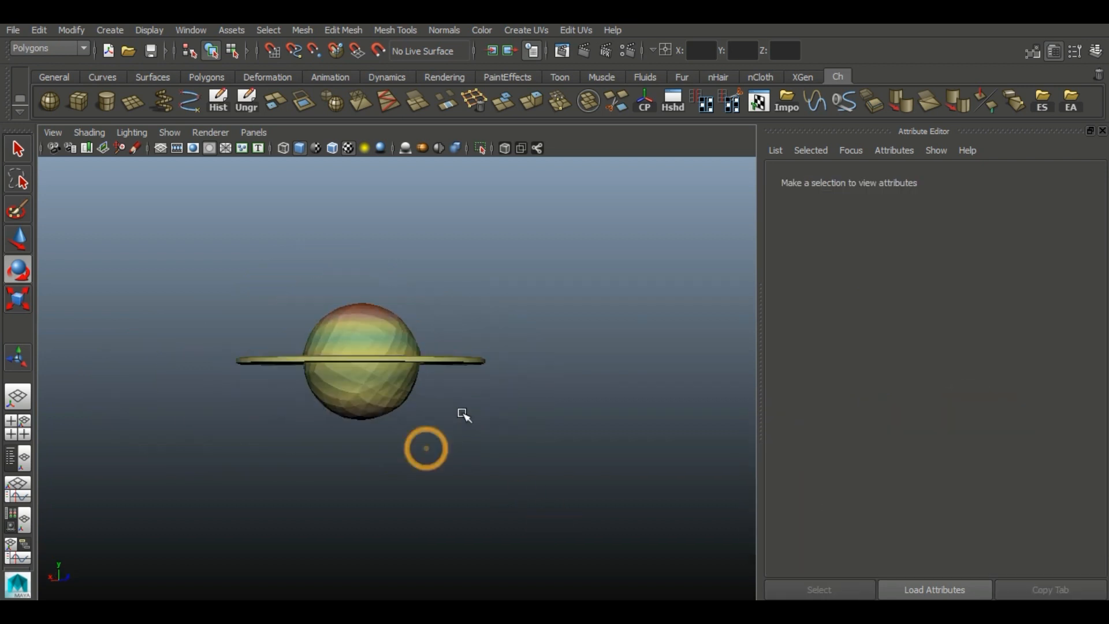
# Step: Reopen the ball's ramp and recolor its orange end handle to a dusty pink
pyautogui.keyDown('alt'); pyautogui.moveTo(461, 414); pyautogui.dragTo(478, 418); pyautogui.keyUp('alt')
pyautogui.click(322, 352)
pyautogui.click(1069, 368)
pyautogui.click(920, 487)
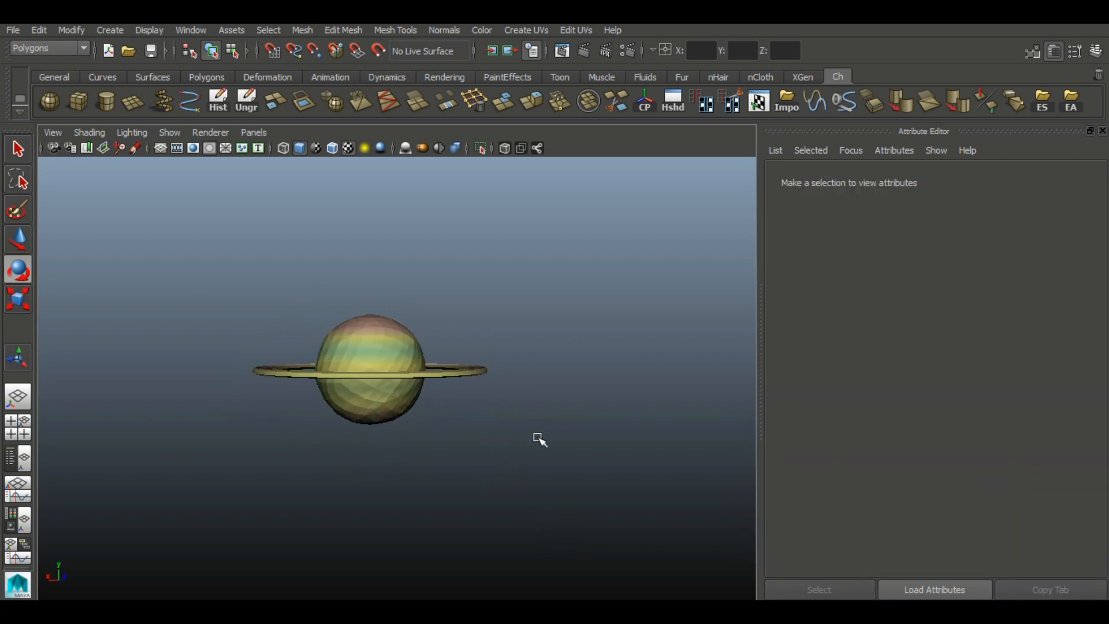
# Step: Recolor the ramp handle beside the dusty pink end to yellow, at position 0.832
pyautogui.click(354, 376)
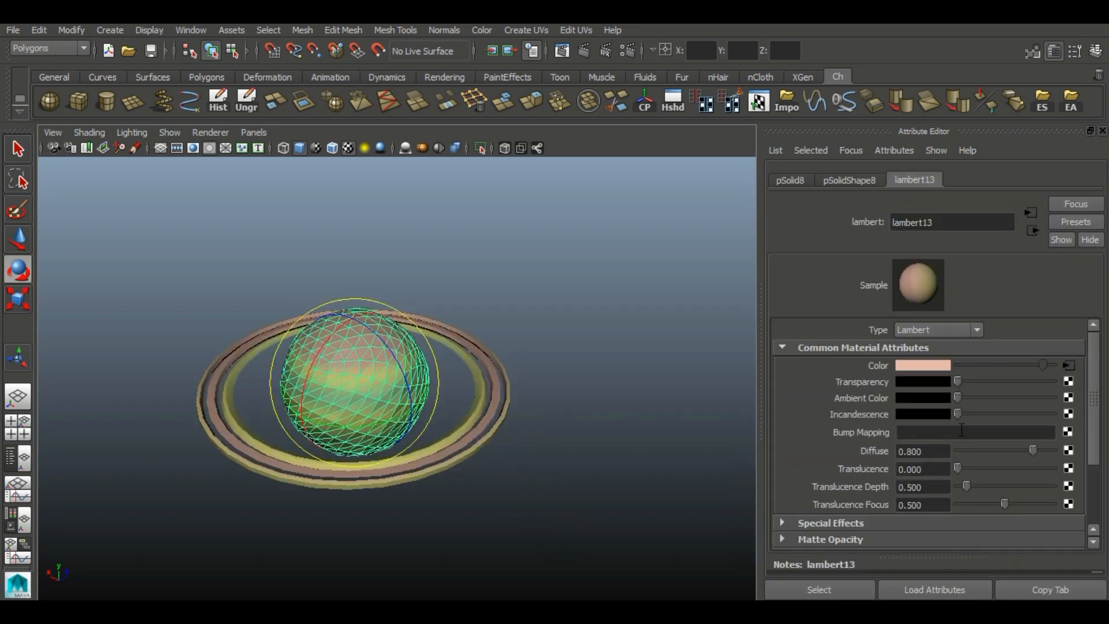
pyautogui.click(1069, 368)
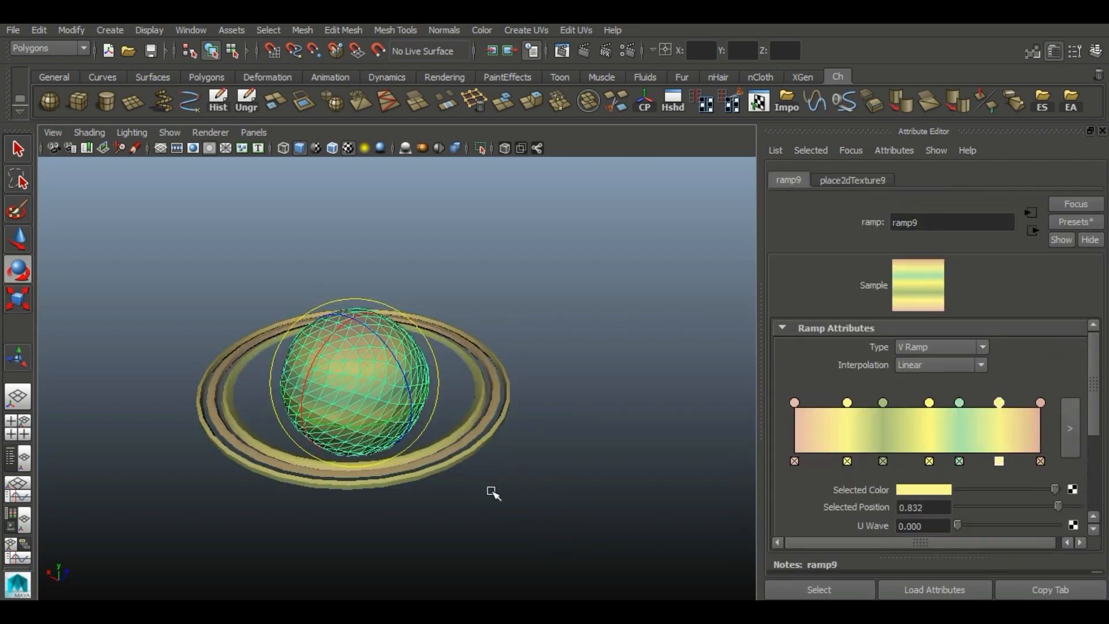
pyautogui.click(493, 492)
# Step: Delete the construction history of Saturn's ball and rings together
pyautogui.moveTo(352, 242); pyautogui.dragTo(807, 514)
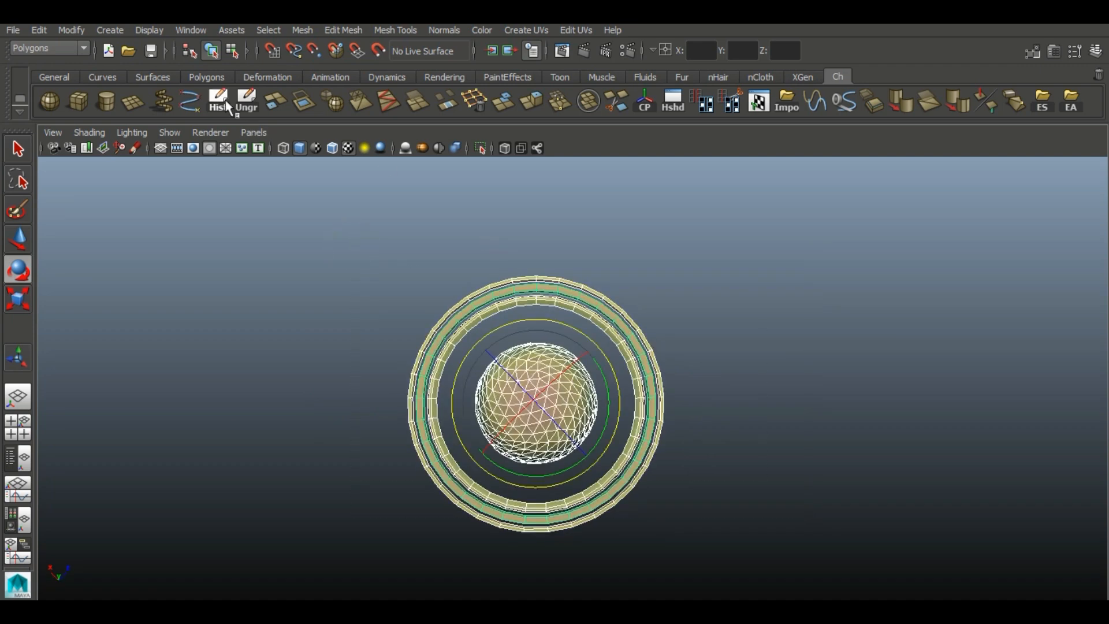
pyautogui.click(643, 317)
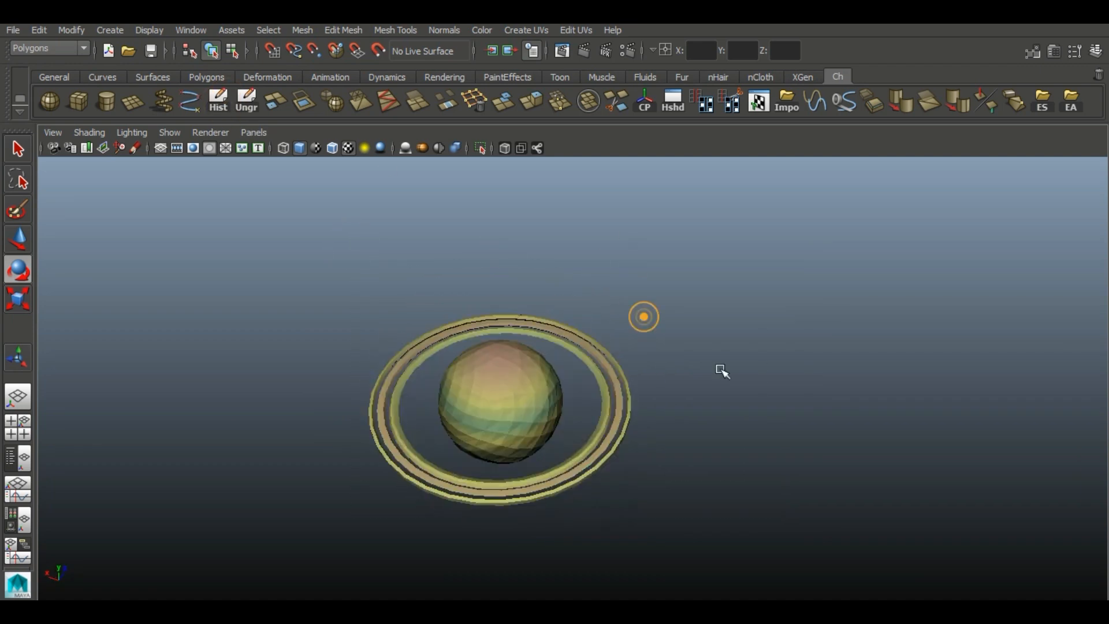
pyautogui.moveTo(720, 369)
pyautogui.keyDown('alt'); pyautogui.mouseDown()
pyautogui.moveTo(698, 272)
pyautogui.moveTo(700, 375)
pyautogui.mouseUp(); pyautogui.keyUp('alt')
# Step: Put the ball and rings on a new display layer named Saturn with an olive green color and hide the layer
pyautogui.moveTo(815, 242); pyautogui.dragTo(214, 598)
pyautogui.click(1095, 52)
pyautogui.click(1093, 460)
pyautogui.doubleClick(994, 485)
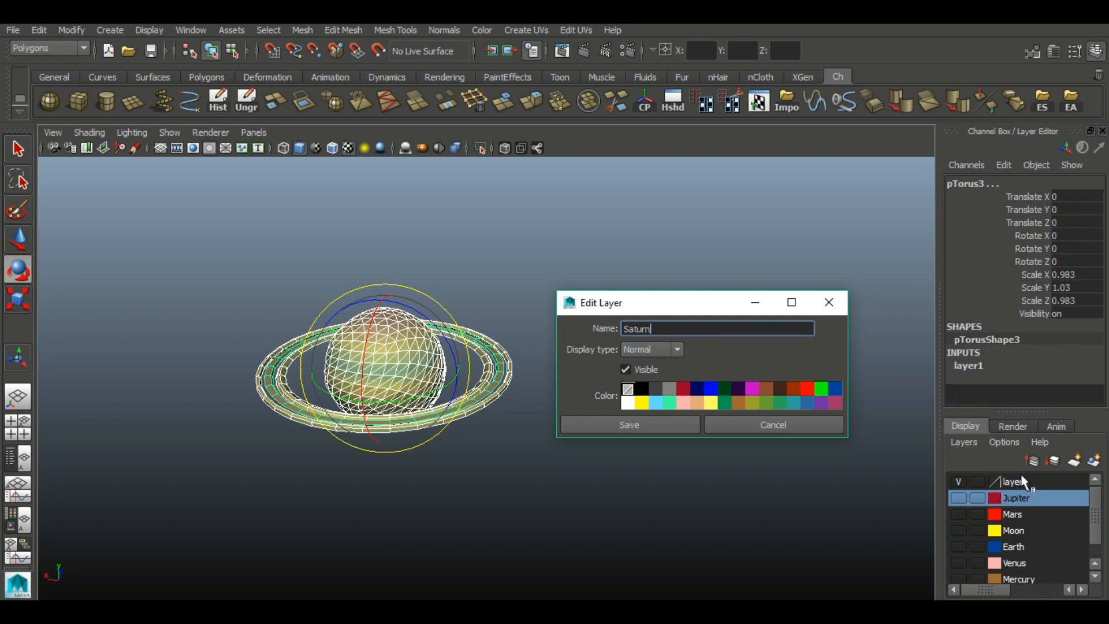
pyautogui.click(765, 402)
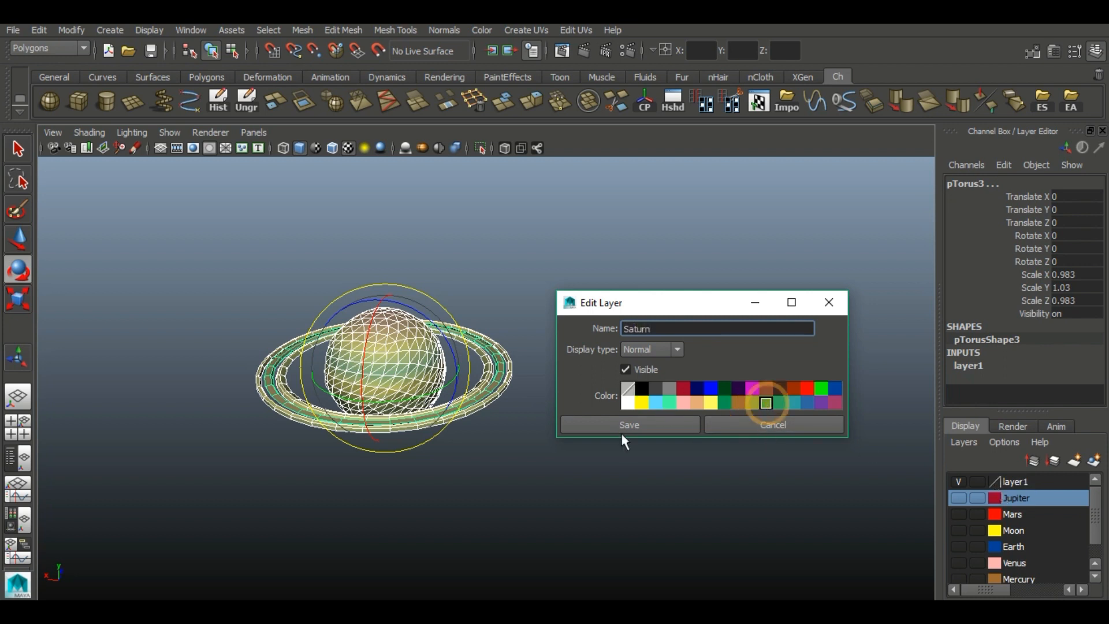
pyautogui.press('Return')
pyautogui.click(1102, 130)
pyautogui.click(751, 423)
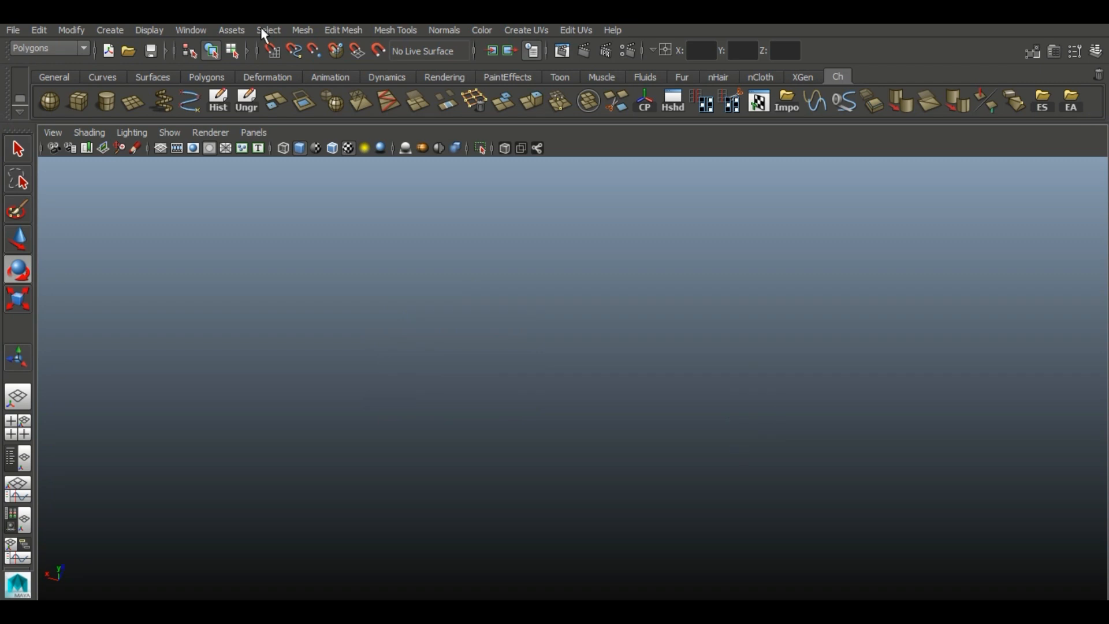
# Step: Create a polygon soccer ball and set its X and Z position to 0
pyautogui.click(161, 34)
pyautogui.moveTo(173, 69)
pyautogui.click(358, 231)
pyautogui.click(572, 469)
pyautogui.click(700, 53)
pyautogui.write('0')
pyautogui.press('Tab')
pyautogui.press('Tab')
pyautogui.write('0')
pyautogui.press('Return')
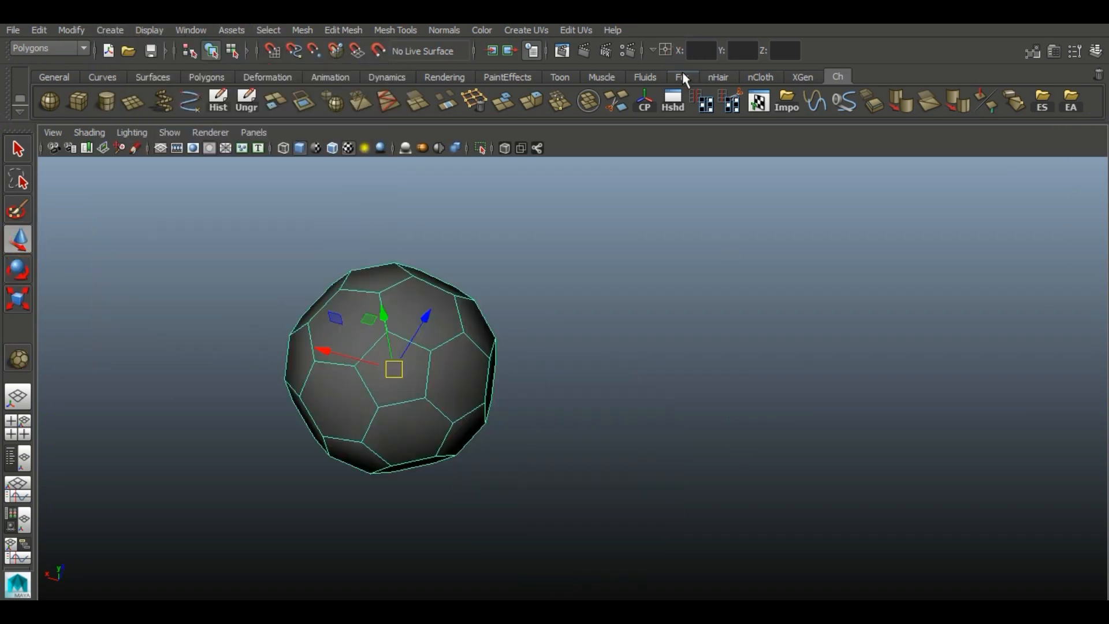
pyautogui.press('f')
# Step: Subdivide and smooth the soccer ball into a triangulated low-poly sphere with faceted shading
pyautogui.keyDown('alt'); pyautogui.moveTo(420, 436); pyautogui.dragTo(624, 369); pyautogui.keyUp('alt')
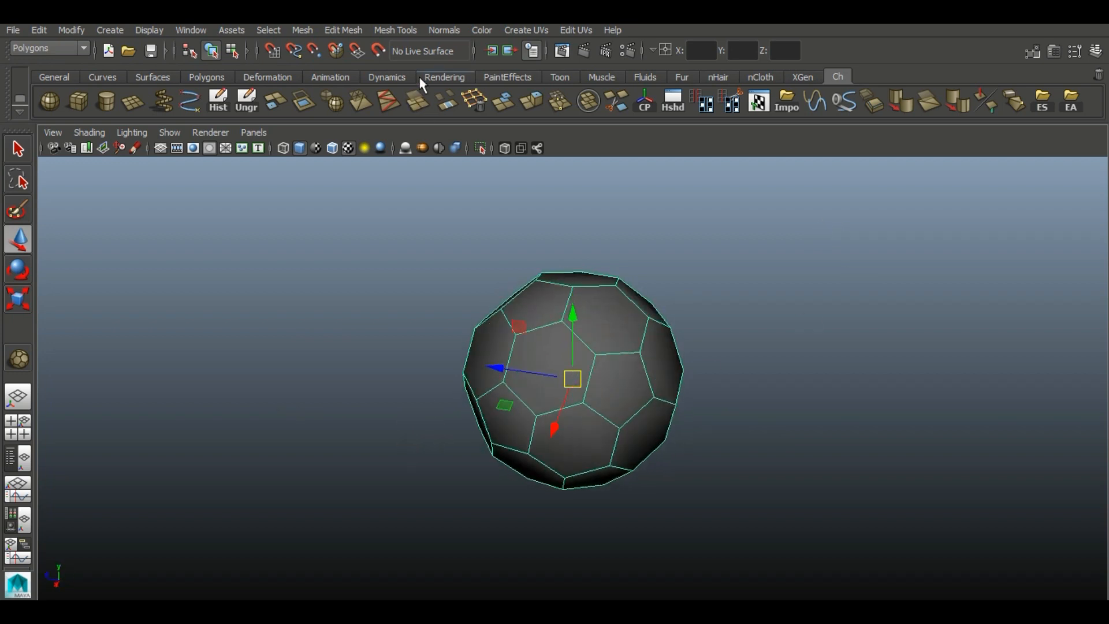
pyautogui.click(343, 30)
pyautogui.click(367, 455)
pyautogui.keyDown('alt'); pyautogui.moveTo(661, 272); pyautogui.dragTo(559, 224); pyautogui.keyUp('alt')
pyautogui.keyDown('alt'); pyautogui.moveTo(597, 278); pyautogui.dragTo(508, 190); pyautogui.keyUp('alt')
pyautogui.click(445, 76)
pyautogui.click(387, 77)
pyautogui.click(278, 73)
pyautogui.click(837, 77)
pyautogui.click(333, 102)
pyautogui.click(955, 179)
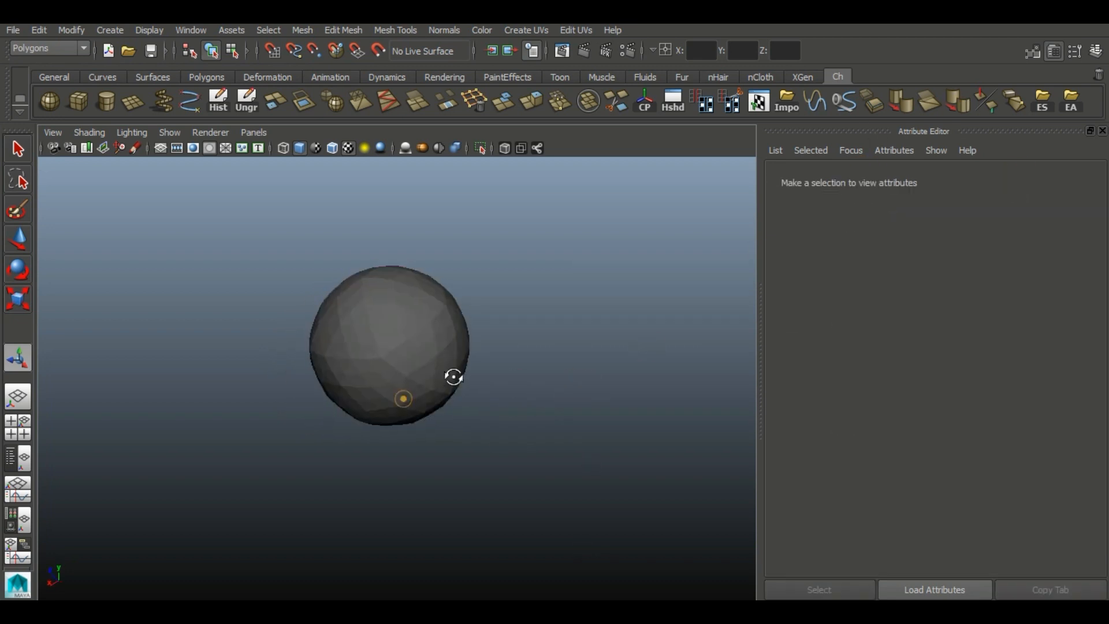
# Step: Add a Twist deformer to the sphere with start angle 133.453 and end angle -69.396
pyautogui.click(428, 342)
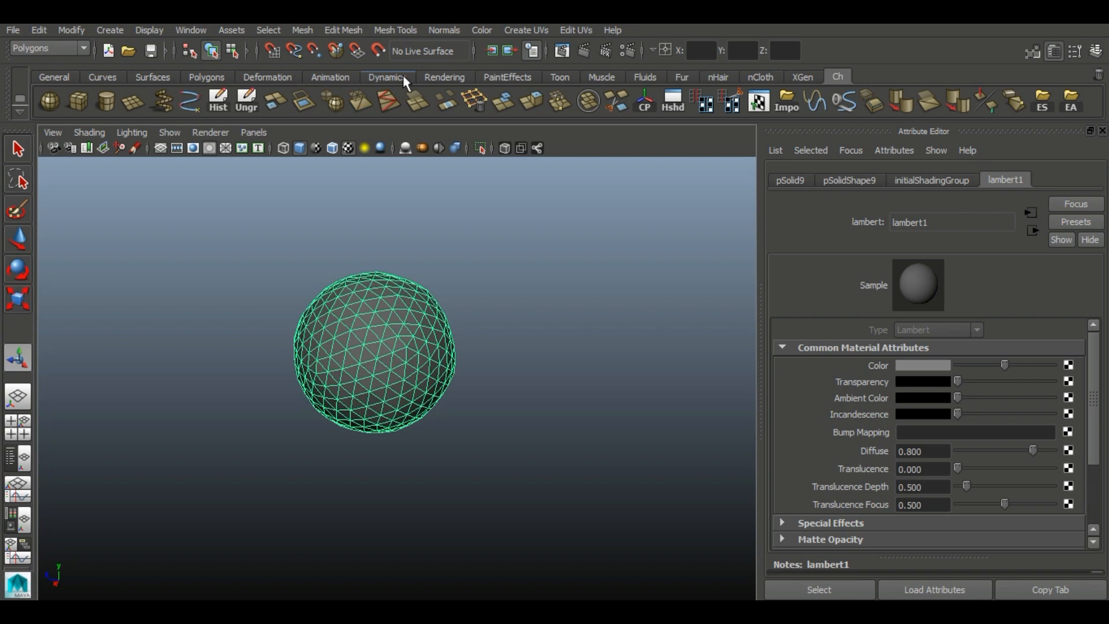
pyautogui.click(256, 75)
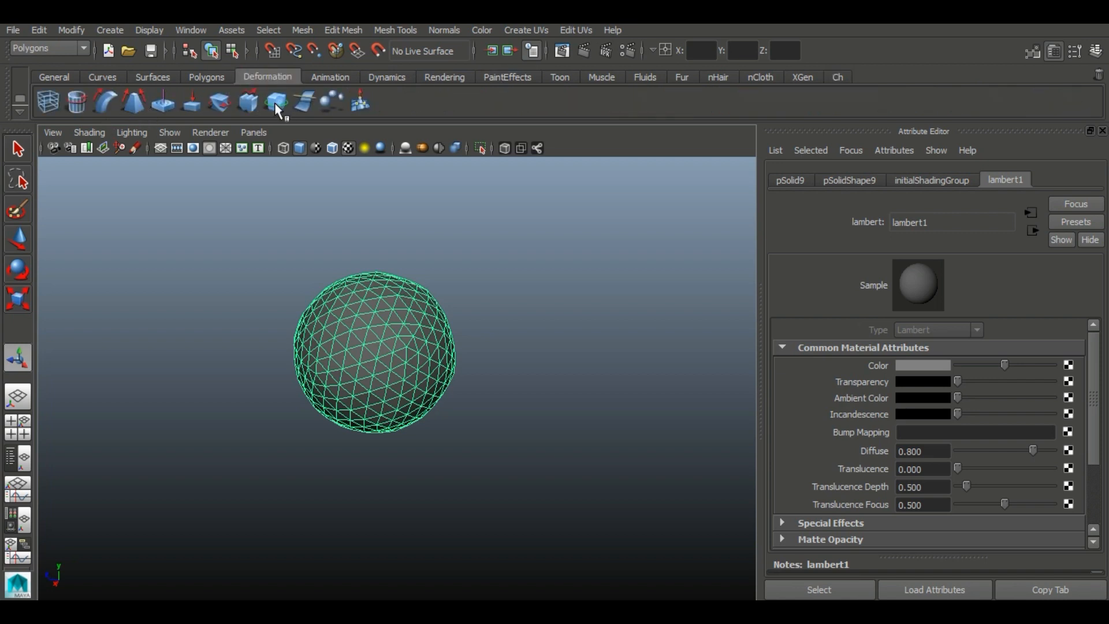
pyautogui.click(220, 102)
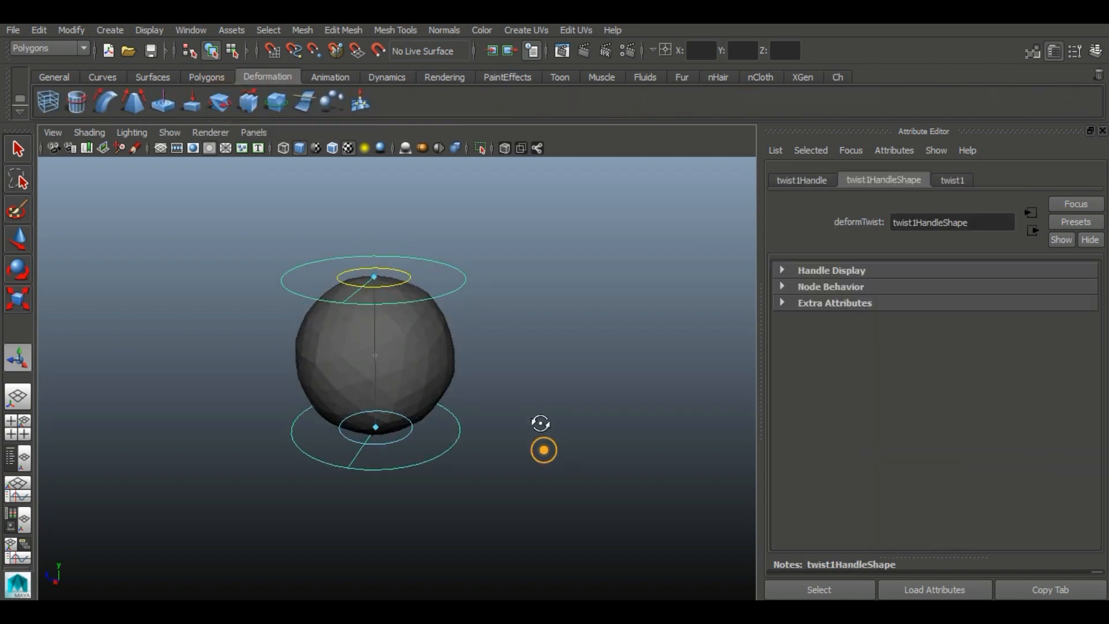
pyautogui.click(952, 180)
pyautogui.moveTo(970, 306); pyautogui.dragTo(1036, 324)
pyautogui.keyDown('alt'); pyautogui.moveTo(421, 370); pyautogui.dragTo(420, 346); pyautogui.keyUp('alt')
pyautogui.moveTo(1022, 341)
pyautogui.mouseDown()
pyautogui.moveTo(1013, 341)
pyautogui.moveTo(1032, 324)
pyautogui.mouseUp()
# Step: Select the twisted sphere and delete its history to bake in the deformation
pyautogui.keyDown('alt'); pyautogui.moveTo(568, 355); pyautogui.dragTo(328, 320); pyautogui.keyUp('alt')
pyautogui.click(407, 341)
pyautogui.keyDown('alt'); pyautogui.moveTo(595, 389); pyautogui.dragTo(443, 376); pyautogui.keyUp('alt')
pyautogui.click(510, 354)
pyautogui.keyDown('alt'); pyautogui.moveTo(598, 356); pyautogui.dragTo(454, 362); pyautogui.keyUp('alt')
pyautogui.click(453, 361)
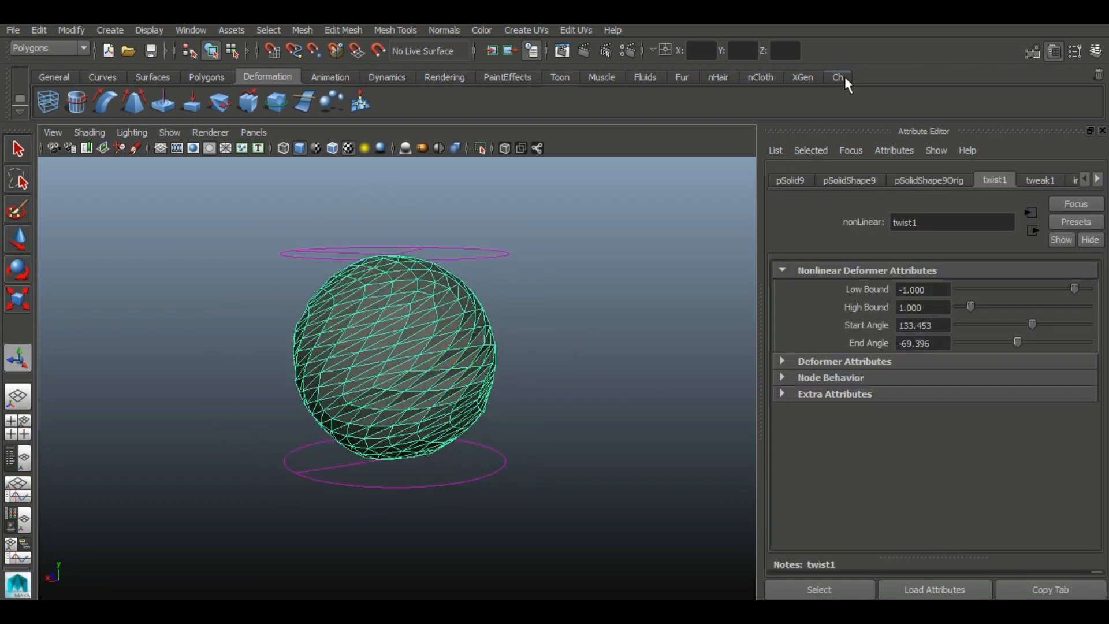
pyautogui.click(836, 77)
pyautogui.click(217, 103)
# Step: Try to reshape the twisted sphere with a Sculpt deformer by scaling its sculptor
pyautogui.click(266, 78)
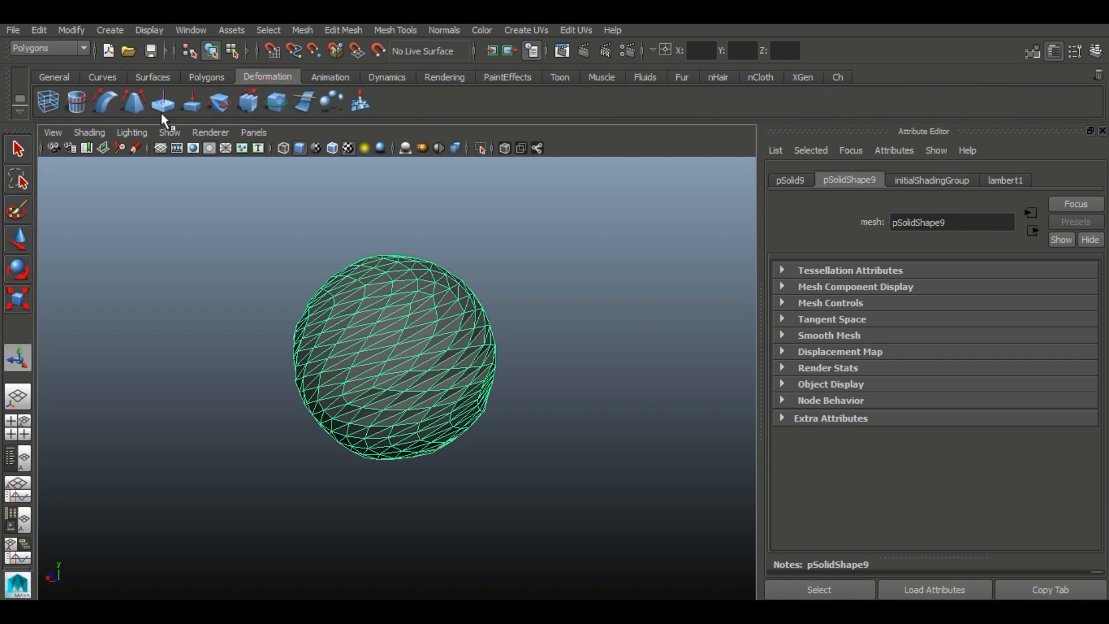
pyautogui.click(272, 101)
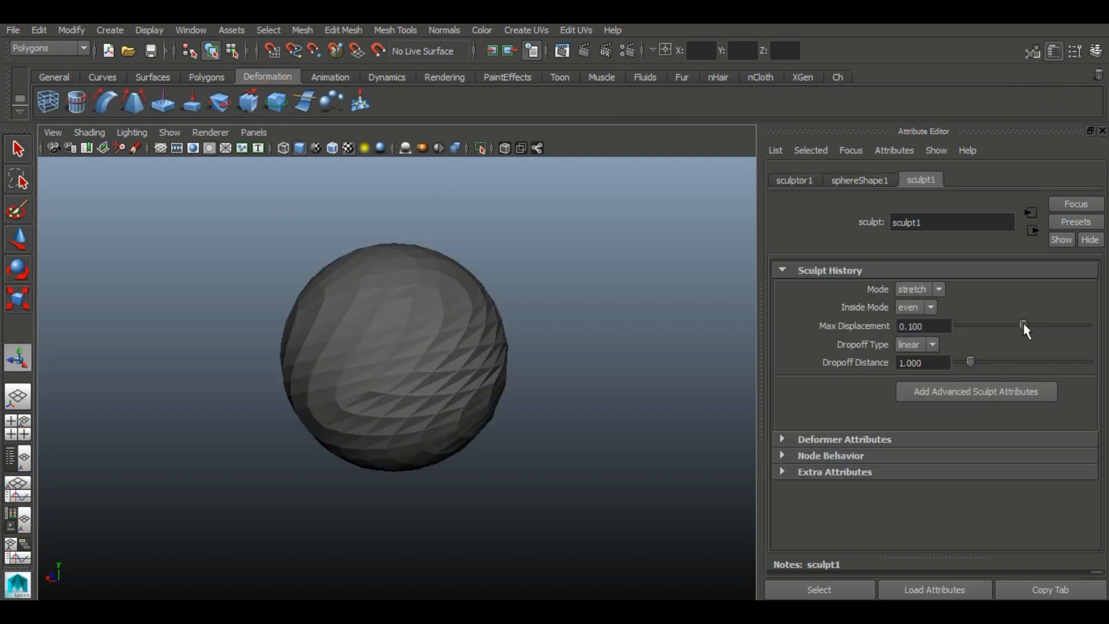
pyautogui.press('r')
pyautogui.moveTo(394, 357); pyautogui.dragTo(419, 359)
pyautogui.hotkey('ctrl', 'z')
pyautogui.hotkey('ctrl', 'z')
pyautogui.hotkey('ctrl', 'z')
pyautogui.keyDown('alt'); pyautogui.moveTo(570, 308); pyautogui.dragTo(563, 330); pyautogui.keyUp('alt')
pyautogui.click(562, 337)
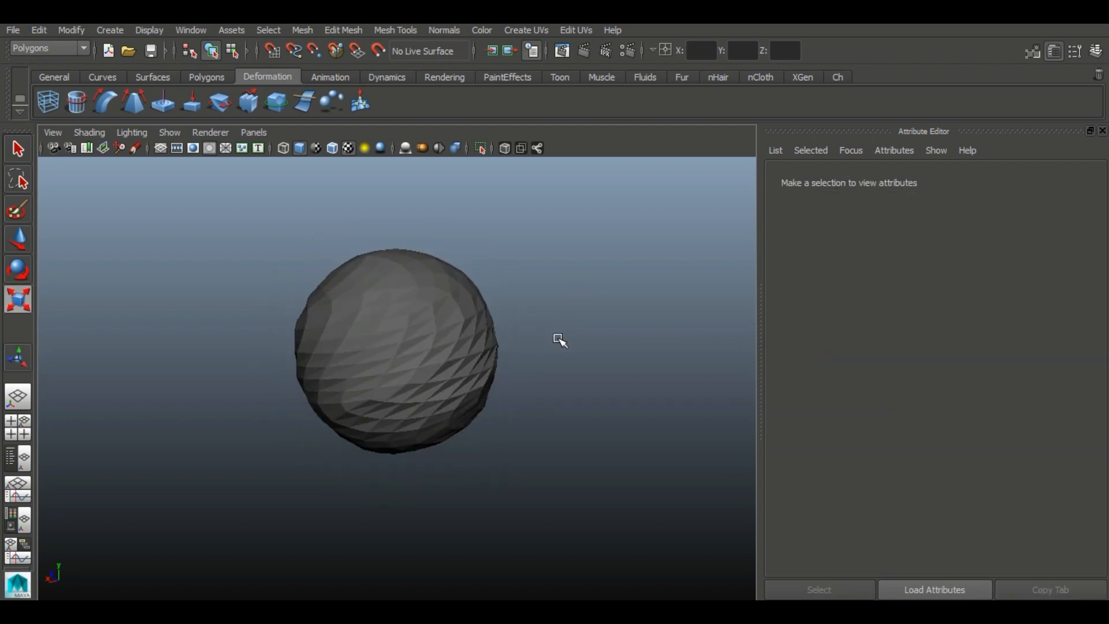
pyautogui.click(450, 372)
pyautogui.click(837, 76)
pyautogui.click(621, 414)
pyautogui.click(488, 346)
pyautogui.click(444, 76)
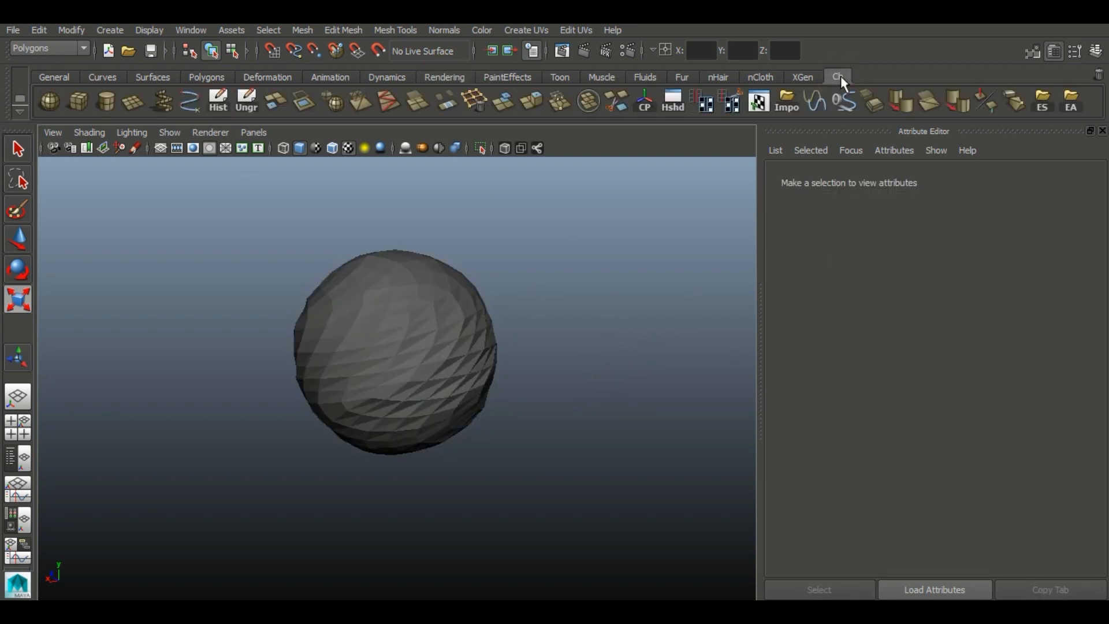
pyautogui.hotkey('ctrl', 'a')
pyautogui.scroll(-3, 695, 421)
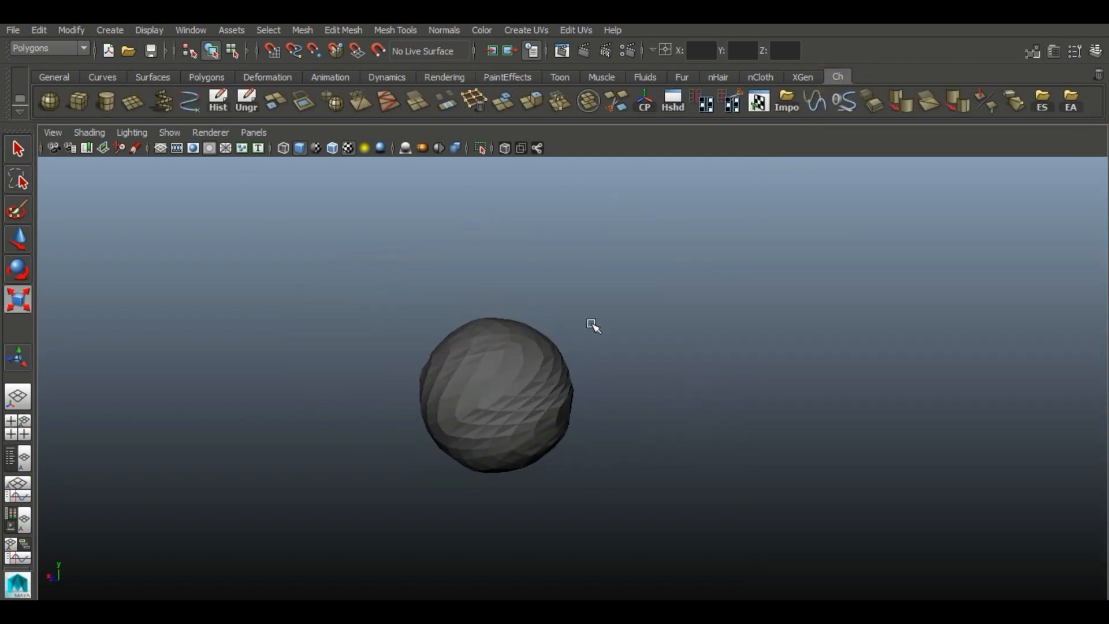
# Step: Create a polygon torus centered on the twisted sphere
pyautogui.click(190, 30)
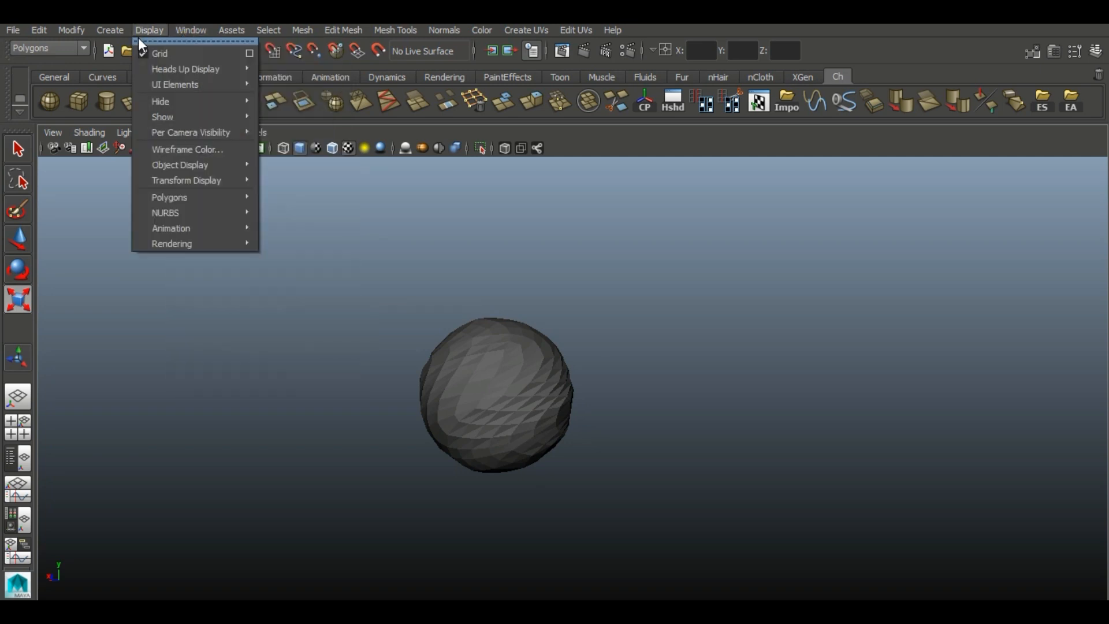
pyautogui.moveTo(220, 29)
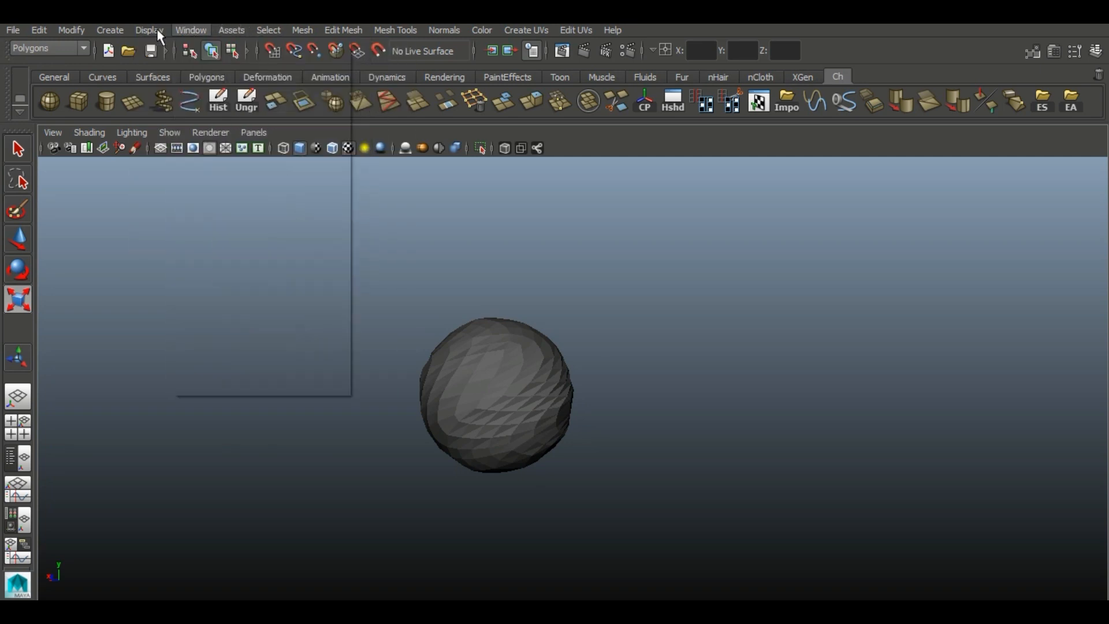
pyautogui.moveTo(109, 30)
pyautogui.moveTo(235, 70)
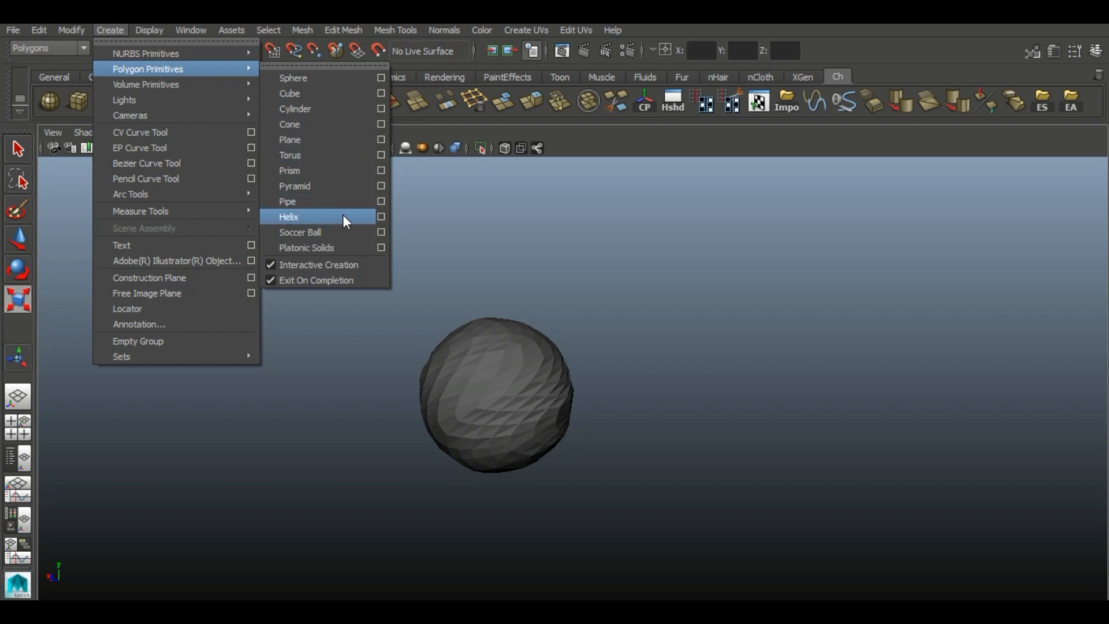
pyautogui.click(337, 156)
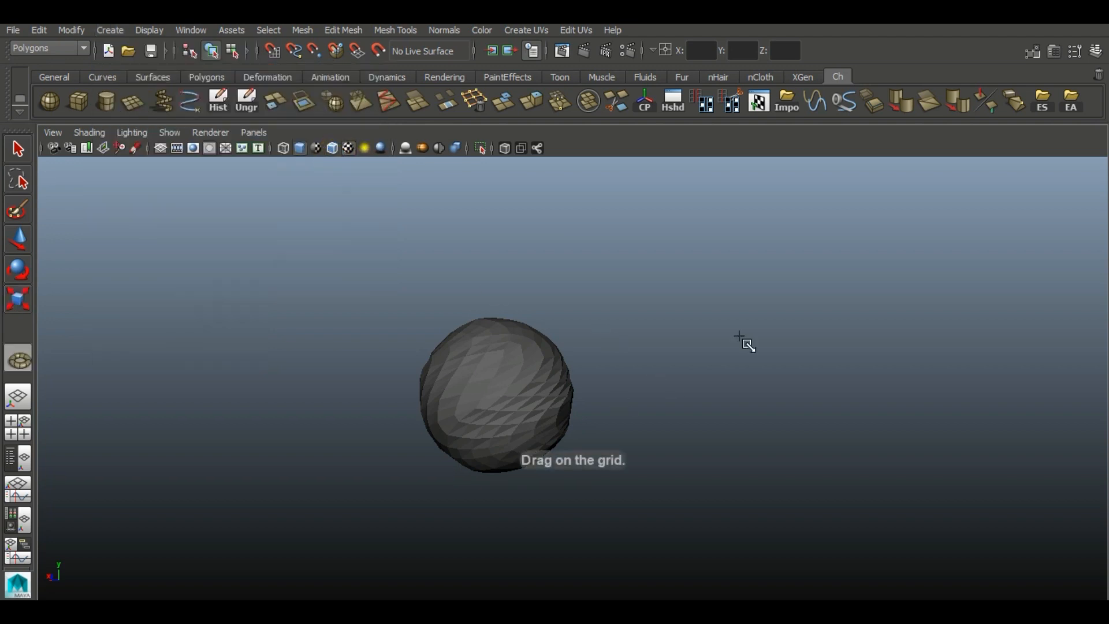
pyautogui.moveTo(688, 421); pyautogui.dragTo(840, 365)
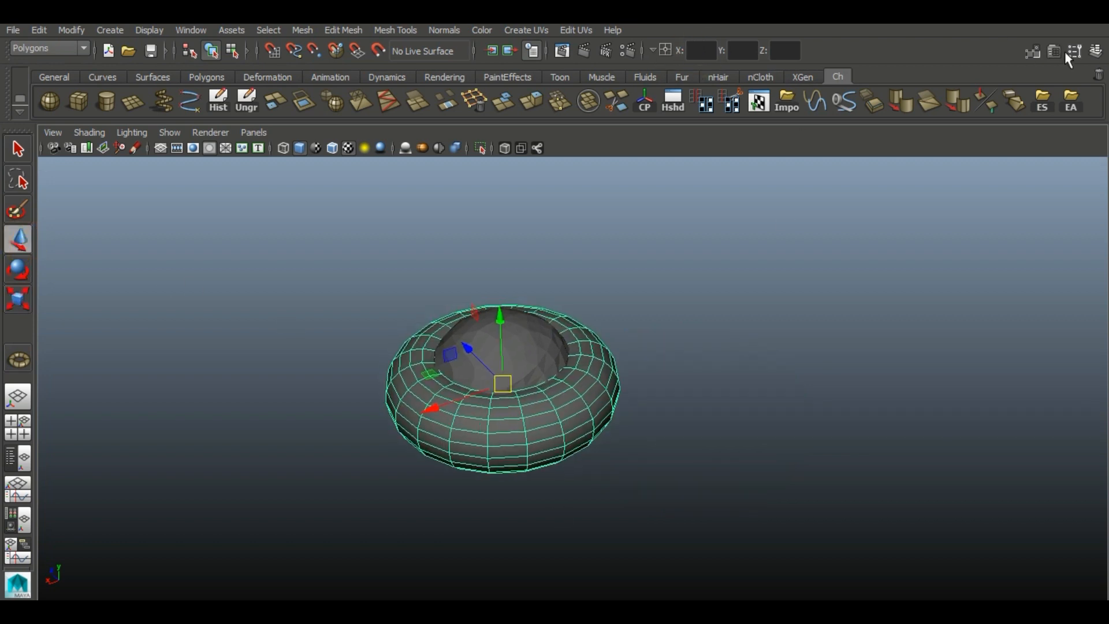
# Step: Give the torus 50 axis and 4 height subdivisions and a radius of 2.494
pyautogui.click(1055, 51)
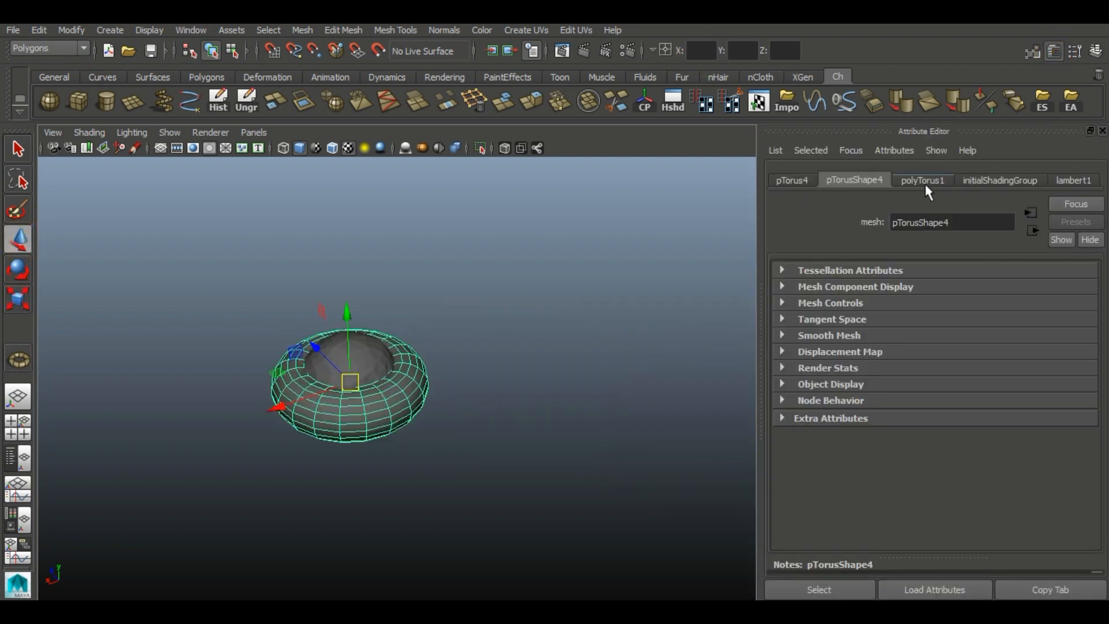
pyautogui.click(925, 183)
pyautogui.moveTo(1005, 350); pyautogui.dragTo(960, 368)
pyautogui.scroll(2, 706, 401)
pyautogui.moveTo(958, 288); pyautogui.dragTo(960, 289)
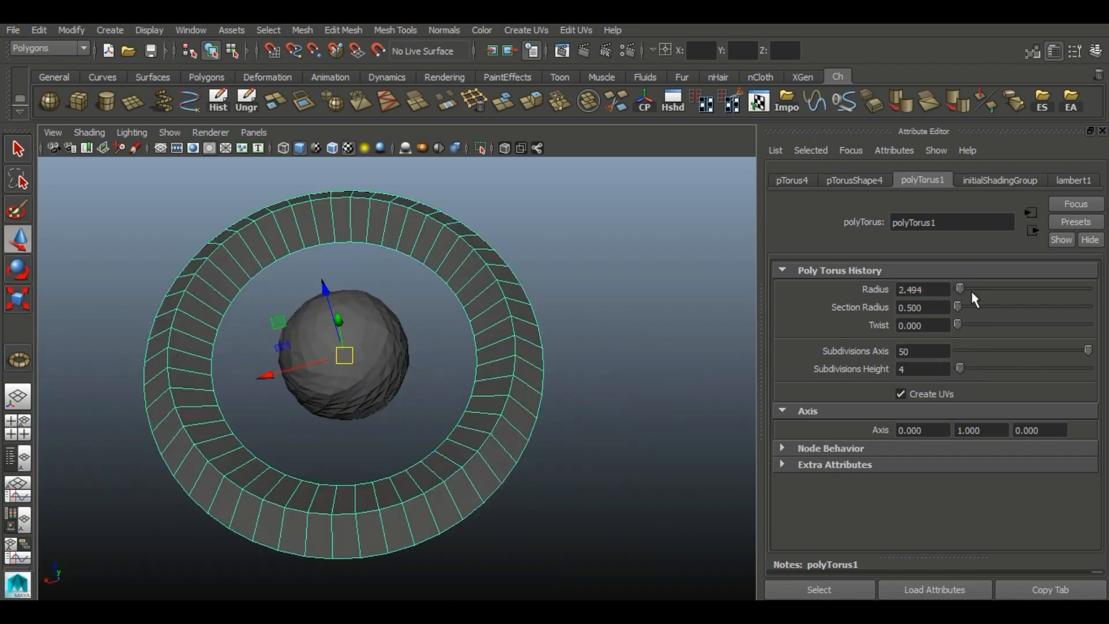
# Step: Set the torus's section radius to 0.04 and adjust its twist
pyautogui.moveTo(958, 306); pyautogui.dragTo(957, 315)
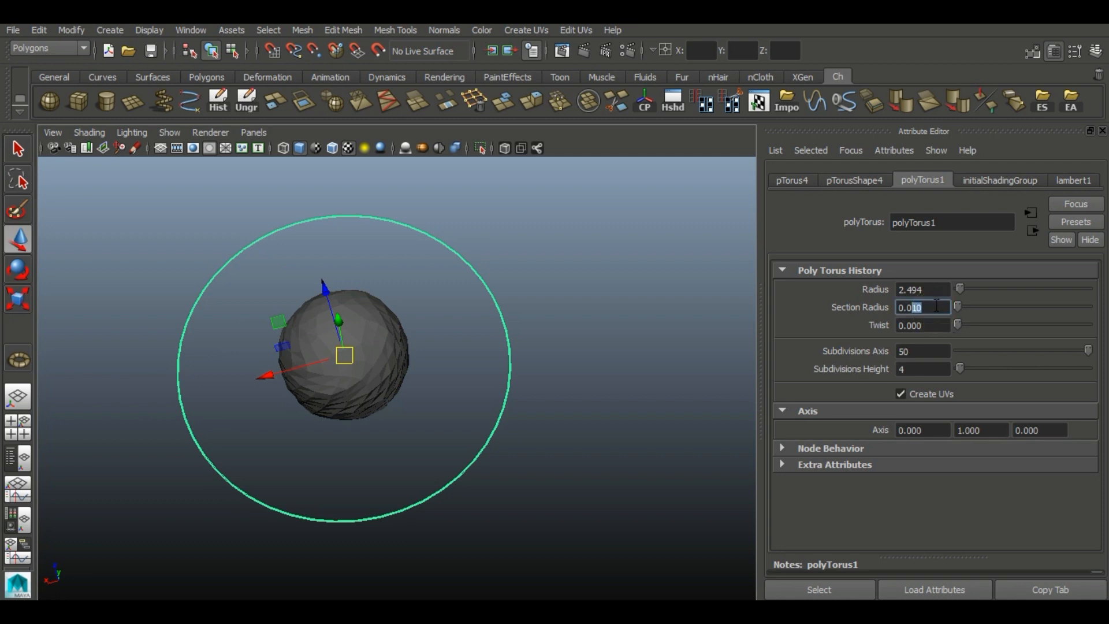
pyautogui.click(935, 305)
pyautogui.write('0.04')
pyautogui.press('Return')
pyautogui.press('Return')
pyautogui.keyDown('alt'); pyautogui.moveTo(525, 414); pyautogui.dragTo(358, 370); pyautogui.keyUp('alt')
pyautogui.moveTo(984, 330); pyautogui.dragTo(987, 334)
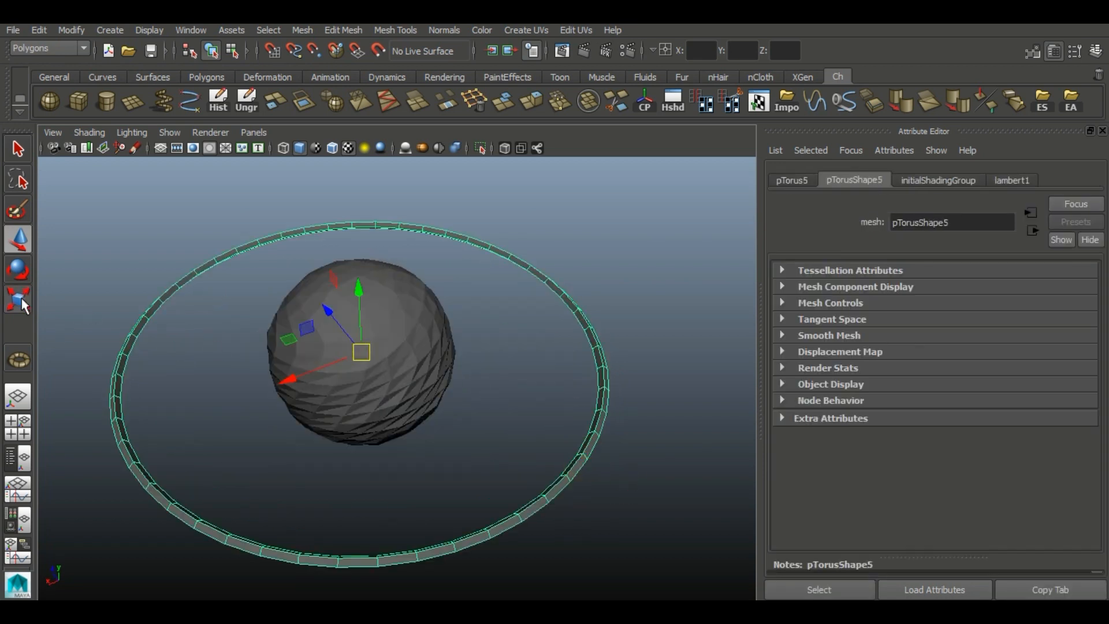
# Step: Duplicate and scale the ring to make three closely spaced concentric rings around the sphere
pyautogui.click(17, 299)
pyautogui.click(446, 448)
pyautogui.keyDown('alt'); pyautogui.moveTo(491, 473); pyautogui.dragTo(545, 408); pyautogui.keyUp('alt')
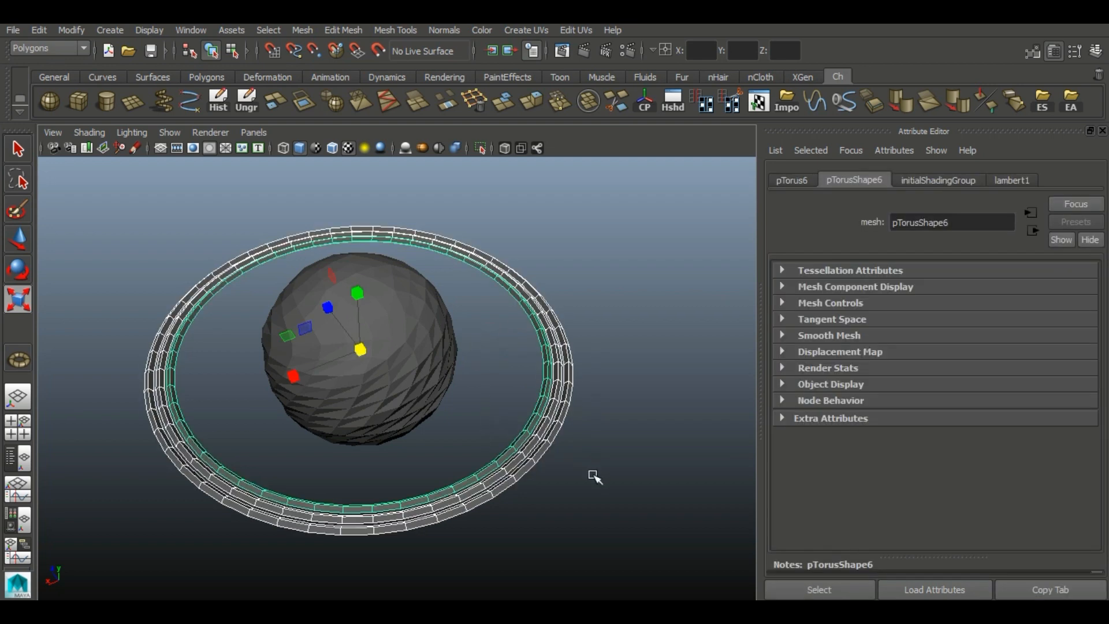
pyautogui.keyDown('alt'); pyautogui.moveTo(594, 475); pyautogui.dragTo(376, 439); pyautogui.keyUp('alt')
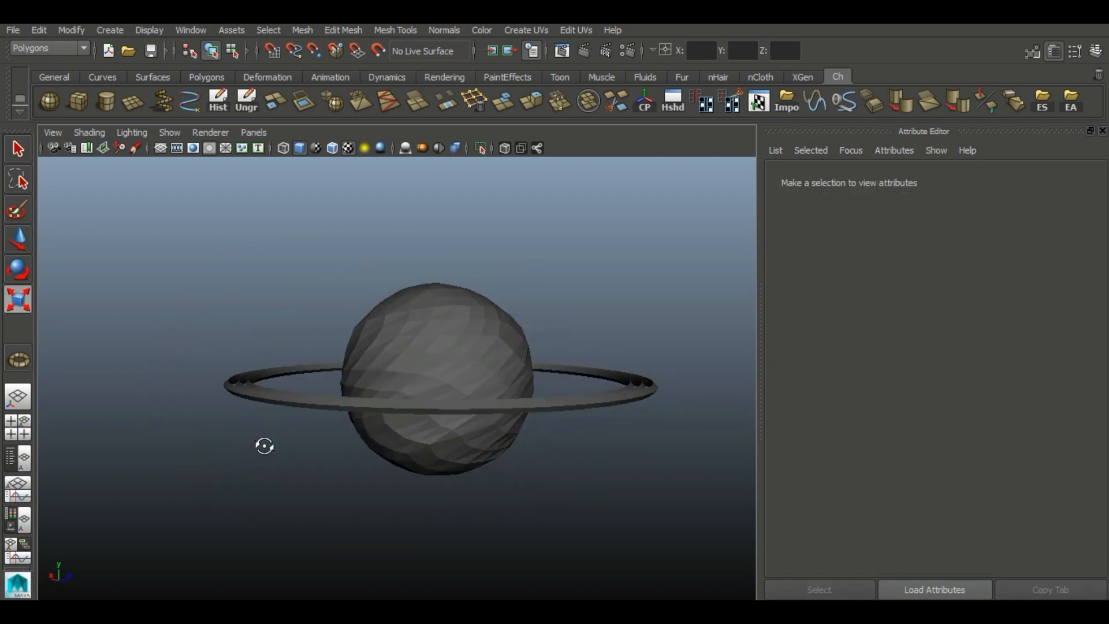
# Step: Try to tilt the three rings around the sphere
pyautogui.keyDown('alt'); pyautogui.moveTo(265, 446); pyautogui.dragTo(233, 459); pyautogui.keyUp('alt')
pyautogui.moveTo(250, 392); pyautogui.dragTo(253, 437)
pyautogui.click(20, 265)
pyautogui.moveTo(389, 317); pyautogui.dragTo(385, 403)
pyautogui.click(669, 455)
pyautogui.keyDown('alt'); pyautogui.moveTo(669, 455); pyautogui.dragTo(514, 442); pyautogui.keyUp('alt')
pyautogui.keyDown('alt'); pyautogui.moveTo(514, 443); pyautogui.dragTo(223, 339, button='right'); pyautogui.keyUp('alt')
pyautogui.keyDown('alt'); pyautogui.moveTo(223, 339); pyautogui.dragTo(500, 423); pyautogui.keyUp('alt')
pyautogui.hotkey('ctrl', 'z')
pyautogui.hotkey('ctrl', 'z')
pyautogui.click(554, 336)
pyautogui.keyDown('alt'); pyautogui.moveTo(554, 336); pyautogui.dragTo(462, 375); pyautogui.keyUp('alt')
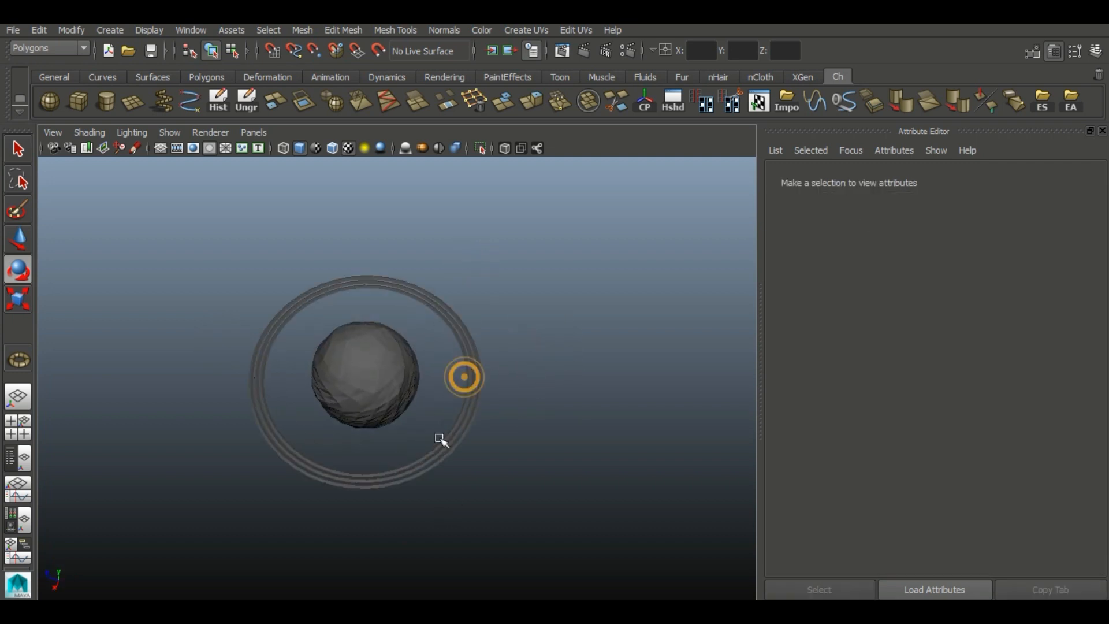
# Step: Rescale the individual rings slightly to adjust their spacing around the sphere and close the Attribute Editor
pyautogui.moveTo(441, 438); pyautogui.dragTo(455, 514)
pyautogui.scroll(4, 294, 462)
pyautogui.keyDown('alt'); pyautogui.moveTo(295, 462); pyautogui.dragTo(363, 418, button='middle'); pyautogui.keyUp('alt')
pyautogui.scroll(3, 362, 418)
pyautogui.click(256, 432)
pyautogui.click(13, 297)
pyautogui.moveTo(423, 278); pyautogui.dragTo(415, 282)
pyautogui.click(277, 464)
pyautogui.moveTo(297, 387); pyautogui.dragTo(321, 530)
pyautogui.keyDown('alt'); pyautogui.moveTo(347, 416); pyautogui.dragTo(464, 269); pyautogui.keyUp('alt')
pyautogui.scroll(2, 461, 249)
pyautogui.click(245, 325)
pyautogui.keyDown('alt'); pyautogui.moveTo(137, 277); pyautogui.dragTo(480, 293); pyautogui.keyUp('alt')
pyautogui.click(435, 317)
pyautogui.click(606, 421)
pyautogui.click(1101, 130)
# Step: Assign a new Lambert material to the ringed planet's sphere and connect a Ramp texture to its color
pyautogui.keyDown('alt'); pyautogui.moveTo(843, 255); pyautogui.dragTo(701, 277); pyautogui.keyUp('alt')
pyautogui.moveTo(204, 236); pyautogui.dragTo(722, 578)
pyautogui.scroll(-3, 780, 393)
pyautogui.click(756, 358)
pyautogui.click(477, 340)
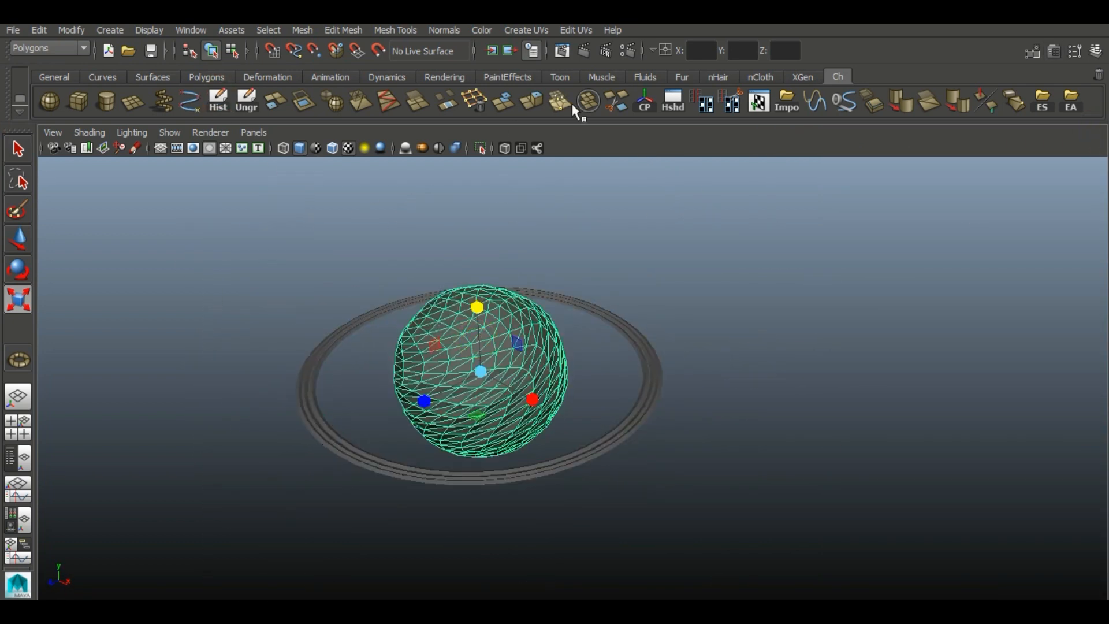
pyautogui.click(440, 76)
pyautogui.click(330, 102)
pyautogui.click(1068, 365)
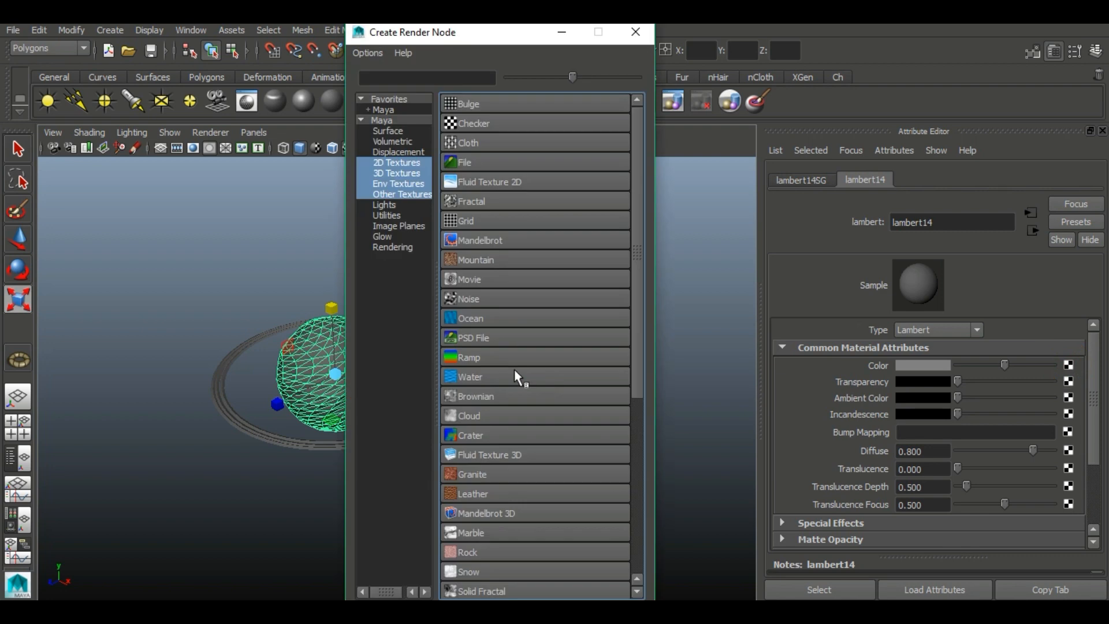
pyautogui.click(469, 361)
# Step: Build a blue-cyan-white gradient in the enlarged ramp editor, placing the cyan at about position 0.457
pyautogui.click(1068, 429)
pyautogui.click(837, 254)
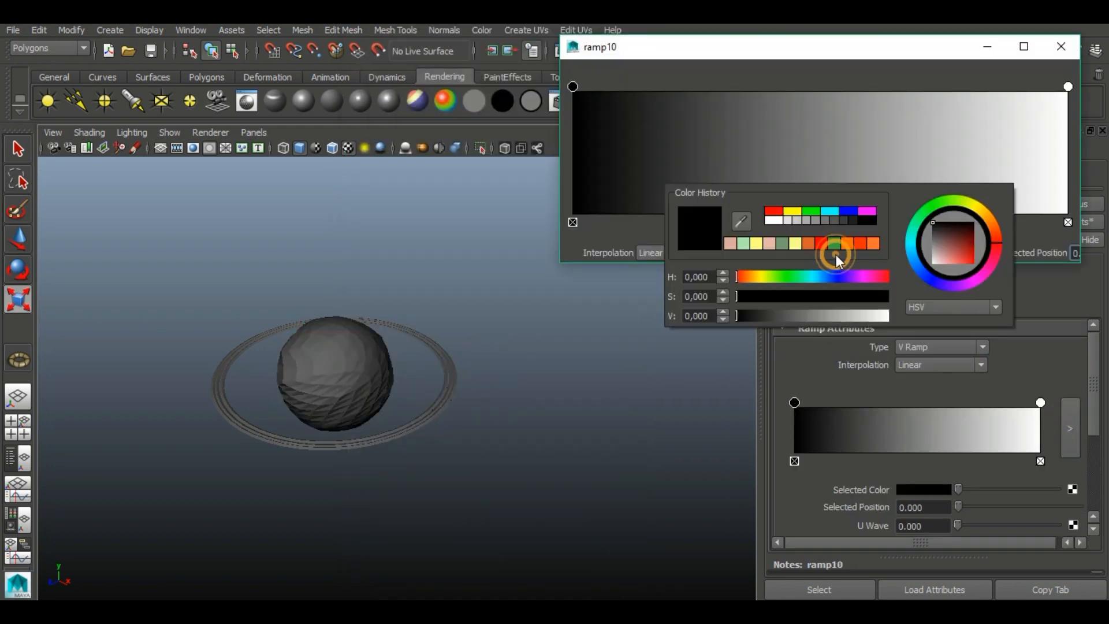
pyautogui.click(828, 212)
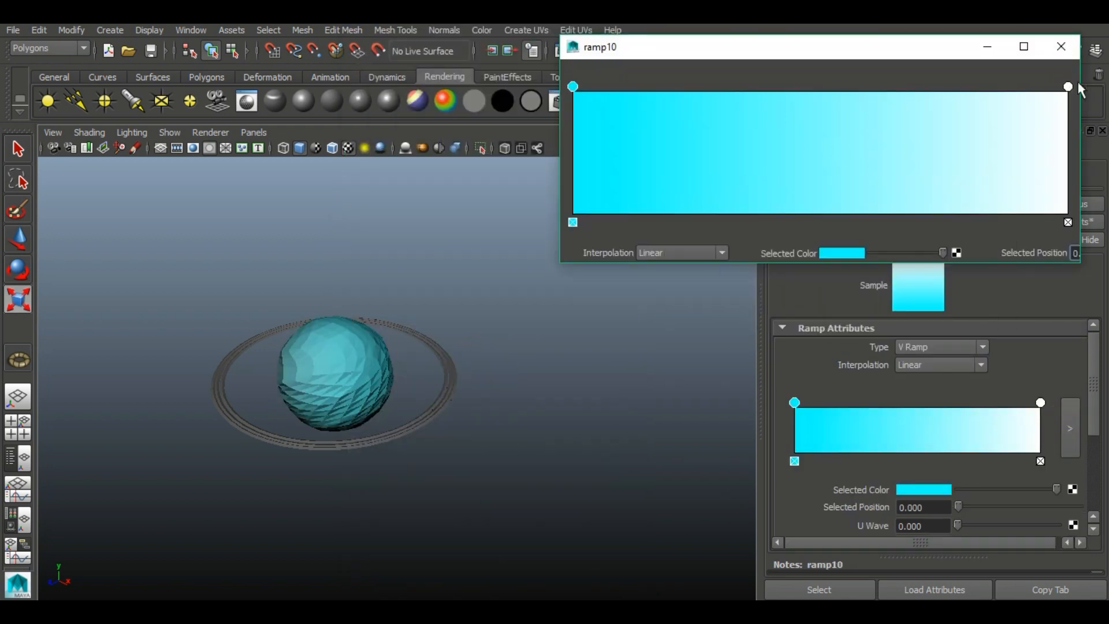
pyautogui.moveTo(1067, 86); pyautogui.dragTo(830, 87)
pyautogui.click(841, 253)
pyautogui.click(844, 209)
pyautogui.keyDown('alt'); pyautogui.moveTo(193, 417); pyautogui.dragTo(608, 353); pyautogui.keyUp('alt')
pyautogui.moveTo(1067, 87); pyautogui.dragTo(804, 110)
pyautogui.moveTo(830, 87); pyautogui.dragTo(725, 93)
pyautogui.moveTo(572, 87); pyautogui.dragTo(800, 87)
pyautogui.moveTo(725, 87); pyautogui.dragTo(572, 87)
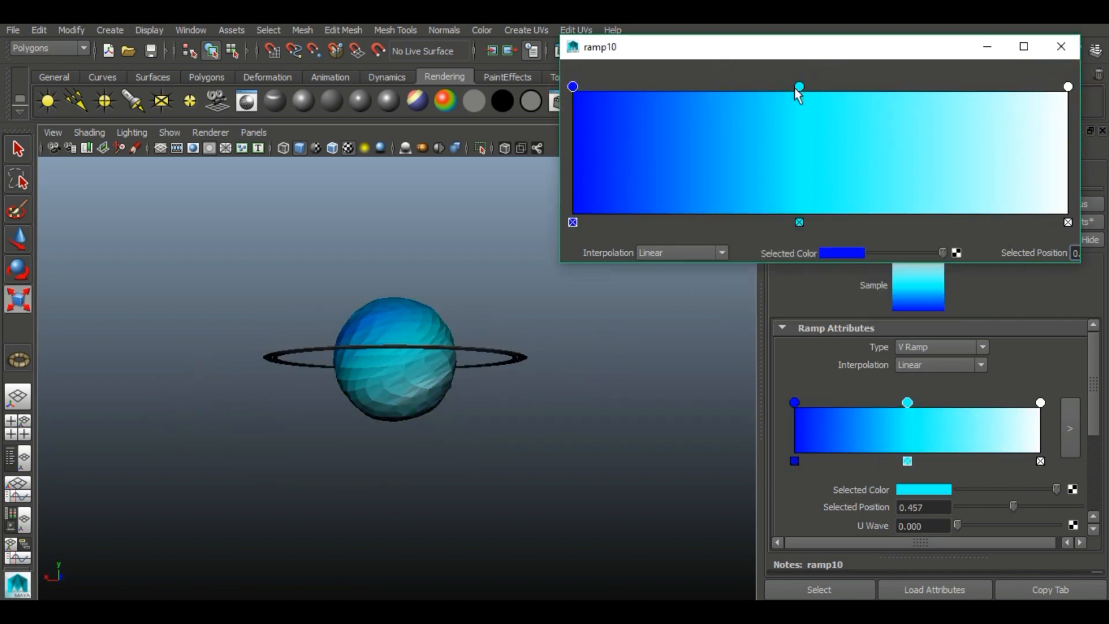
# Step: Shift the ramp's cyan to about position 0.495 and recolor the blue start to green
pyautogui.moveTo(799, 88); pyautogui.dragTo(840, 87)
pyautogui.keyDown('alt'); pyautogui.moveTo(439, 404); pyautogui.dragTo(574, 319); pyautogui.keyUp('alt')
pyautogui.moveTo(839, 87); pyautogui.dragTo(817, 87)
pyautogui.click(572, 87)
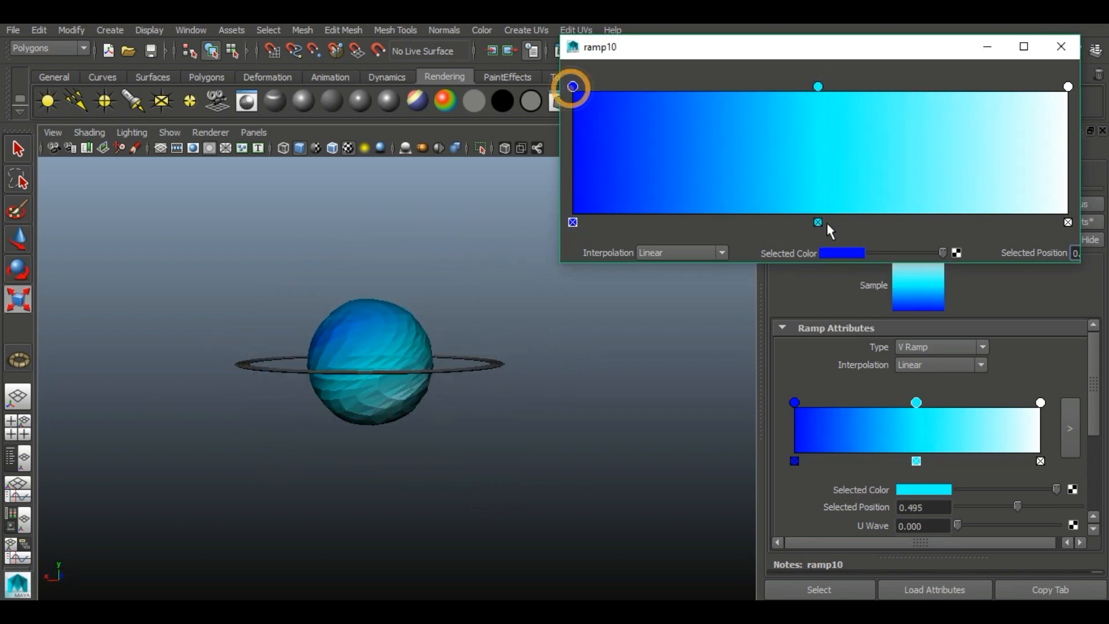
pyautogui.click(842, 253)
pyautogui.moveTo(876, 291); pyautogui.dragTo(862, 293)
pyautogui.moveTo(928, 262); pyautogui.dragTo(929, 219)
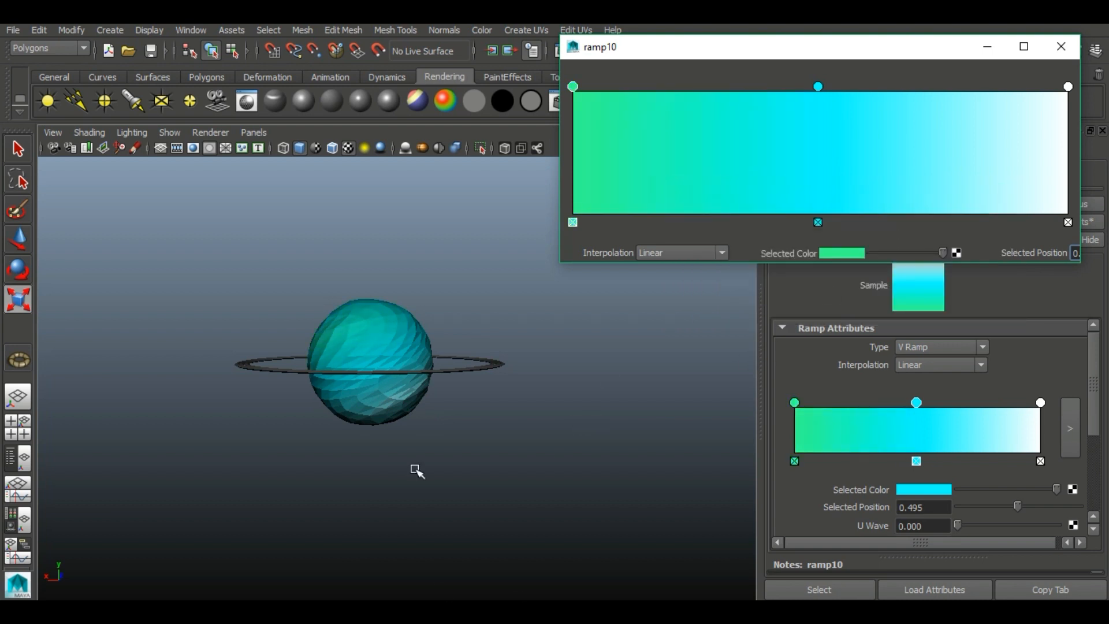
# Step: Stretch the sphere's UVs vertically over the gradient in the UV Texture Editor
pyautogui.click(1062, 49)
pyautogui.click(358, 321)
pyautogui.click(838, 77)
pyautogui.click(752, 100)
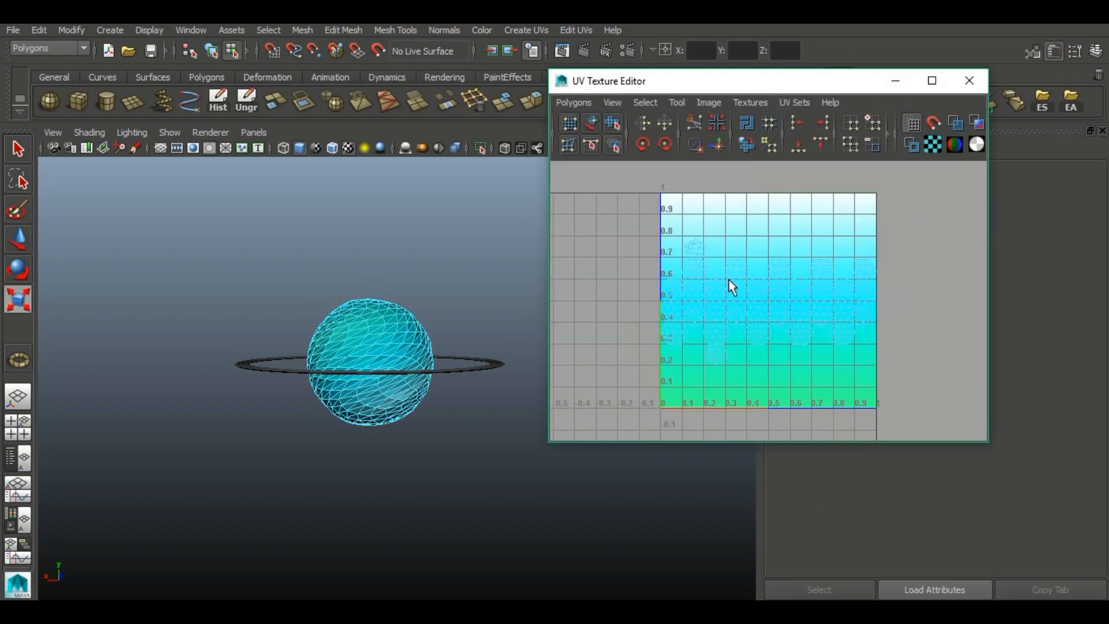
pyautogui.moveTo(647, 215); pyautogui.dragTo(892, 351)
pyautogui.moveTo(769, 239); pyautogui.dragTo(770, 223)
pyautogui.keyDown('alt'); pyautogui.moveTo(224, 366); pyautogui.dragTo(301, 334); pyautogui.keyUp('alt')
pyautogui.moveTo(769, 250); pyautogui.dragTo(771, 211)
pyautogui.click(549, 500)
# Step: Select the three rings and assign them the sphere's existing material, lambert14
pyautogui.click(491, 384)
pyautogui.keyDown('alt'); pyautogui.moveTo(491, 385); pyautogui.dragTo(400, 407); pyautogui.keyUp('alt')
pyautogui.keyDown('alt'); pyautogui.moveTo(416, 334); pyautogui.dragTo(687, 183); pyautogui.keyUp('alt')
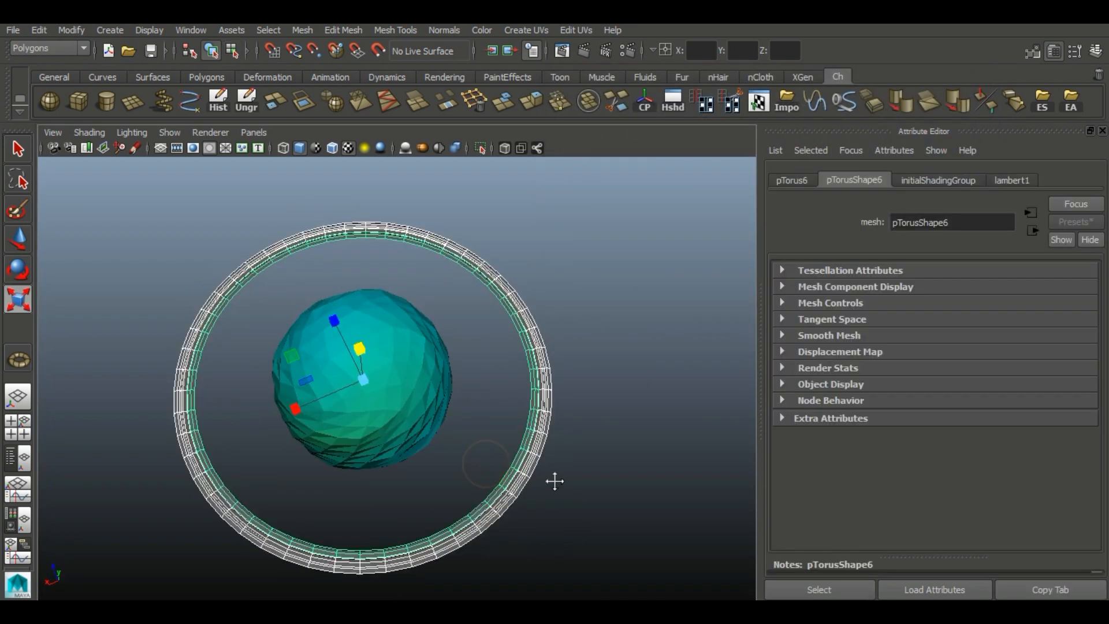
pyautogui.keyDown('alt'); pyautogui.moveTo(554, 481); pyautogui.dragTo(545, 445, button='middle'); pyautogui.keyUp('alt')
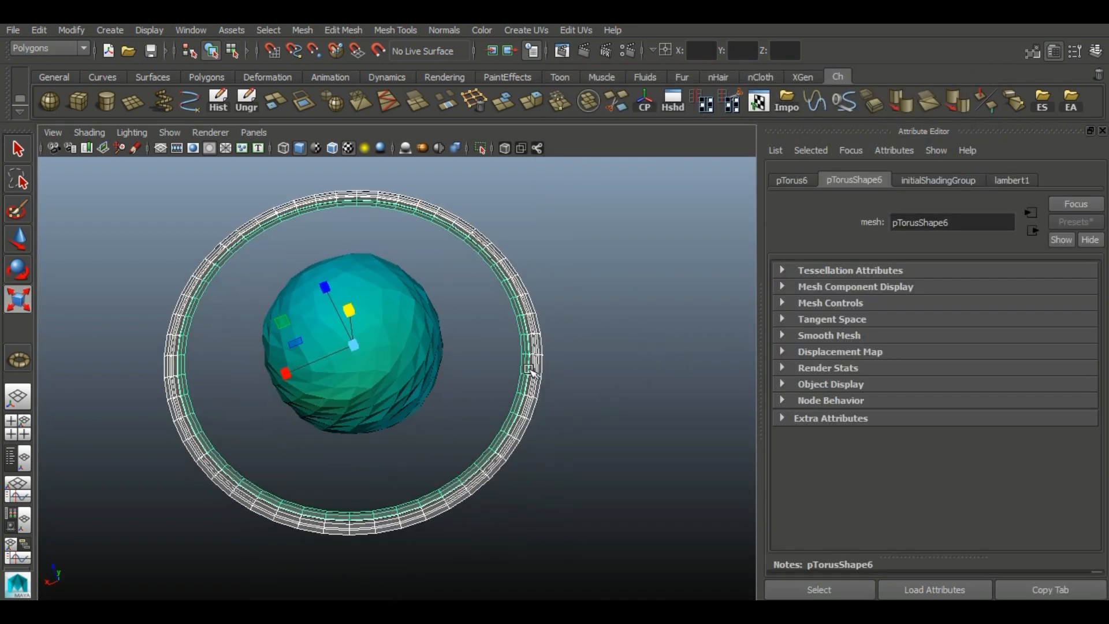
pyautogui.moveTo(532, 372); pyautogui.dragTo(648, 594, button='right')
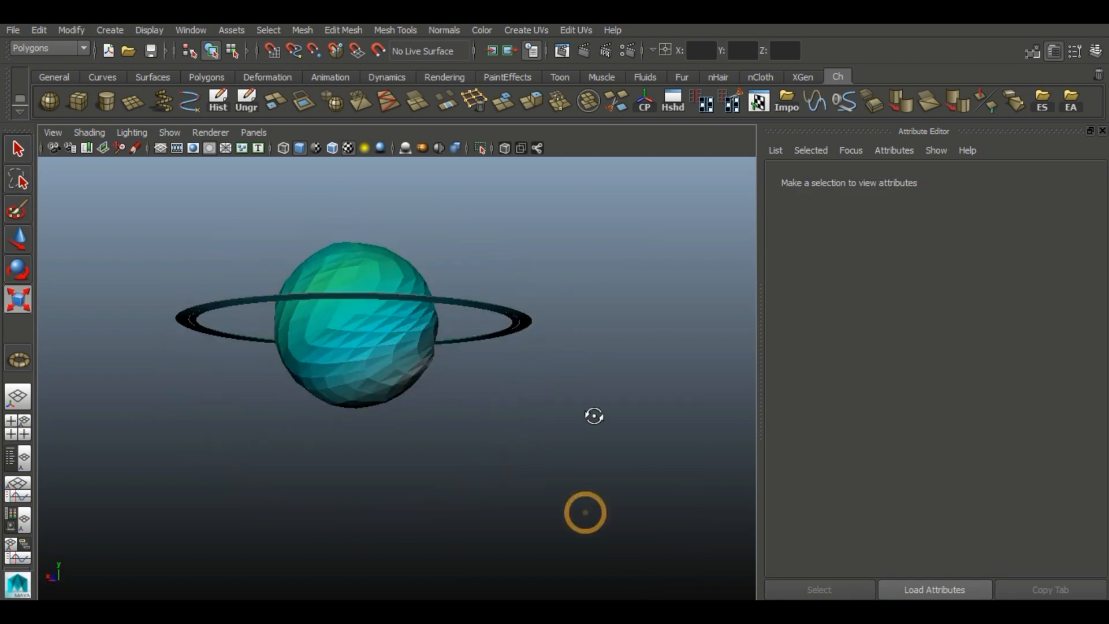
pyautogui.keyDown('alt'); pyautogui.moveTo(594, 416); pyautogui.dragTo(555, 456); pyautogui.keyUp('alt')
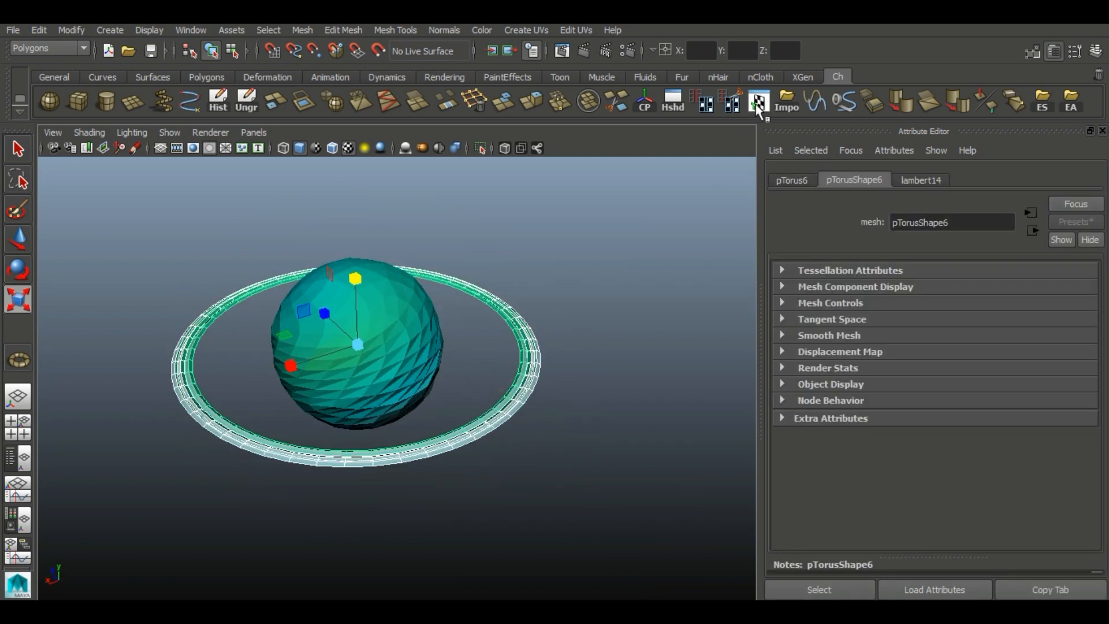
# Step: Scale the rings' UVs vertically over the gradient in the UV Texture Editor
pyautogui.click(757, 106)
pyautogui.moveTo(818, 301); pyautogui.dragTo(866, 301, button='right')
pyautogui.moveTo(892, 421); pyautogui.dragTo(612, 179)
pyautogui.moveTo(768, 248); pyautogui.dragTo(767, 294)
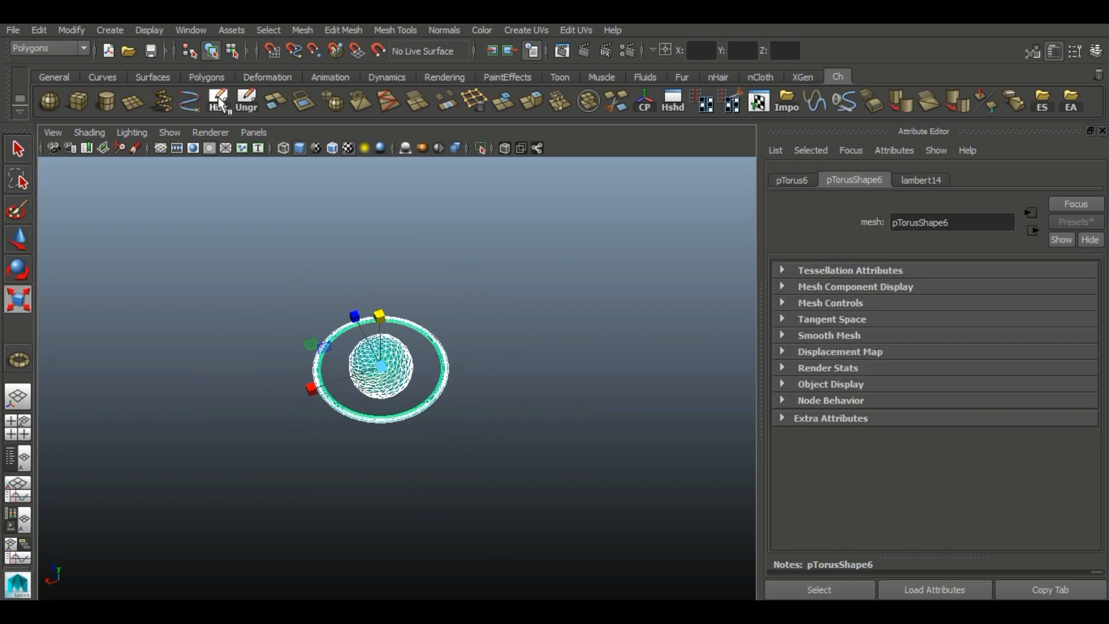
# Step: Create a display layer from the selected sphere and rings, named Uranus with a teal-green color
pyautogui.click(1101, 132)
pyautogui.click(1096, 50)
pyautogui.click(1093, 461)
pyautogui.doubleClick(1049, 483)
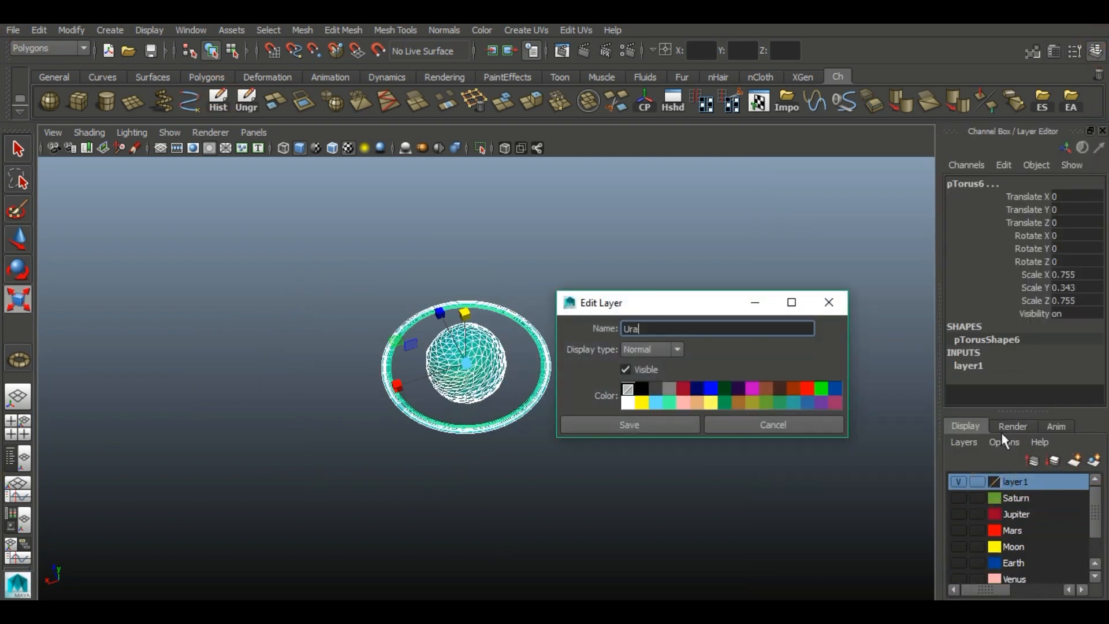
pyautogui.click(669, 403)
pyautogui.click(656, 425)
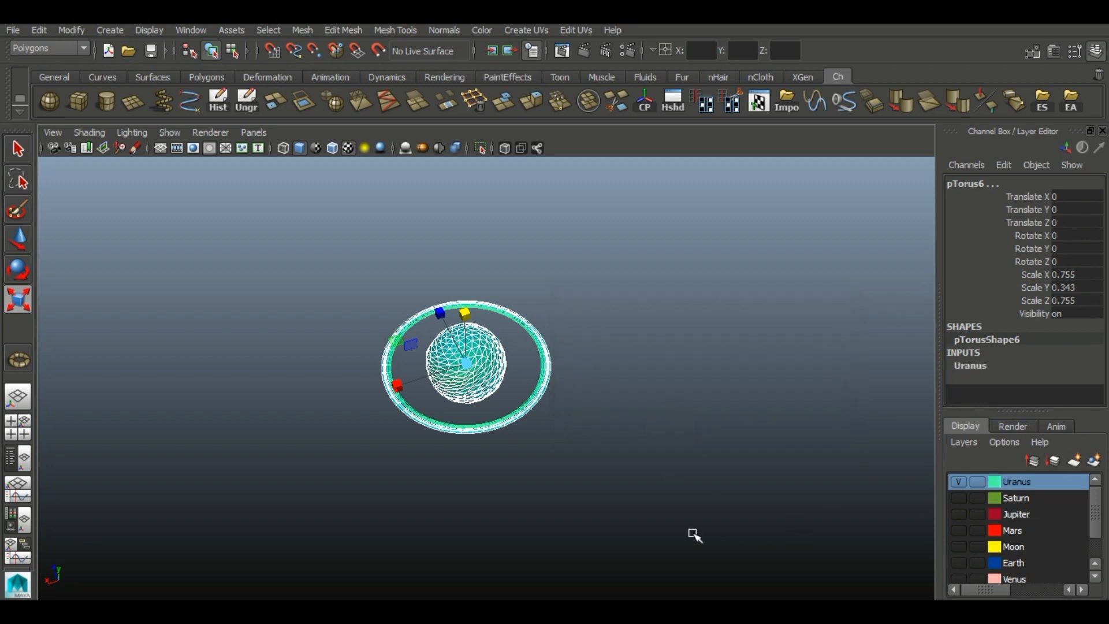
# Step: Check the finished planet, hide the Uranus layer and close the Layer Editor
pyautogui.click(613, 462)
pyautogui.scroll(2, 572, 459)
pyautogui.keyDown('alt'); pyautogui.moveTo(562, 458); pyautogui.dragTo(559, 413); pyautogui.keyUp('alt')
pyautogui.click(958, 482)
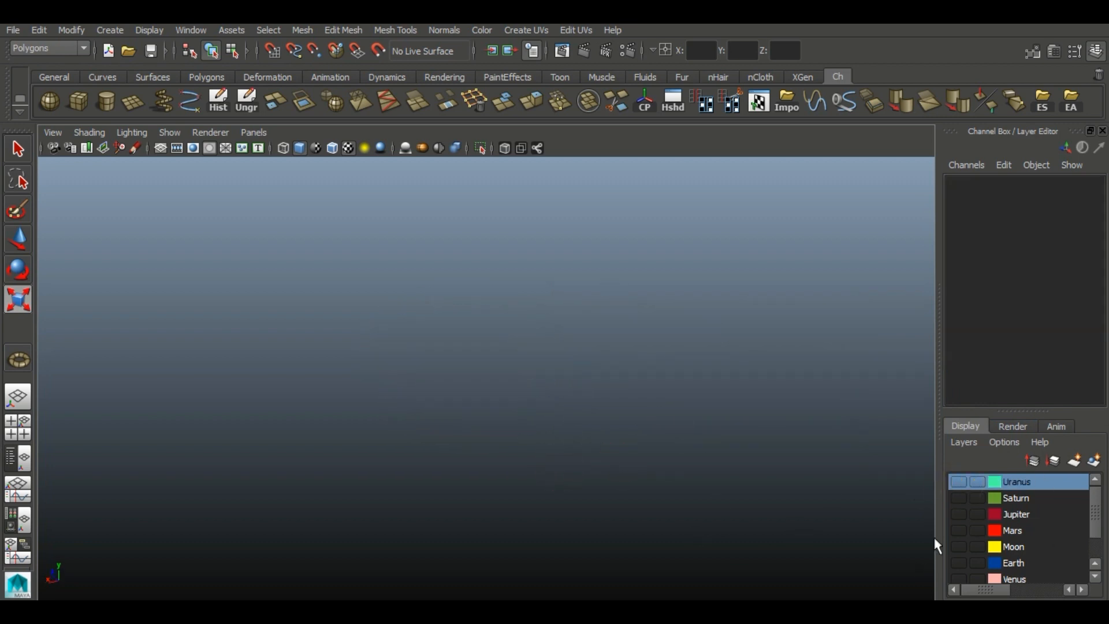
pyautogui.click(1095, 50)
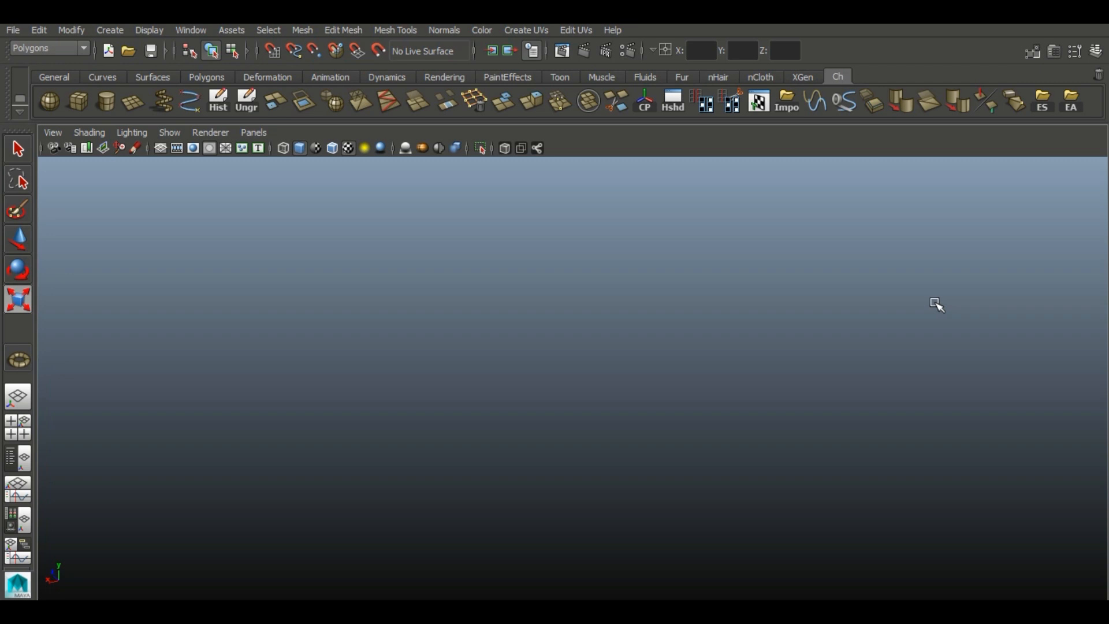
# Step: Create a polygon soccer ball primitive in the empty scene
pyautogui.click(71, 29)
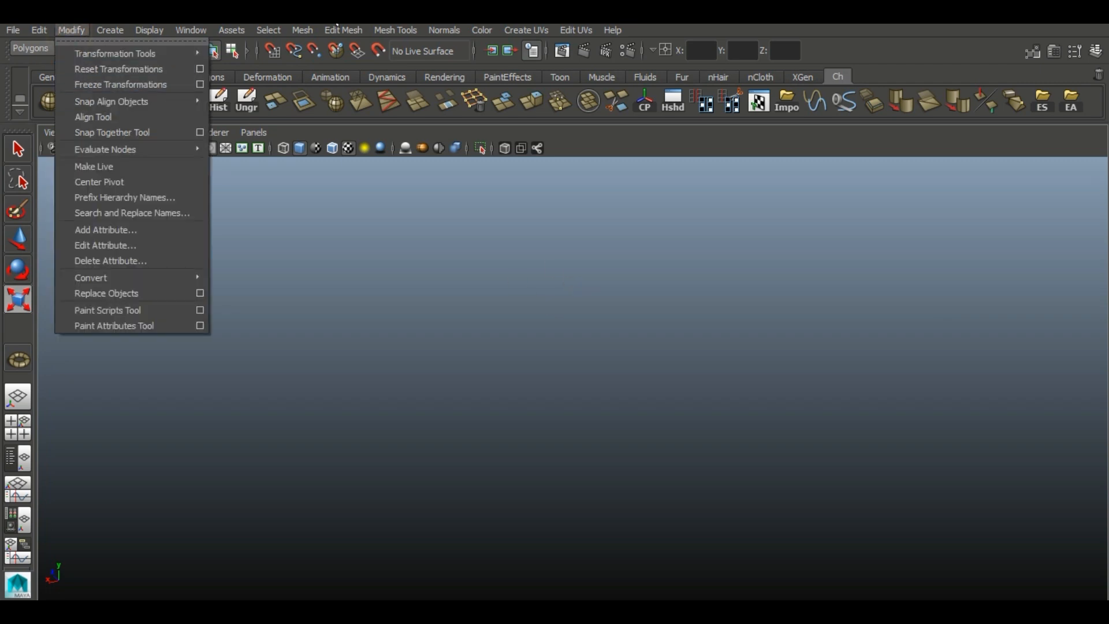
pyautogui.moveTo(110, 30)
pyautogui.moveTo(168, 83)
pyautogui.moveTo(148, 68)
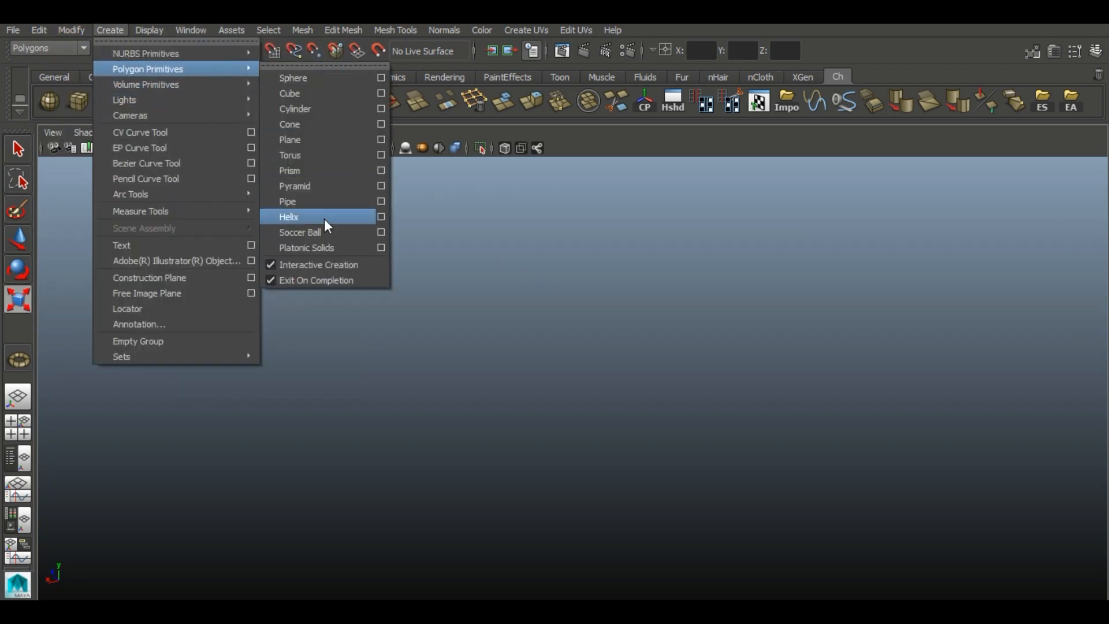
pyautogui.click(325, 227)
pyautogui.click(22, 244)
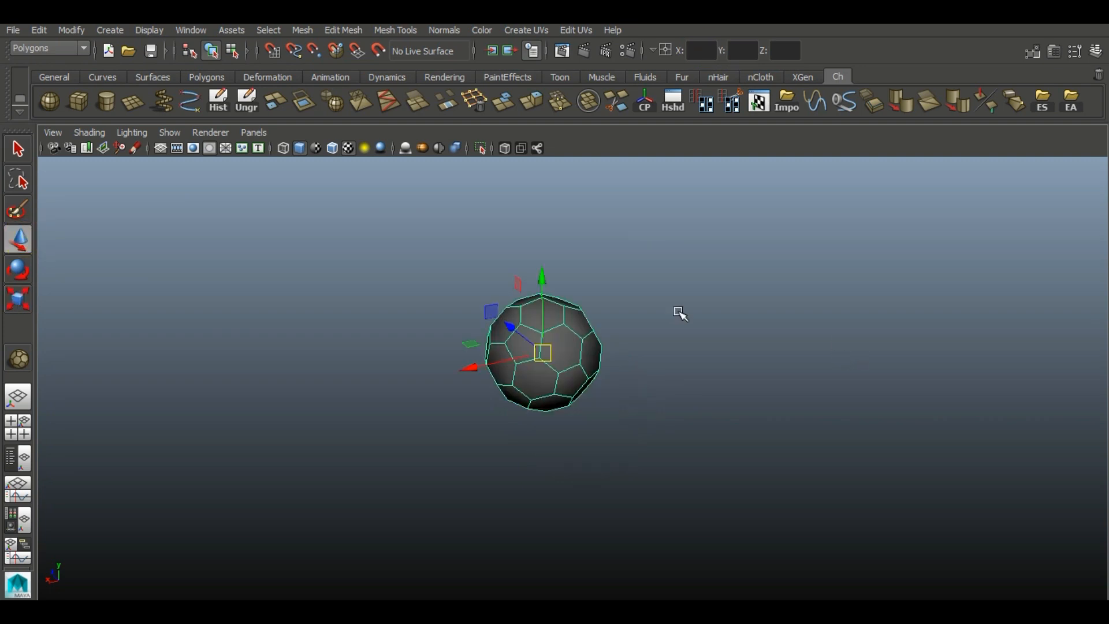
pyautogui.scroll(3, 672, 314)
# Step: Poke all of the soccer ball's faces into triangles and pull their center points slightly outward
pyautogui.click(330, 29)
pyautogui.click(347, 470)
pyautogui.moveTo(574, 241); pyautogui.dragTo(575, 230)
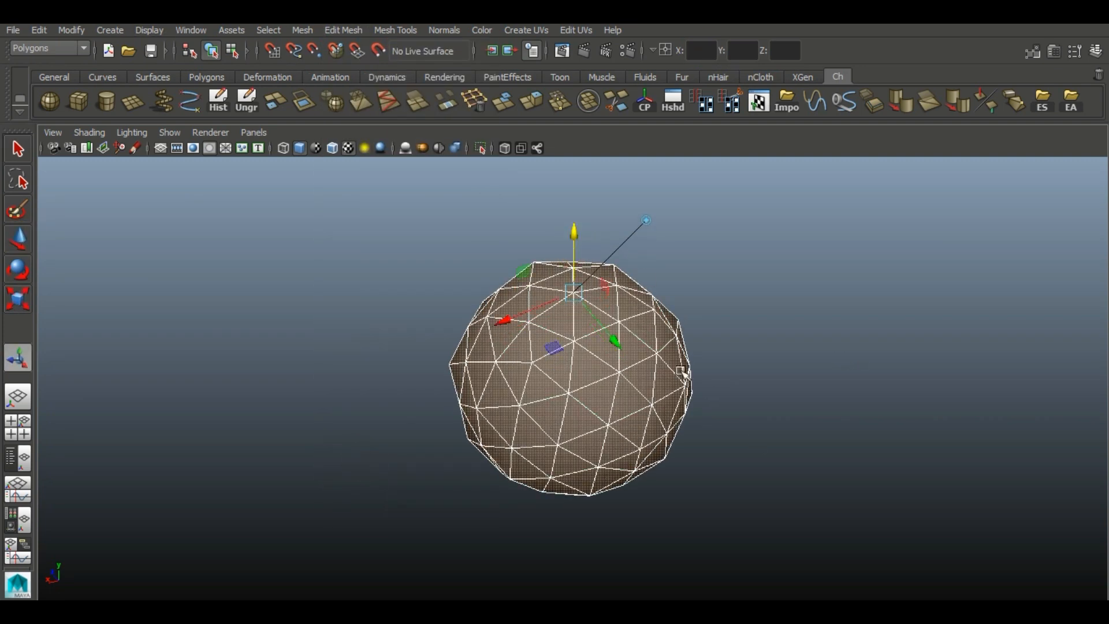
pyautogui.keyDown('alt'); pyautogui.moveTo(813, 399); pyautogui.dragTo(768, 352); pyautogui.keyUp('alt')
pyautogui.moveTo(563, 262); pyautogui.dragTo(563, 250, button='middle')
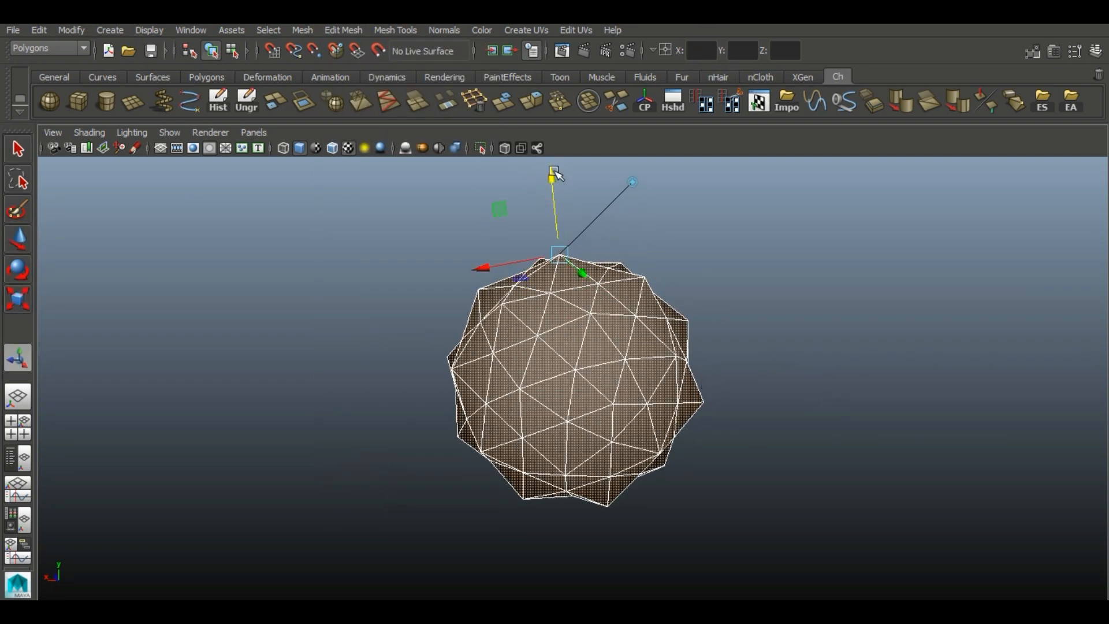
# Step: Smooth the ball using the Linear method with 1 division level and a roundness of 2.000
pyautogui.click(774, 366)
pyautogui.click(641, 376)
pyautogui.keyDown('alt'); pyautogui.moveTo(507, 334); pyautogui.dragTo(968, 241); pyautogui.keyUp('alt')
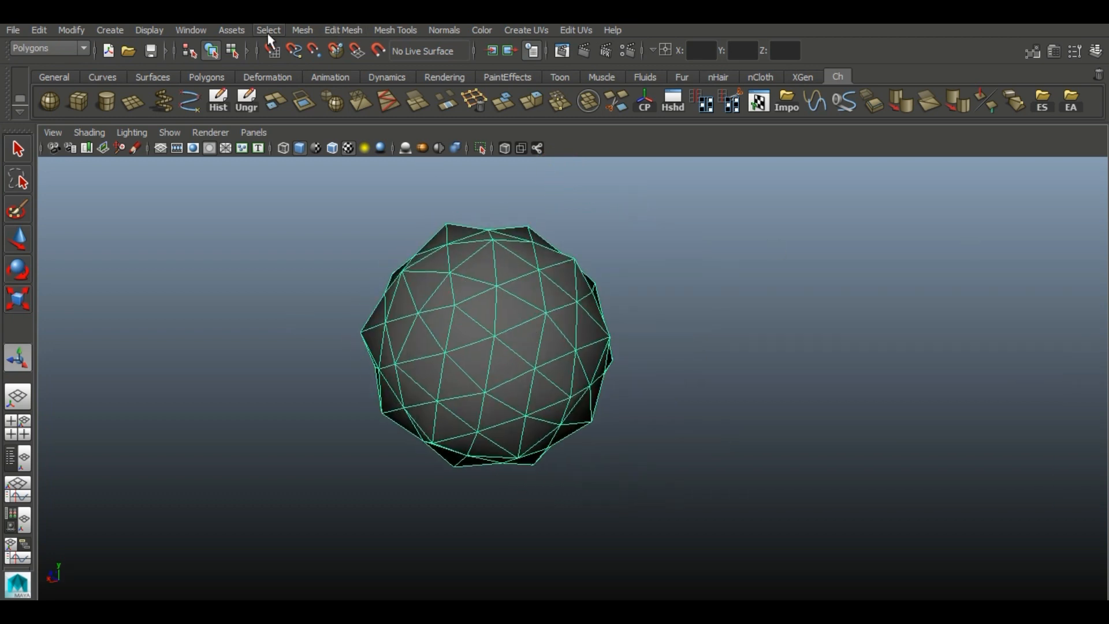
pyautogui.click(1054, 51)
pyautogui.click(898, 180)
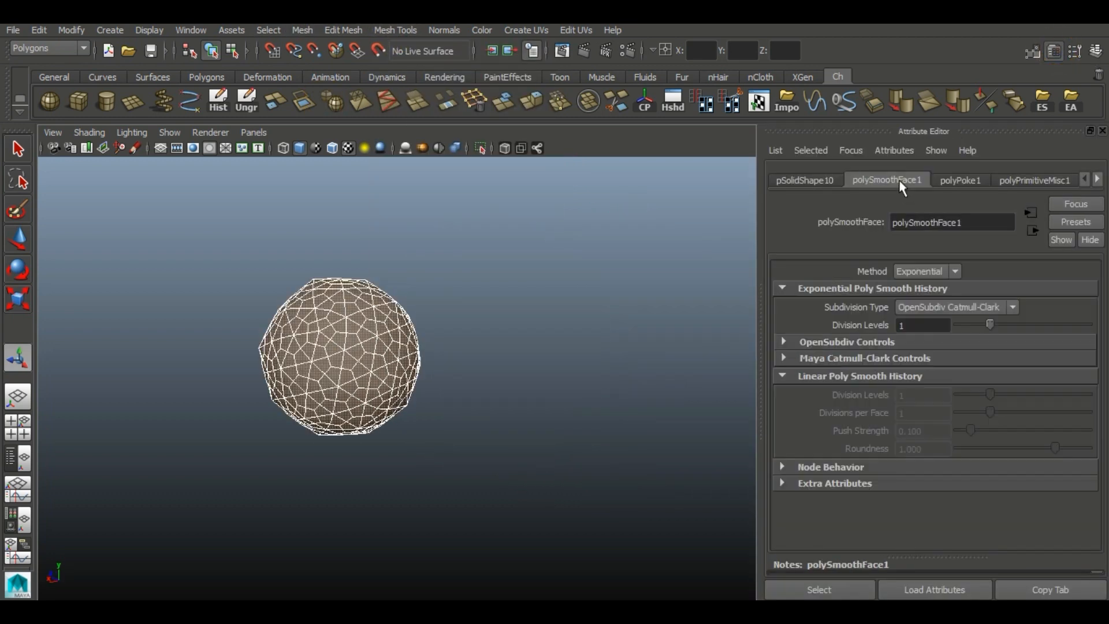
pyautogui.click(931, 295)
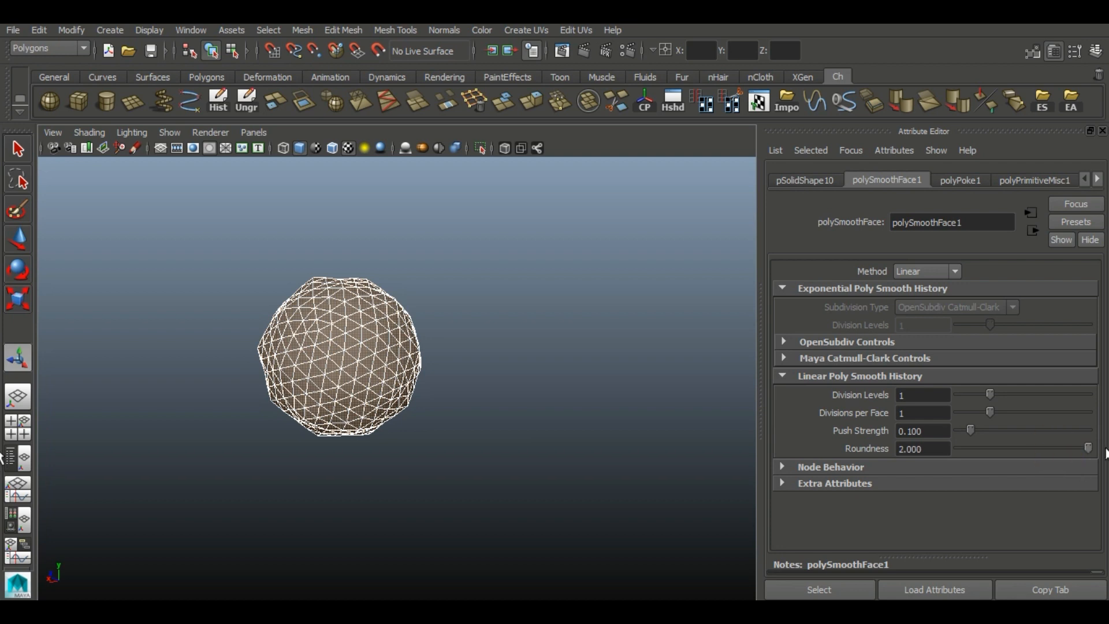
pyautogui.click(475, 460)
# Step: Apply a Sculpt deformer to the smoothed ball
pyautogui.click(327, 334)
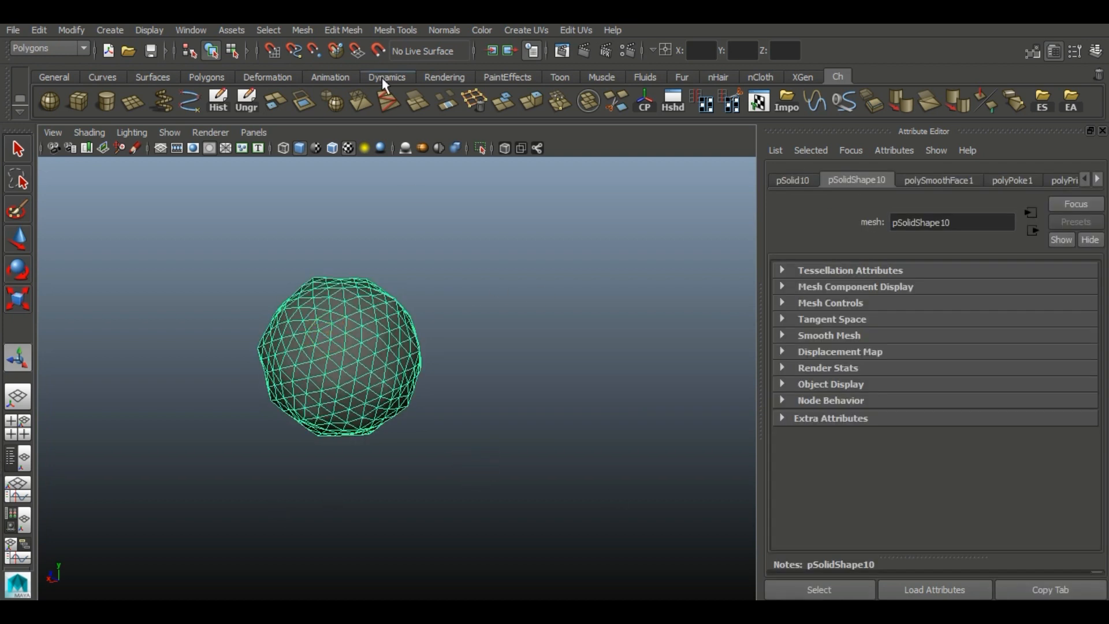
pyautogui.click(258, 79)
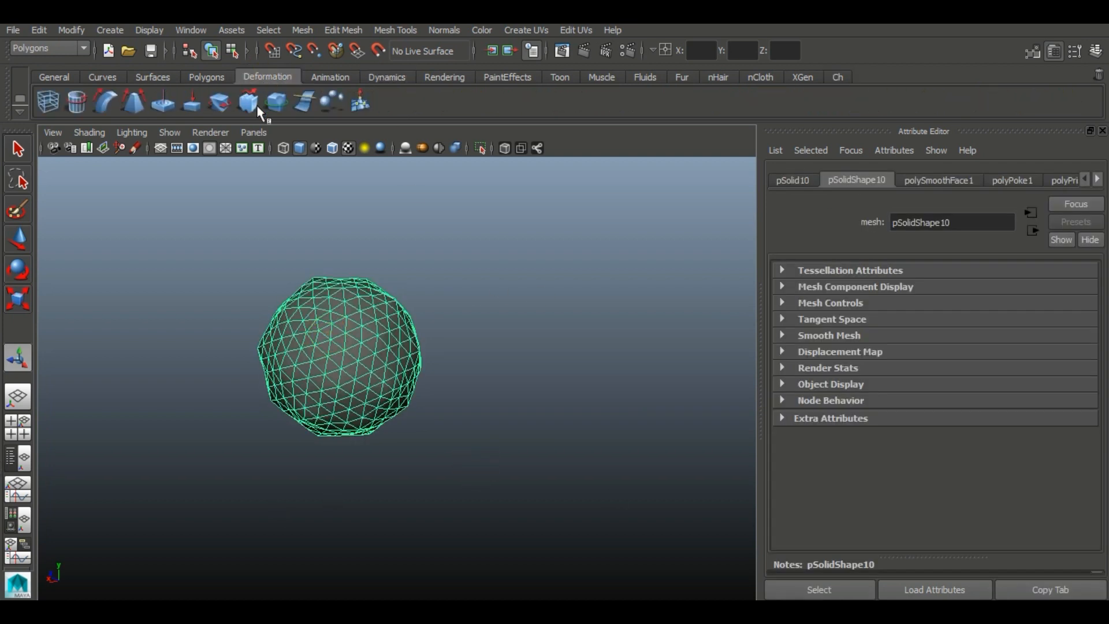
pyautogui.click(277, 104)
pyautogui.moveTo(970, 359)
pyautogui.mouseDown()
pyautogui.moveTo(987, 360)
pyautogui.moveTo(907, 385)
pyautogui.mouseUp()
pyautogui.hotkey('ctrl', 'z')
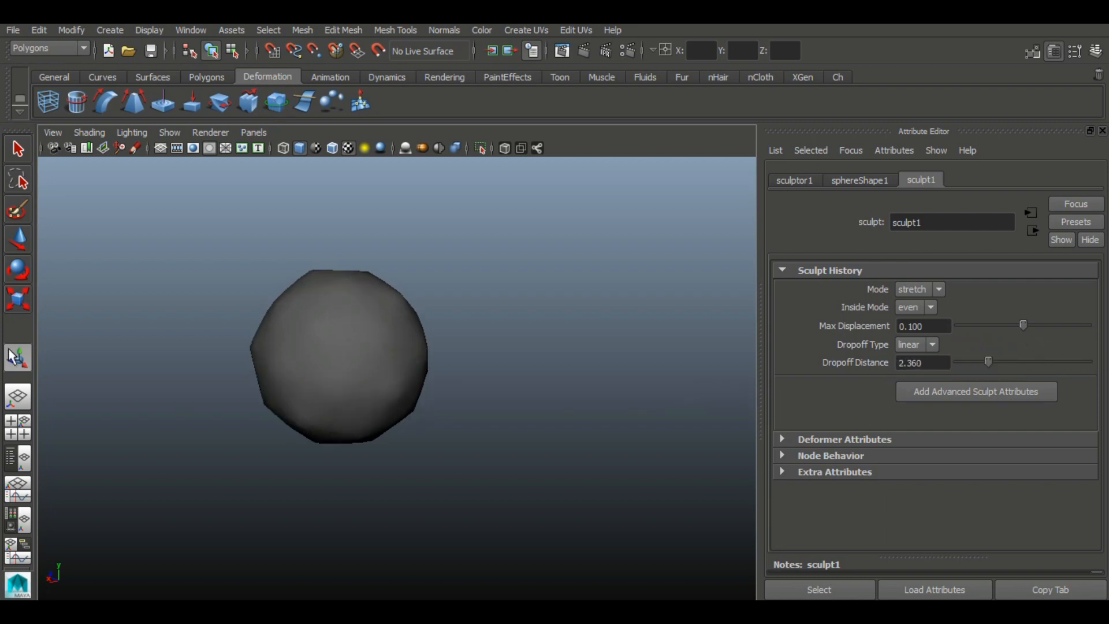
# Step: Scale up the sculpt deformer's sphere to round out the ball
pyautogui.click(18, 299)
pyautogui.moveTo(341, 357); pyautogui.dragTo(366, 362)
pyautogui.moveTo(508, 367)
pyautogui.keyDown('alt'); pyautogui.mouseDown()
pyautogui.moveTo(172, 373)
pyautogui.moveTo(315, 372)
pyautogui.mouseUp(); pyautogui.keyUp('alt')
pyautogui.moveTo(409, 345); pyautogui.dragTo(418, 344)
pyautogui.click(388, 398)
pyautogui.moveTo(227, 468)
pyautogui.keyDown('alt'); pyautogui.mouseDown()
pyautogui.moveTo(275, 466)
pyautogui.moveTo(351, 351)
pyautogui.mouseUp(); pyautogui.keyUp('alt')
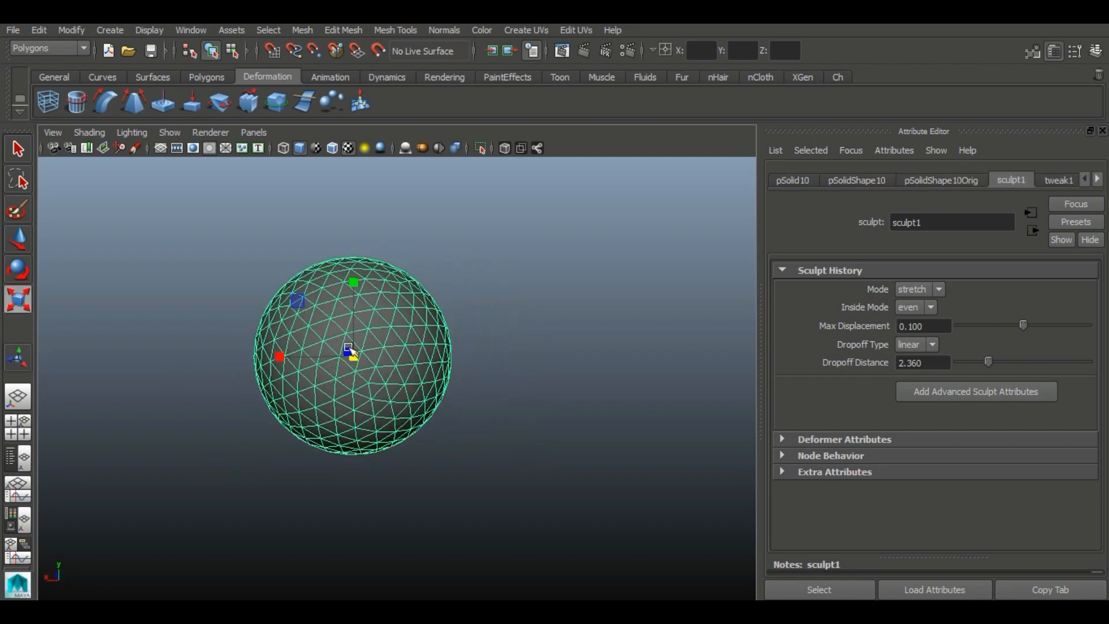
# Step: Delete the ball's construction history and reselect the ball
pyautogui.click(837, 77)
pyautogui.click(219, 102)
pyautogui.click(425, 317)
pyautogui.click(582, 468)
pyautogui.keyDown('alt'); pyautogui.moveTo(582, 468); pyautogui.dragTo(345, 368); pyautogui.keyUp('alt')
pyautogui.click(345, 368)
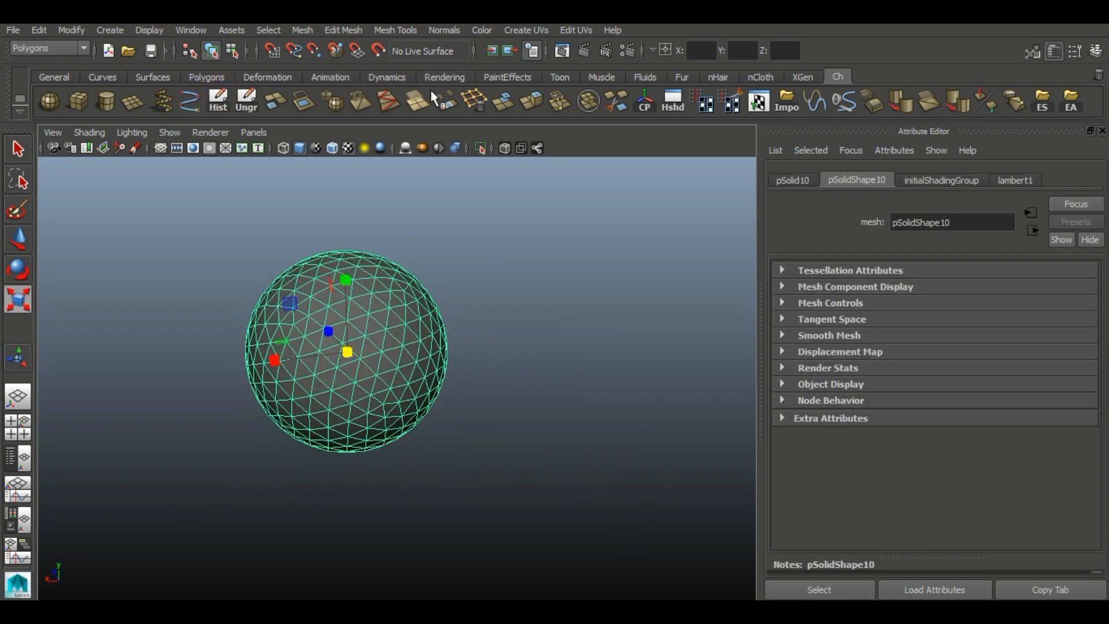
# Step: Assign a new Lambert material to the rounded ball with a Ramp texture as its color
pyautogui.click(443, 77)
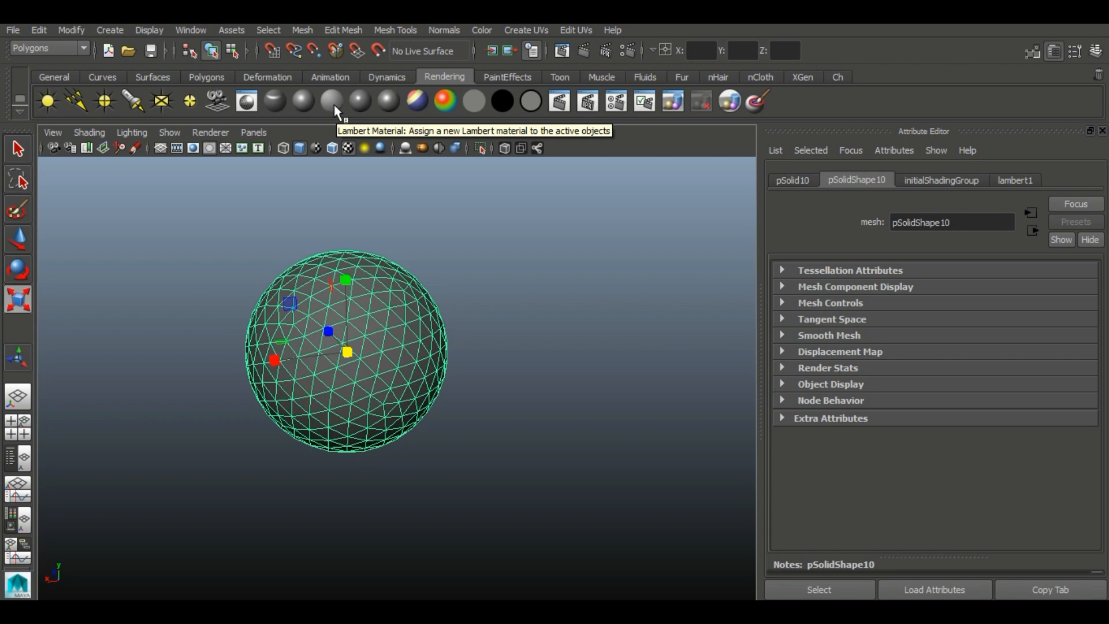
pyautogui.click(333, 105)
pyautogui.click(1072, 364)
pyautogui.click(466, 359)
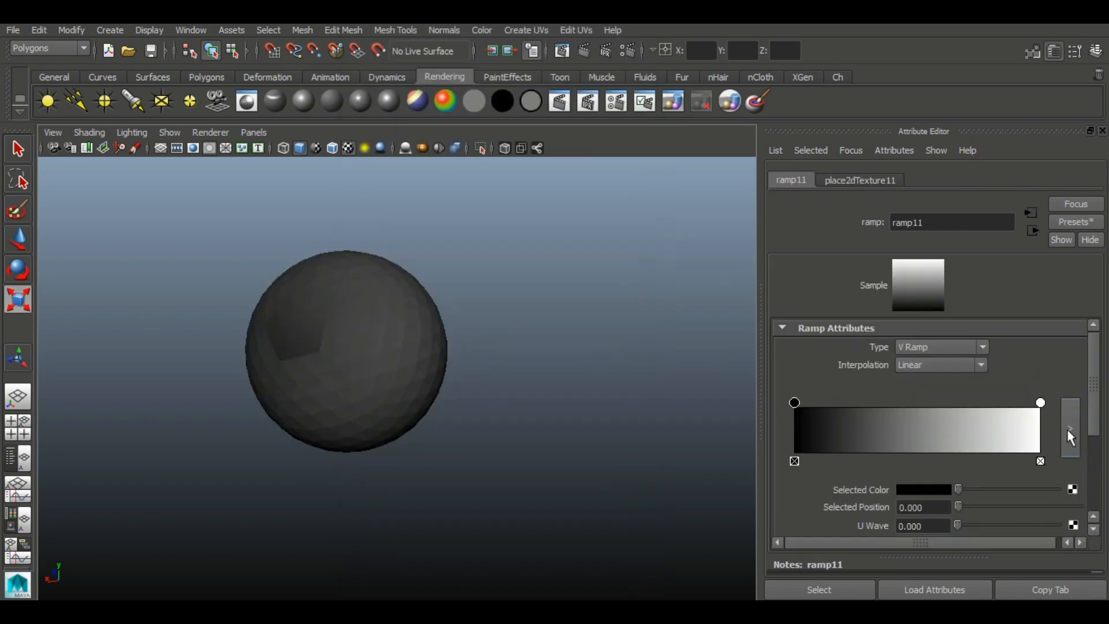
# Step: Make the start of the ball's ramp nearly white and remove the black color marker
pyautogui.click(1067, 429)
pyautogui.moveTo(572, 86); pyautogui.dragTo(722, 87)
pyautogui.click(1052, 132)
pyautogui.moveTo(1053, 86); pyautogui.dragTo(488, 90)
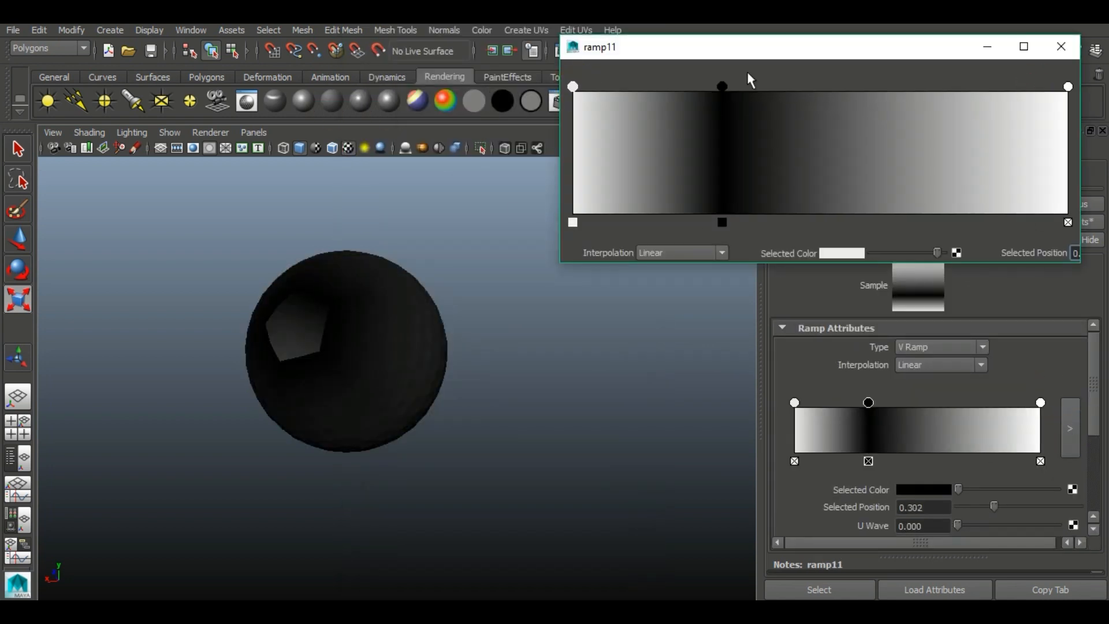
pyautogui.moveTo(722, 86); pyautogui.dragTo(818, 86)
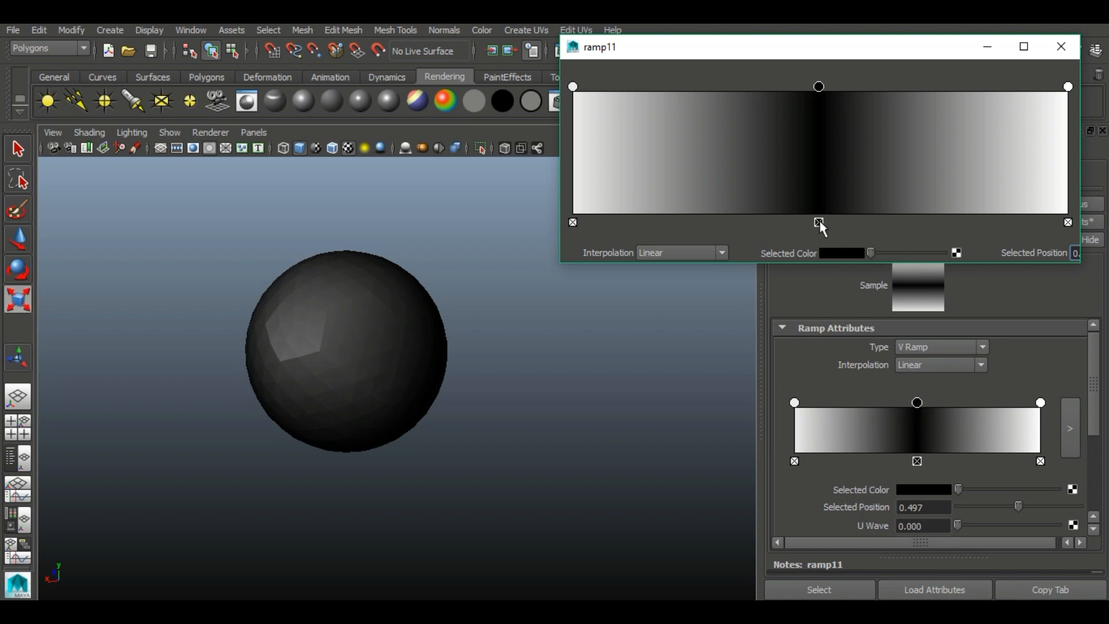
pyautogui.click(818, 223)
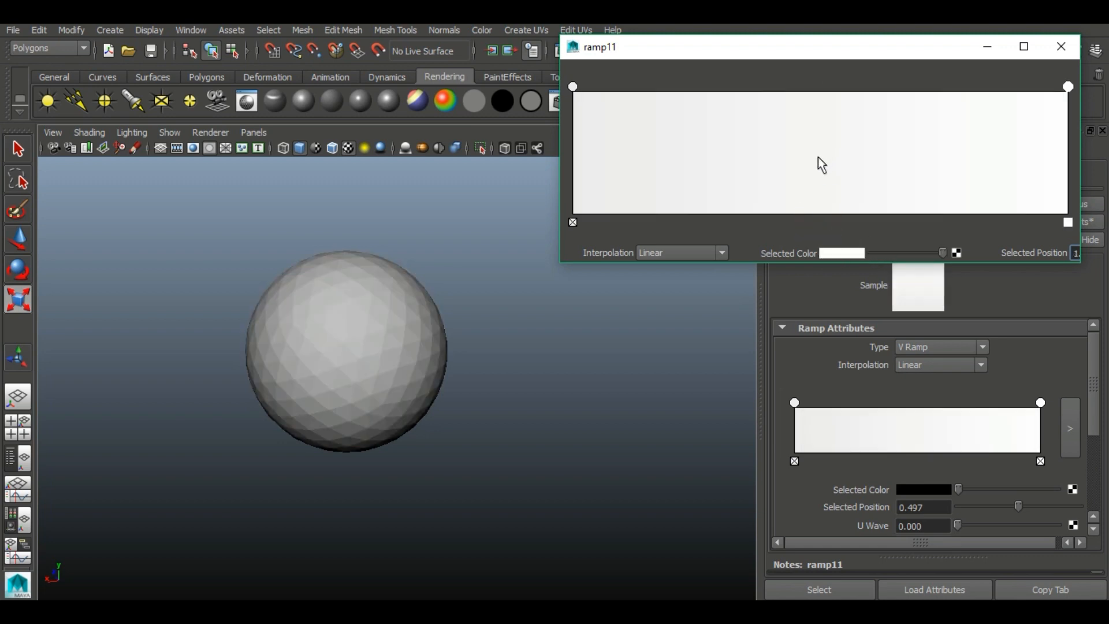
# Step: Add a near-white marker in the middle of the ball's ramp and make both end colors pure blue
pyautogui.click(801, 160)
pyautogui.click(835, 255)
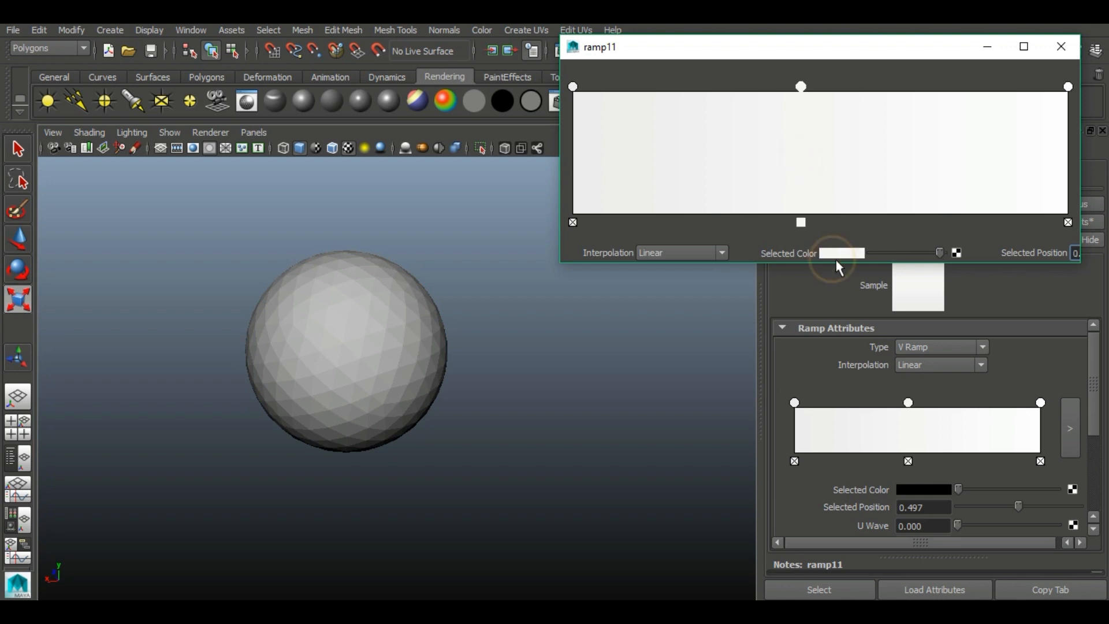
pyautogui.click(755, 245)
pyautogui.moveTo(808, 87); pyautogui.dragTo(574, 87)
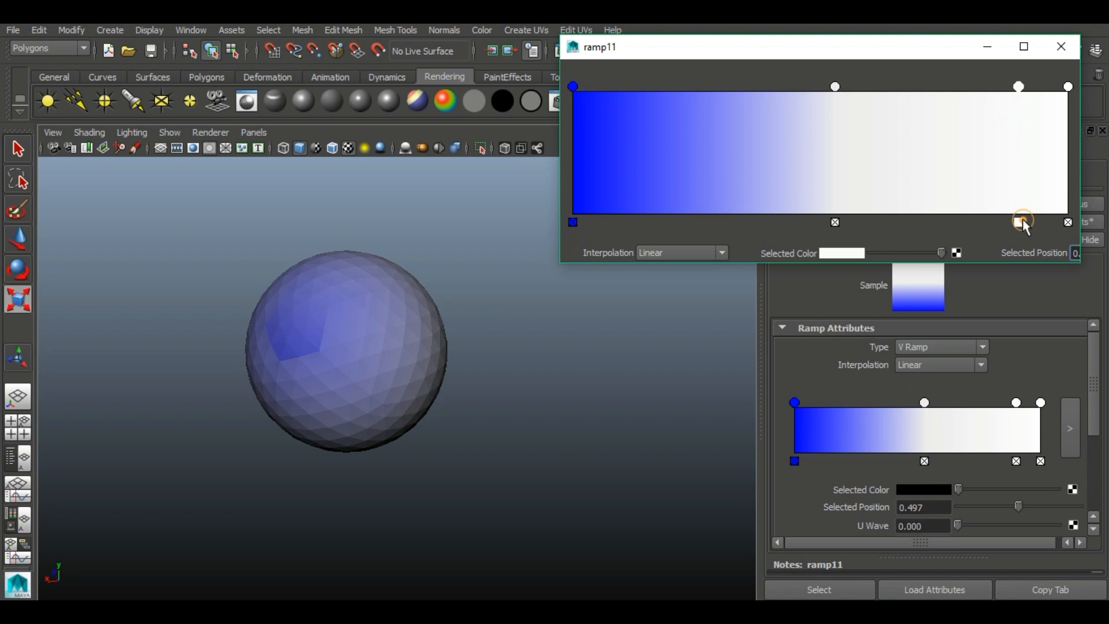
pyautogui.click(842, 252)
pyautogui.click(830, 234)
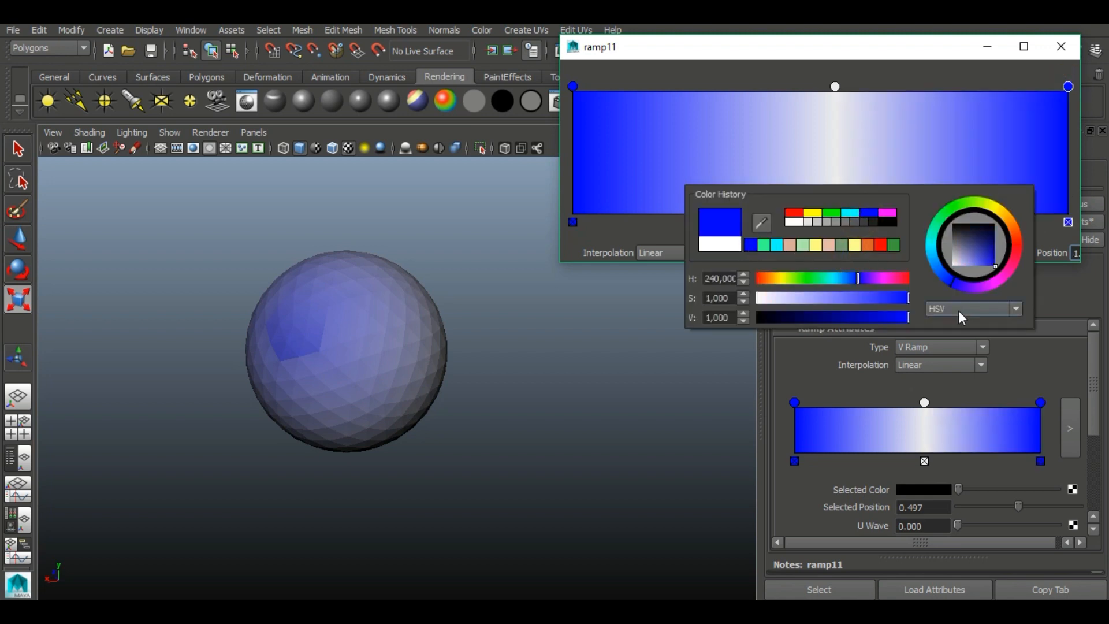
# Step: Darken the blue markers at both ends of the ramp and recolor the middle marker medium blue
pyautogui.click(841, 253)
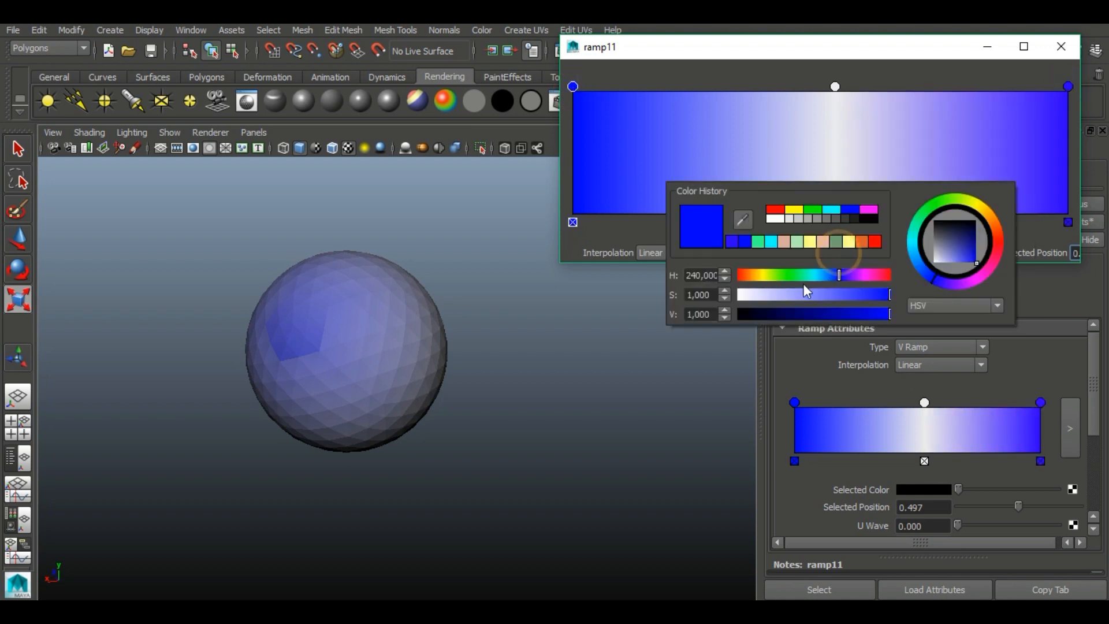
pyautogui.click(819, 318)
pyautogui.click(842, 253)
pyautogui.click(880, 318)
pyautogui.click(842, 252)
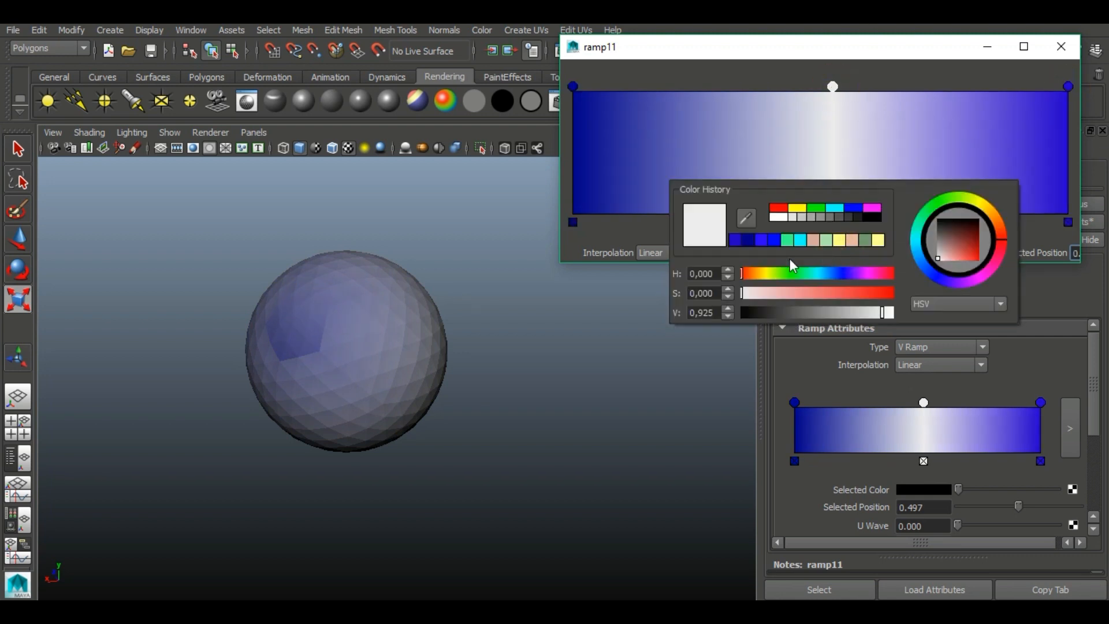
pyautogui.click(836, 210)
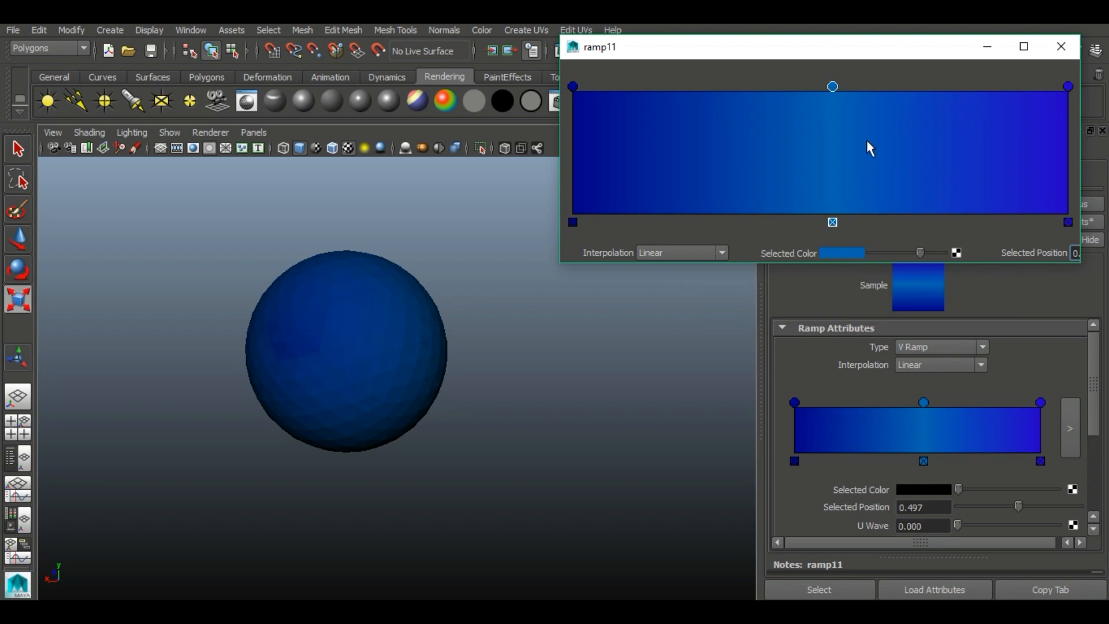
# Step: Stretch the ball's UVs vertically across the ramp in the UV Texture Editor, and return to object selection
pyautogui.click(1061, 47)
pyautogui.click(384, 315)
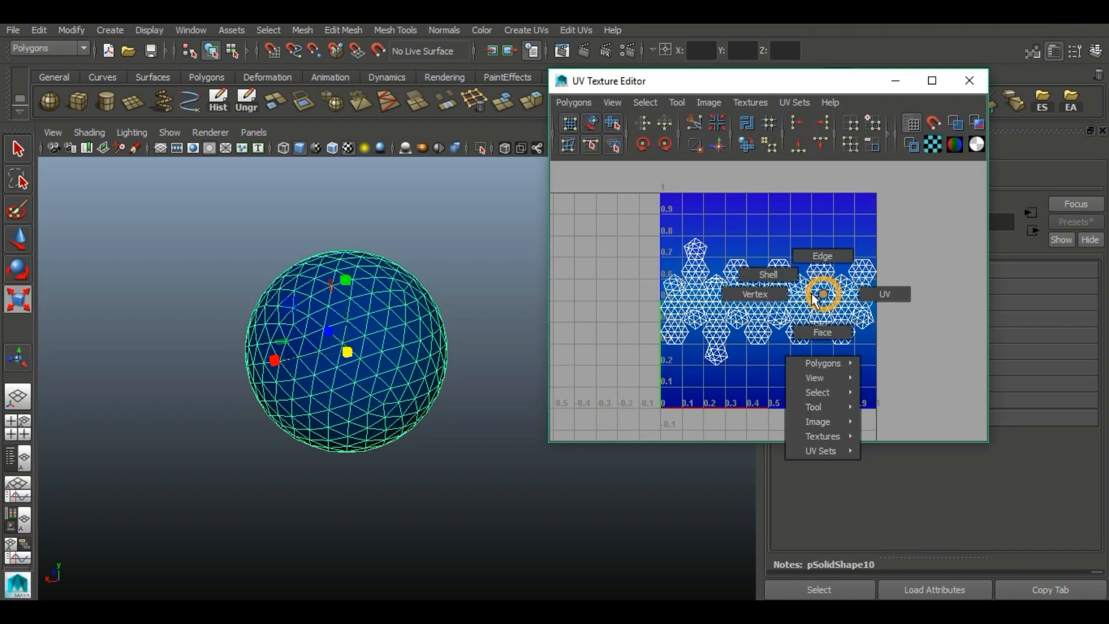
pyautogui.moveTo(822, 292); pyautogui.dragTo(864, 292, button='right')
pyautogui.click(769, 246)
pyautogui.moveTo(769, 246); pyautogui.dragTo(769, 206)
pyautogui.moveTo(767, 250); pyautogui.dragTo(767, 254)
pyautogui.click(483, 532)
pyautogui.moveTo(359, 296); pyautogui.dragTo(402, 267, button='right')
pyautogui.click(396, 365)
pyautogui.click(894, 81)
# Step: Shift the ramp's medium blue marker toward the end and add a bright blue and a dark blue marker before it
pyautogui.click(924, 180)
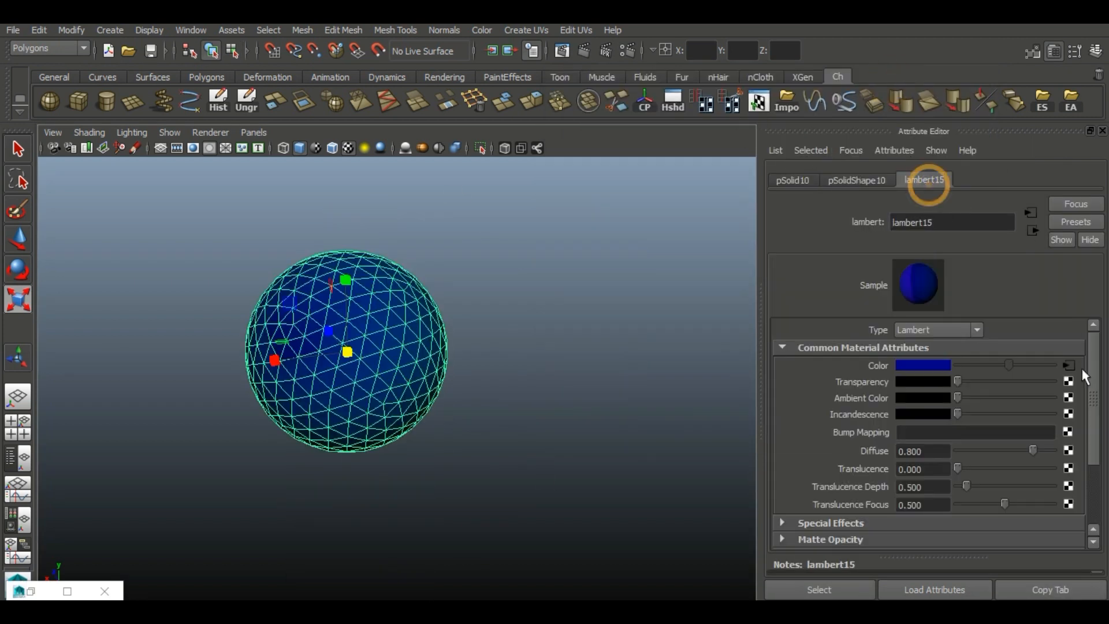
pyautogui.click(1071, 366)
pyautogui.moveTo(923, 402); pyautogui.dragTo(994, 402)
pyautogui.click(891, 403)
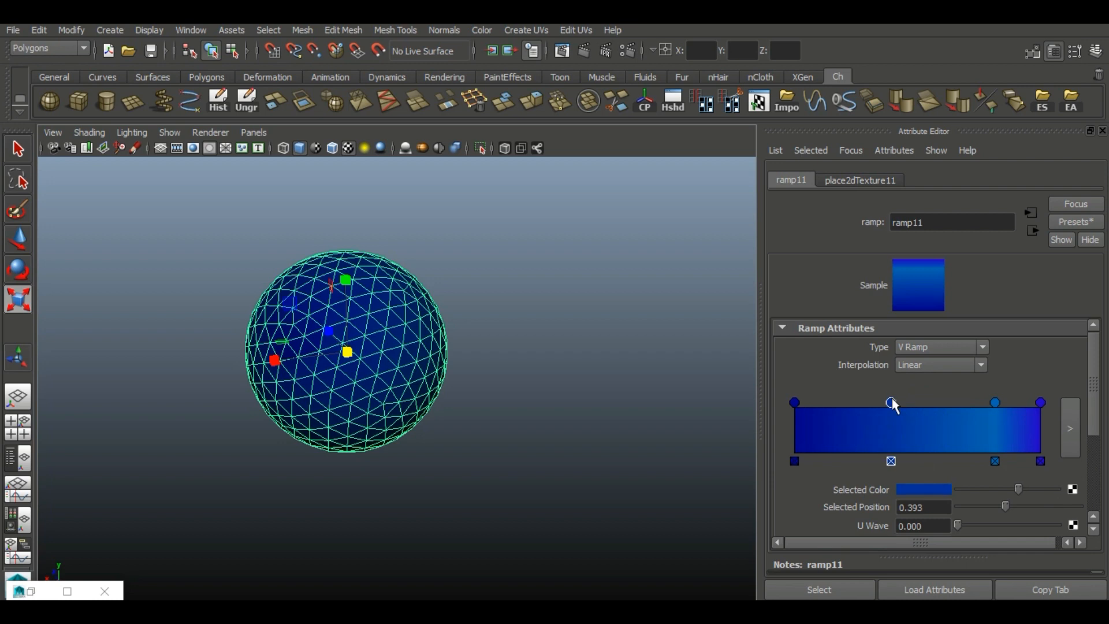
pyautogui.moveTo(1038, 487); pyautogui.dragTo(1040, 488)
pyautogui.moveTo(893, 403); pyautogui.dragTo(854, 403)
pyautogui.moveTo(807, 429); pyautogui.dragTo(923, 418)
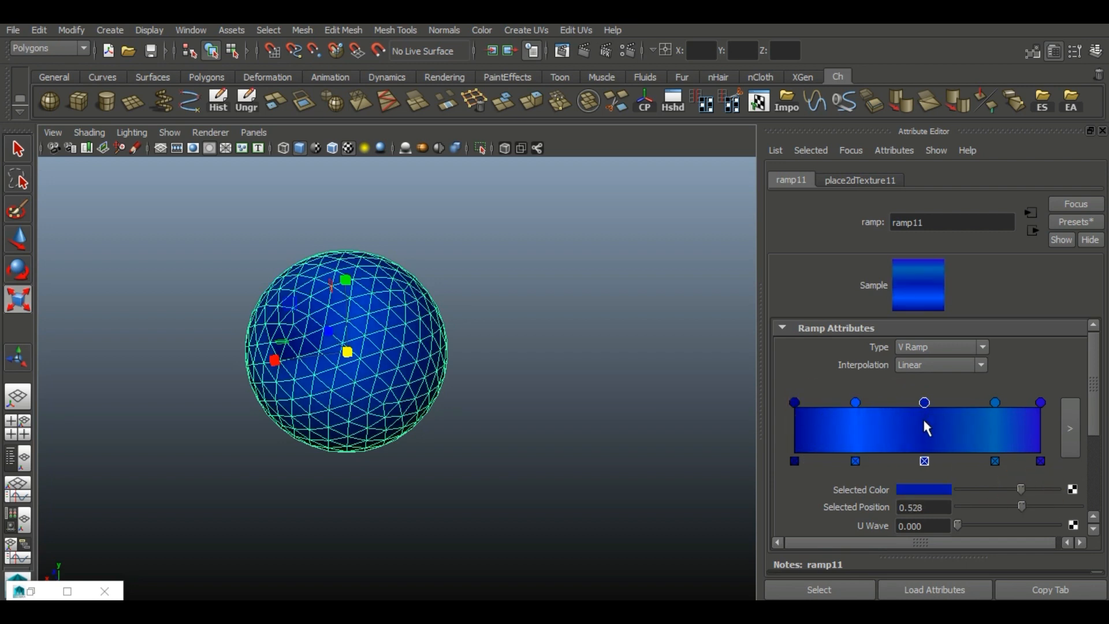
# Step: Select UVs on the ball and examine their layout in the UV Texture Editor
pyautogui.click(556, 458)
pyautogui.keyDown('alt'); pyautogui.moveTo(511, 429); pyautogui.dragTo(461, 433, button='right'); pyautogui.keyUp('alt')
pyautogui.keyDown('alt'); pyautogui.moveTo(407, 398); pyautogui.dragTo(434, 337); pyautogui.keyUp('alt')
pyautogui.click(370, 306)
pyautogui.moveTo(319, 255); pyautogui.dragTo(381, 272, button='right')
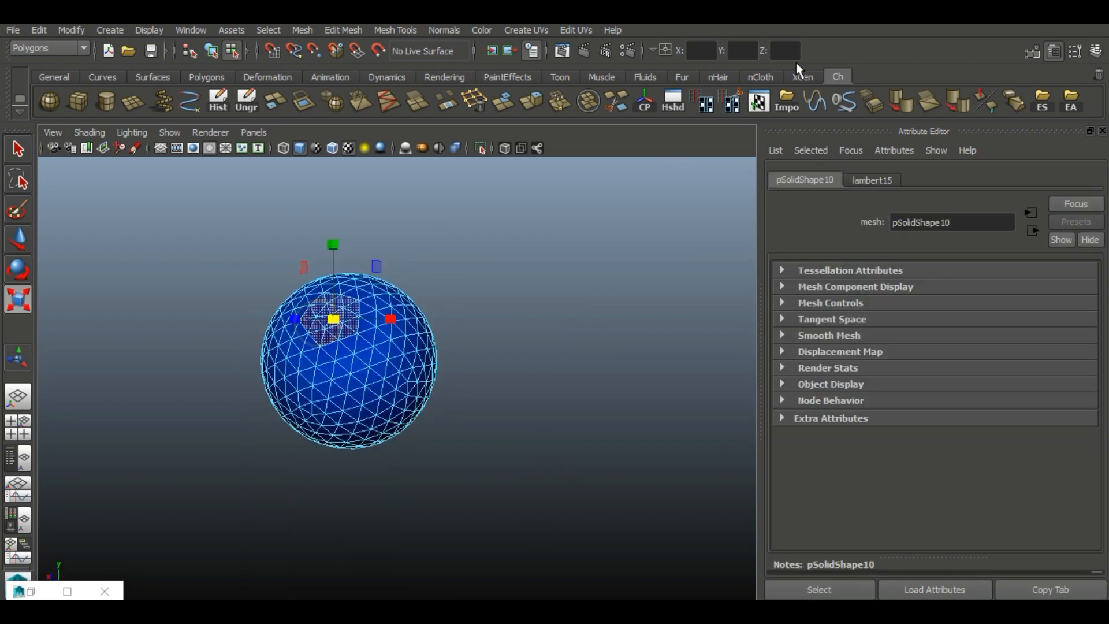
pyautogui.click(758, 99)
pyautogui.press('w')
pyautogui.scroll(5, 894, 359)
pyautogui.keyDown('alt'); pyautogui.moveTo(722, 321); pyautogui.dragTo(732, 349, button='middle'); pyautogui.keyUp('alt')
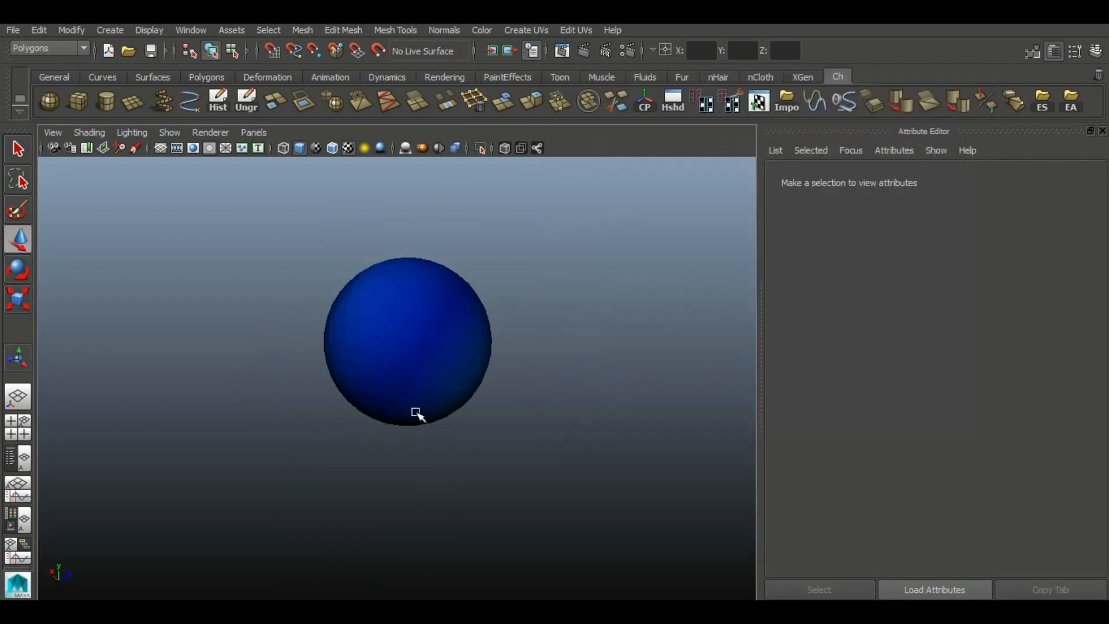
# Step: Apply a planar UV projection to the ball and reselect it
pyautogui.keyDown('alt'); pyautogui.moveTo(415, 412); pyautogui.dragTo(405, 361); pyautogui.keyUp('alt')
pyautogui.click(439, 323)
pyautogui.click(520, 32)
pyautogui.click(532, 54)
pyautogui.click(532, 380)
pyautogui.click(227, 426)
pyautogui.keyDown('alt'); pyautogui.moveTo(228, 426); pyautogui.dragTo(519, 406); pyautogui.keyUp('alt')
pyautogui.click(360, 404)
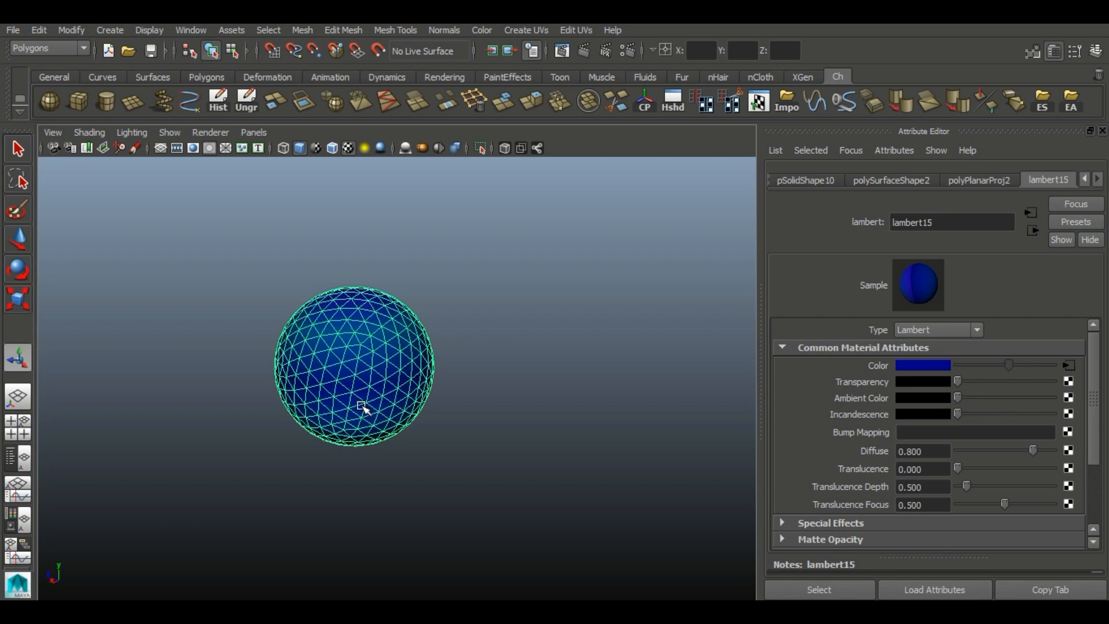
# Step: Rearrange the ball's ramp into a cyan band at position 0.426 flanked by dark blue markers
pyautogui.click(1068, 364)
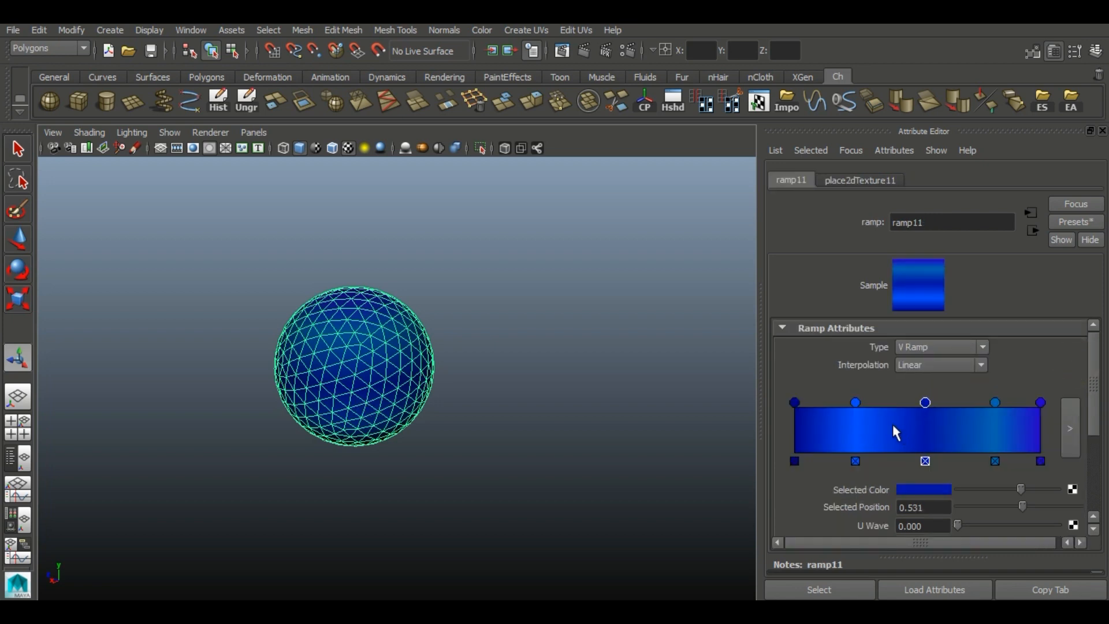
pyautogui.click(931, 494)
pyautogui.click(902, 486)
pyautogui.click(892, 484)
pyautogui.moveTo(1056, 490); pyautogui.dragTo(1029, 490)
pyautogui.keyDown('alt'); pyautogui.moveTo(379, 412); pyautogui.dragTo(382, 371); pyautogui.keyUp('alt')
pyautogui.moveTo(855, 403)
pyautogui.mouseDown()
pyautogui.moveTo(840, 403)
pyautogui.moveTo(889, 420)
pyautogui.moveTo(866, 420)
pyautogui.mouseUp()
pyautogui.click(925, 403)
pyautogui.moveTo(882, 403); pyautogui.dragTo(898, 404)
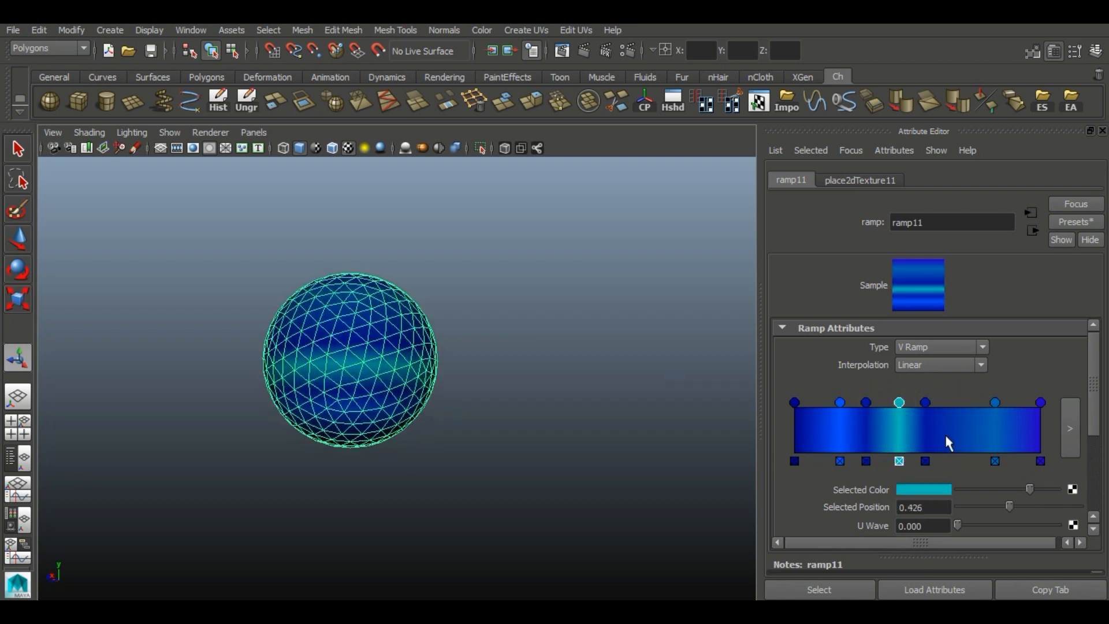
# Step: Soft-select UVs around the cyan band in the UV Texture Editor and move them slightly upward
pyautogui.click(472, 362)
pyautogui.keyDown('alt'); pyautogui.moveTo(472, 362); pyautogui.dragTo(403, 359); pyautogui.keyUp('alt')
pyautogui.click(403, 358)
pyautogui.click(756, 103)
pyautogui.keyDown('alt'); pyautogui.moveTo(904, 391); pyautogui.dragTo(680, 198, button='right'); pyautogui.keyUp('alt')
pyautogui.keyDown('alt'); pyautogui.moveTo(680, 198); pyautogui.dragTo(655, 258, button='middle'); pyautogui.keyUp('alt')
pyautogui.moveTo(869, 345); pyautogui.dragTo(802, 322, button='right')
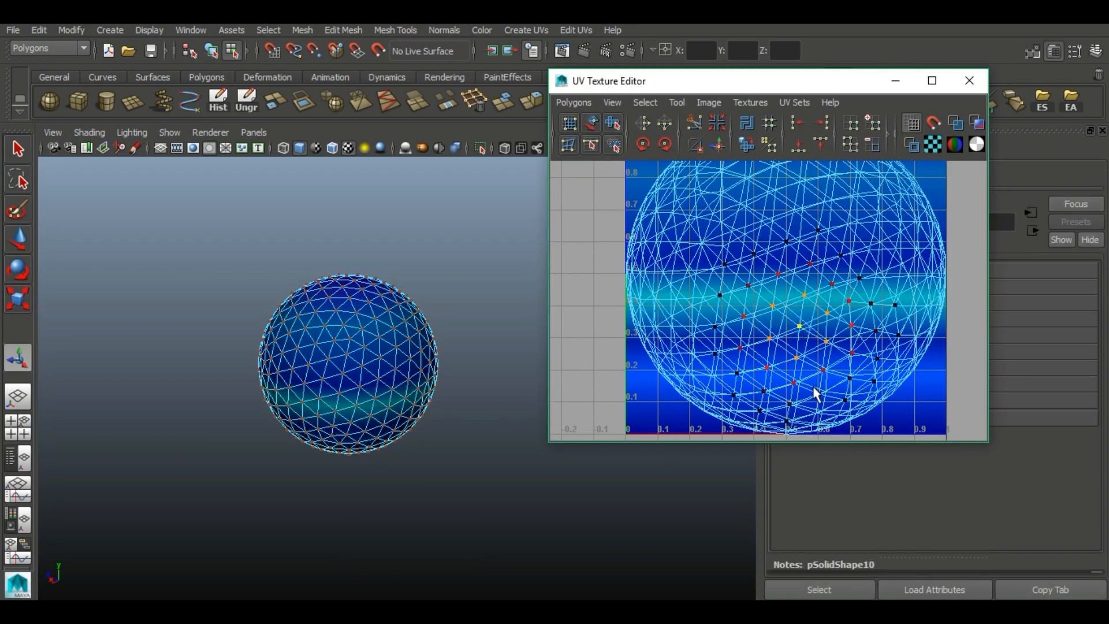
pyautogui.press('w')
pyautogui.moveTo(800, 271); pyautogui.dragTo(799, 259)
# Step: Scale the soft-selected UVs, try adjusting a neighboring group vertically, and undo that last adjustment
pyautogui.keyDown('alt'); pyautogui.moveTo(404, 358); pyautogui.dragTo(451, 372); pyautogui.keyUp('alt')
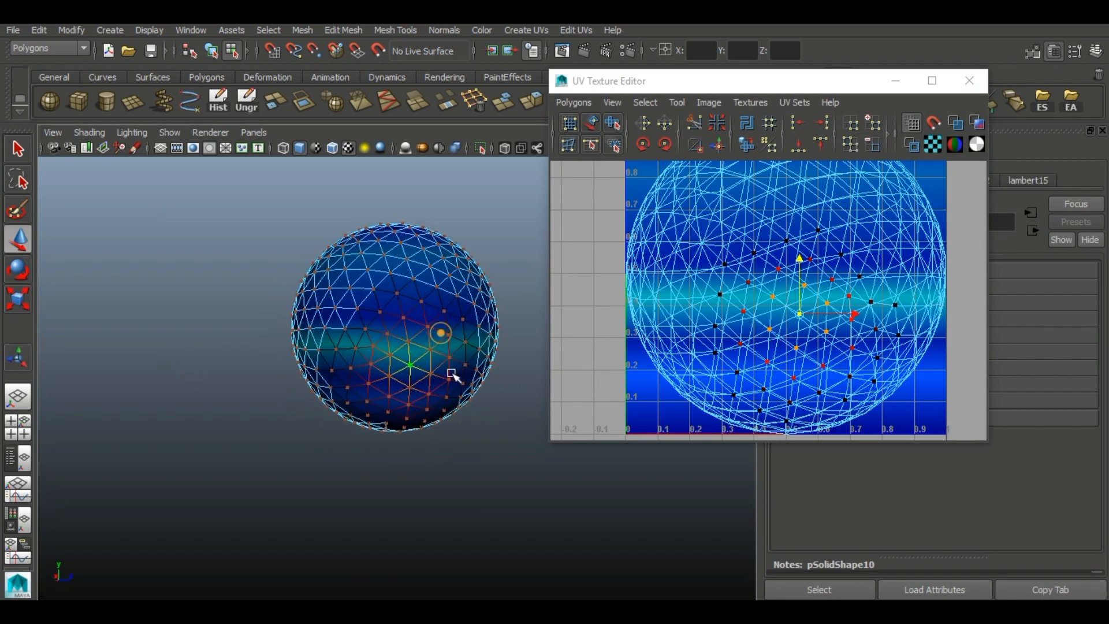
pyautogui.press('r')
pyautogui.moveTo(798, 324); pyautogui.dragTo(767, 333)
pyautogui.click(725, 232)
pyautogui.keyDown('alt'); pyautogui.moveTo(742, 211); pyautogui.dragTo(745, 253, button='middle'); pyautogui.keyUp('alt')
pyautogui.click(746, 247)
pyautogui.moveTo(748, 247)
pyautogui.mouseDown()
pyautogui.moveTo(734, 252)
pyautogui.moveTo(758, 250)
pyautogui.moveTo(745, 259)
pyautogui.mouseUp()
pyautogui.hotkey('ctrl', 'z')
# Step: Scale soft-selected UV groups on another side of the ball to distort the bands there
pyautogui.click(672, 360)
pyautogui.keyDown('alt'); pyautogui.moveTo(367, 373); pyautogui.dragTo(501, 359); pyautogui.keyUp('alt')
pyautogui.click(383, 352)
pyautogui.moveTo(642, 341); pyautogui.dragTo(633, 342)
pyautogui.click(391, 297)
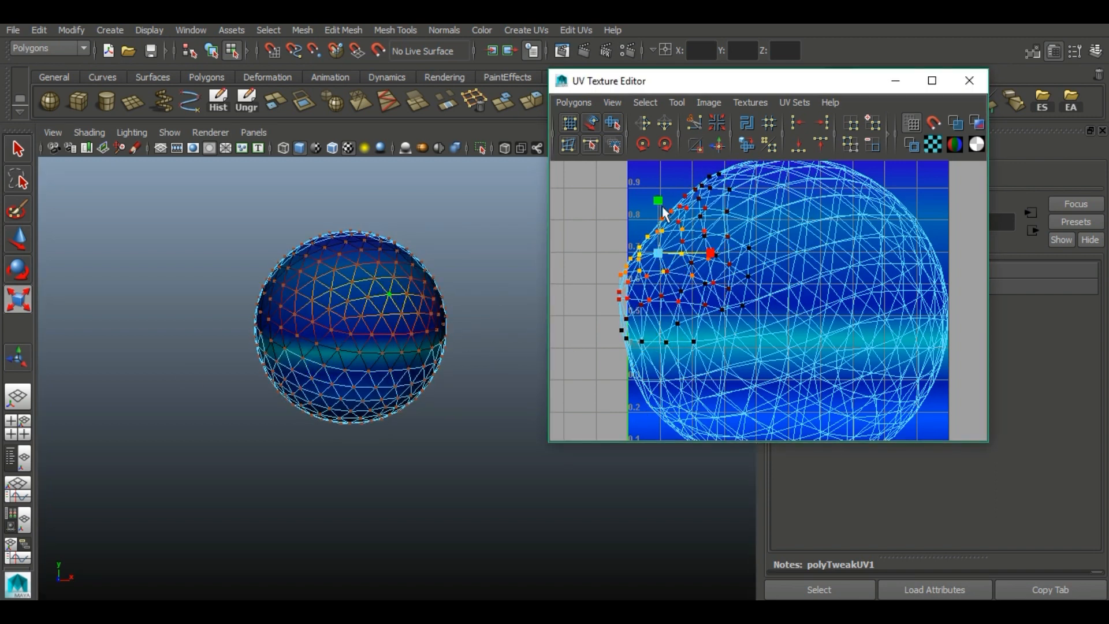
pyautogui.keyDown('alt'); pyautogui.moveTo(322, 306); pyautogui.dragTo(218, 304); pyautogui.keyUp('alt')
pyautogui.click(402, 357)
pyautogui.click(729, 368)
pyautogui.moveTo(728, 313); pyautogui.dragTo(736, 356)
# Step: Distort two more soft-selected UV groups around the ball to make its color bands irregular
pyautogui.keyDown('alt'); pyautogui.moveTo(497, 275); pyautogui.dragTo(430, 267); pyautogui.keyUp('alt')
pyautogui.click(428, 259)
pyautogui.keyDown('alt'); pyautogui.moveTo(777, 263); pyautogui.dragTo(702, 335, button='middle'); pyautogui.keyUp('alt')
pyautogui.scroll(1, 703, 335)
pyautogui.moveTo(732, 239); pyautogui.dragTo(738, 287)
pyautogui.keyDown('alt'); pyautogui.moveTo(371, 211); pyautogui.dragTo(271, 208); pyautogui.keyUp('alt')
pyautogui.click(342, 295)
pyautogui.moveTo(780, 355); pyautogui.dragTo(794, 328)
# Step: Return the ball to object selection, close the UV Texture Editor and check the bands from several sides
pyautogui.click(312, 235)
pyautogui.moveTo(321, 240); pyautogui.dragTo(487, 147, button='right')
pyautogui.click(420, 391)
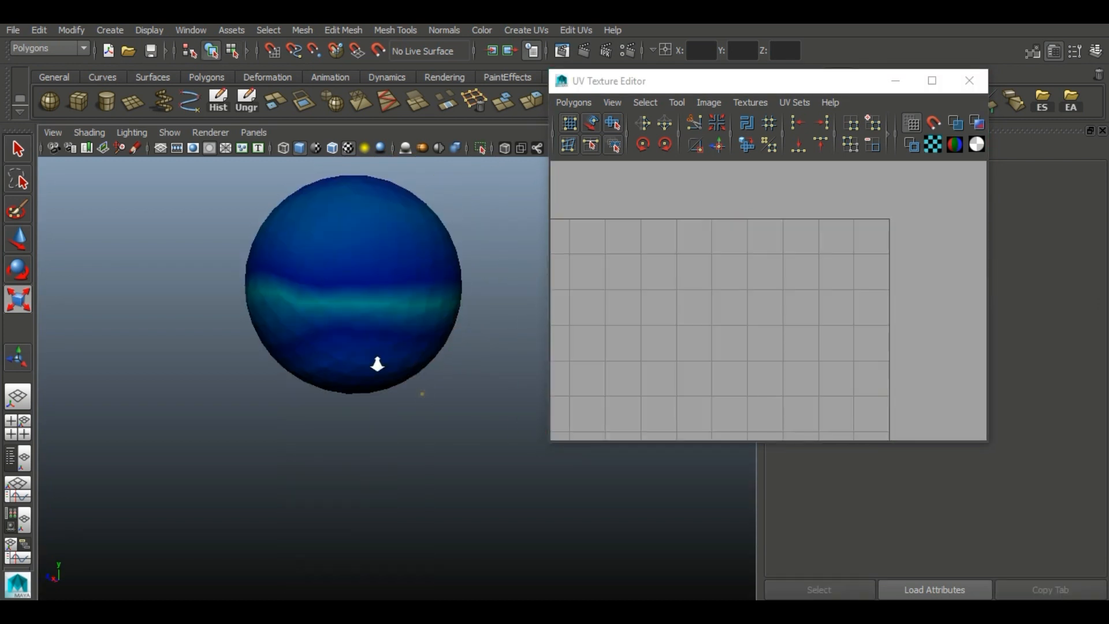
pyautogui.scroll(-3, 376, 364)
pyautogui.keyDown('alt'); pyautogui.moveTo(369, 364); pyautogui.dragTo(470, 369); pyautogui.keyUp('alt')
pyautogui.click(968, 81)
pyautogui.scroll(-5, 339, 383)
pyautogui.keyDown('alt'); pyautogui.moveTo(339, 384); pyautogui.dragTo(361, 500); pyautogui.keyUp('alt')
pyautogui.scroll(4, 398, 369)
pyautogui.keyDown('alt'); pyautogui.moveTo(401, 366); pyautogui.dragTo(490, 466); pyautogui.keyUp('alt')
# Step: Delete the ball's construction history and close the Attribute Editor
pyautogui.click(417, 369)
pyautogui.click(216, 101)
pyautogui.click(1101, 131)
pyautogui.click(738, 436)
pyautogui.keyDown('alt'); pyautogui.moveTo(635, 441); pyautogui.dragTo(537, 375); pyautogui.keyUp('alt')
pyautogui.click(537, 376)
pyautogui.click(217, 106)
# Step: Create a display layer from the selected ball, name it Neptune, color it blue, and deselect the ball
pyautogui.click(1095, 50)
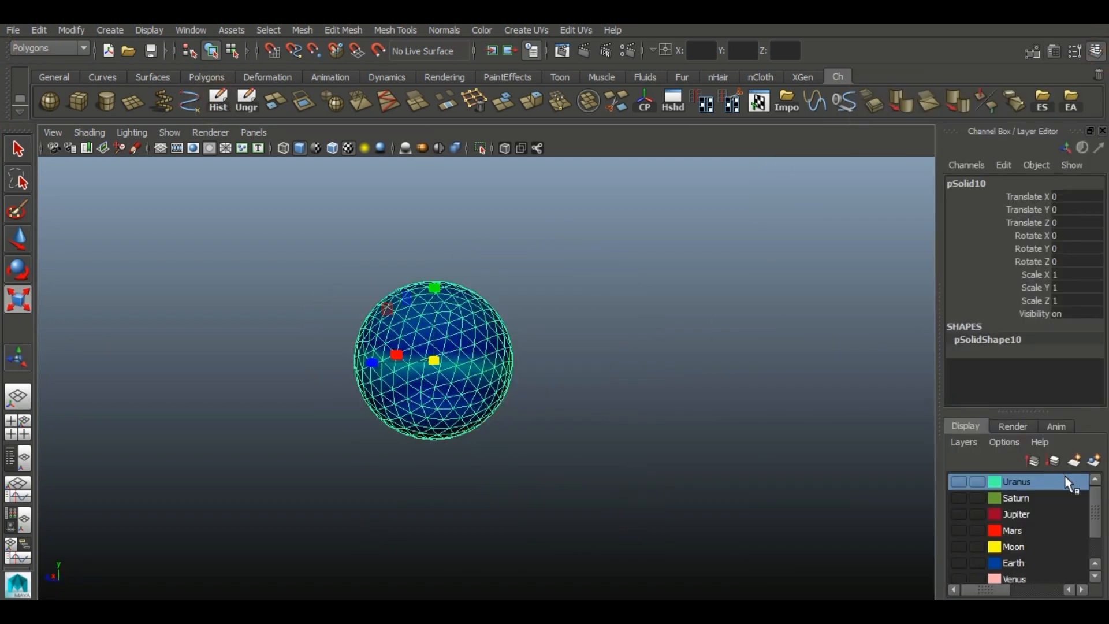
pyautogui.click(1094, 462)
pyautogui.doubleClick(998, 483)
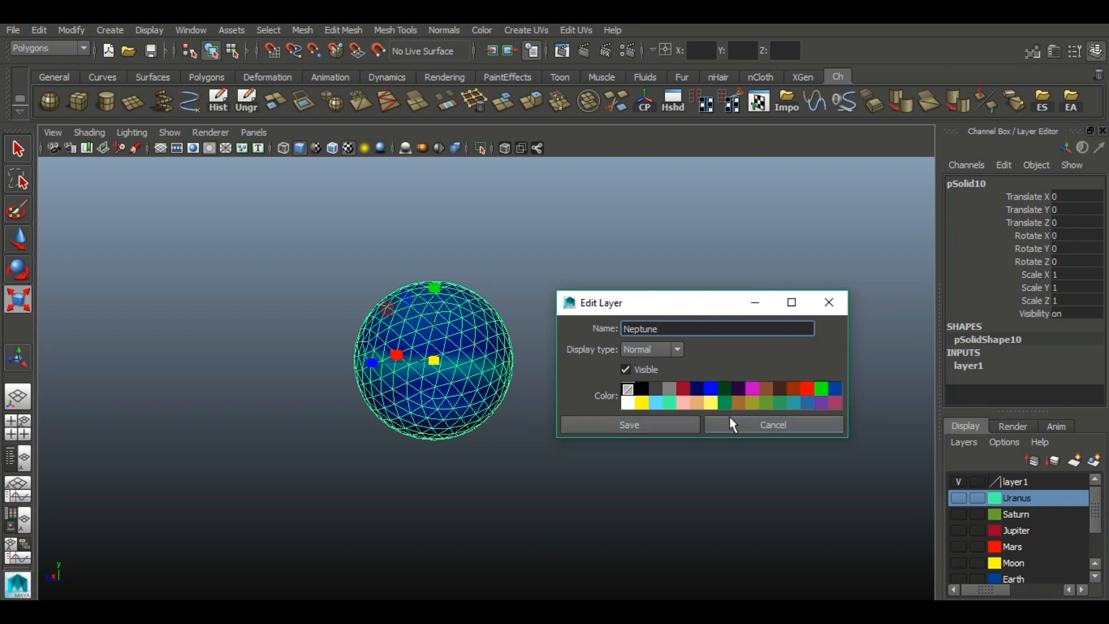
pyautogui.click(639, 428)
pyautogui.click(607, 267)
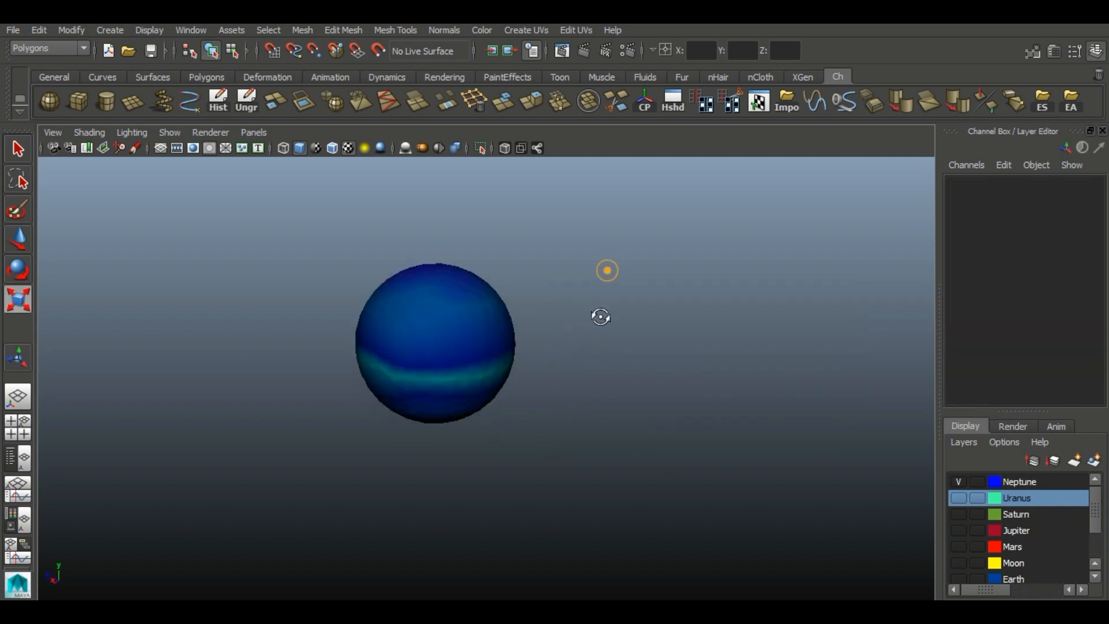